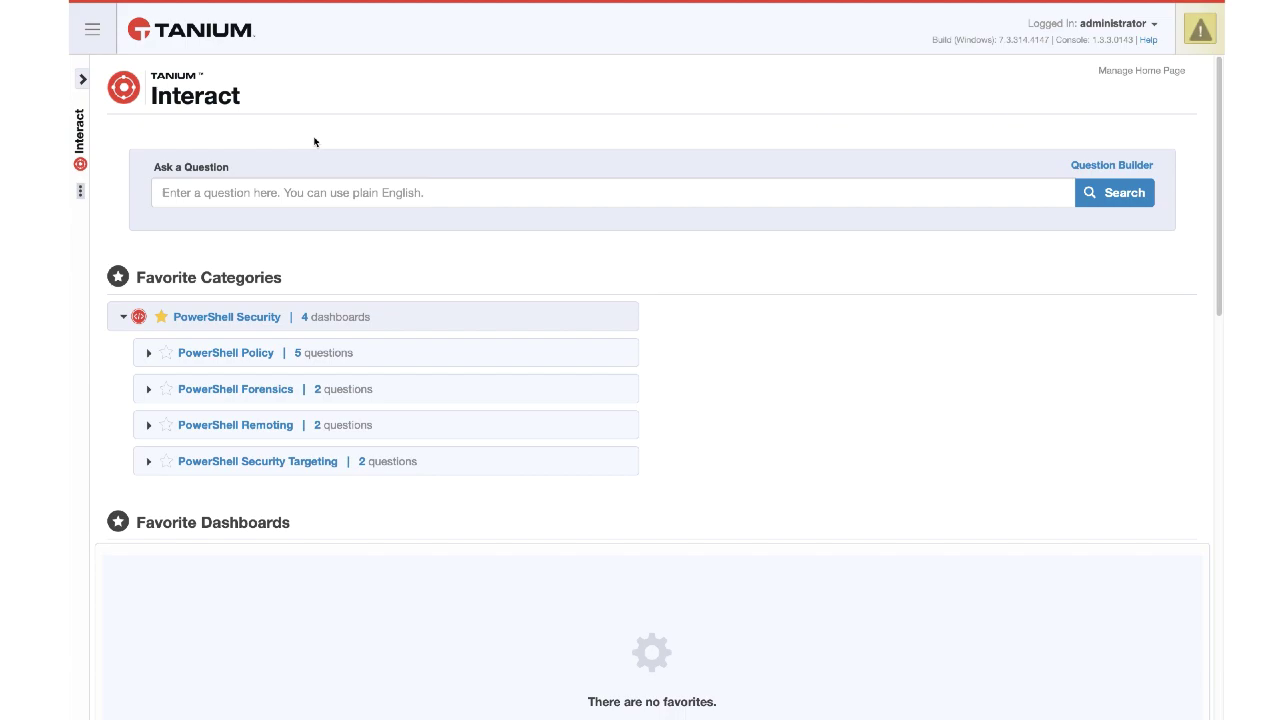
Step: Open the PowerShell Policy dashboard and select the Windows Server 2016 Datacenter result in PowerShell Version Audit
{"action": "left_click", "coordinate": [243, 354]}
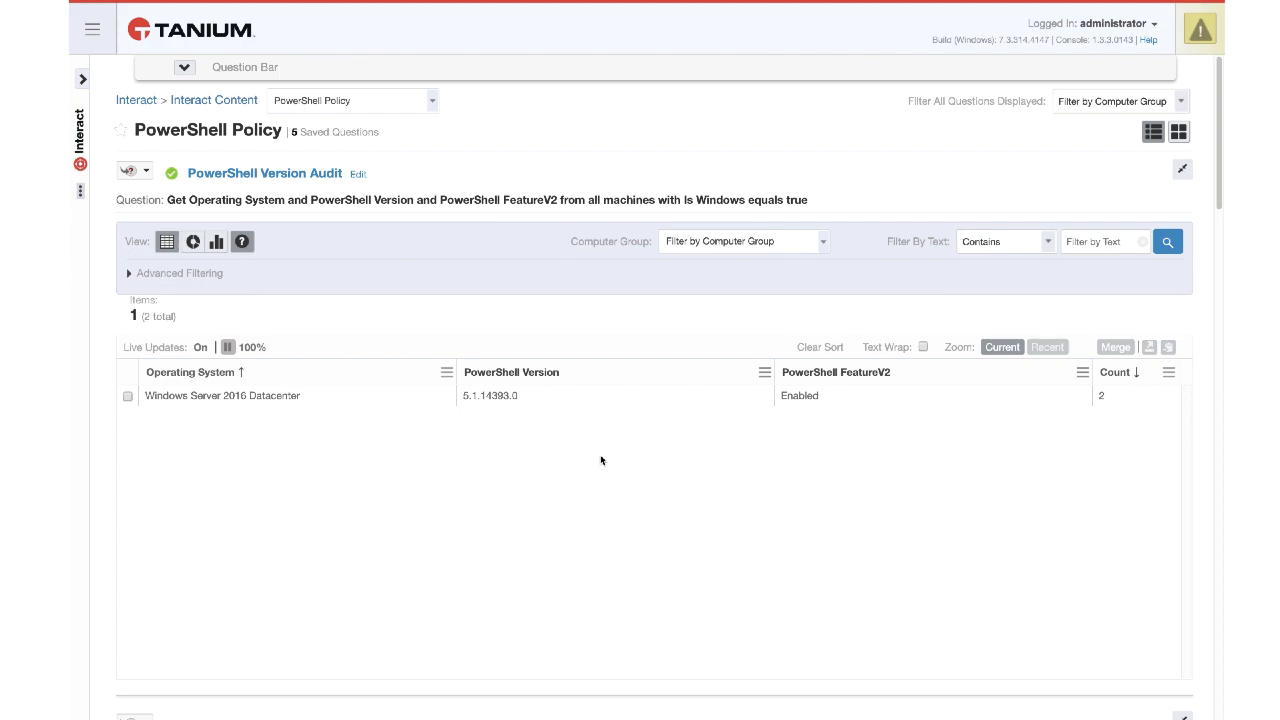
{"action": "left_click", "coordinate": [555, 403]}
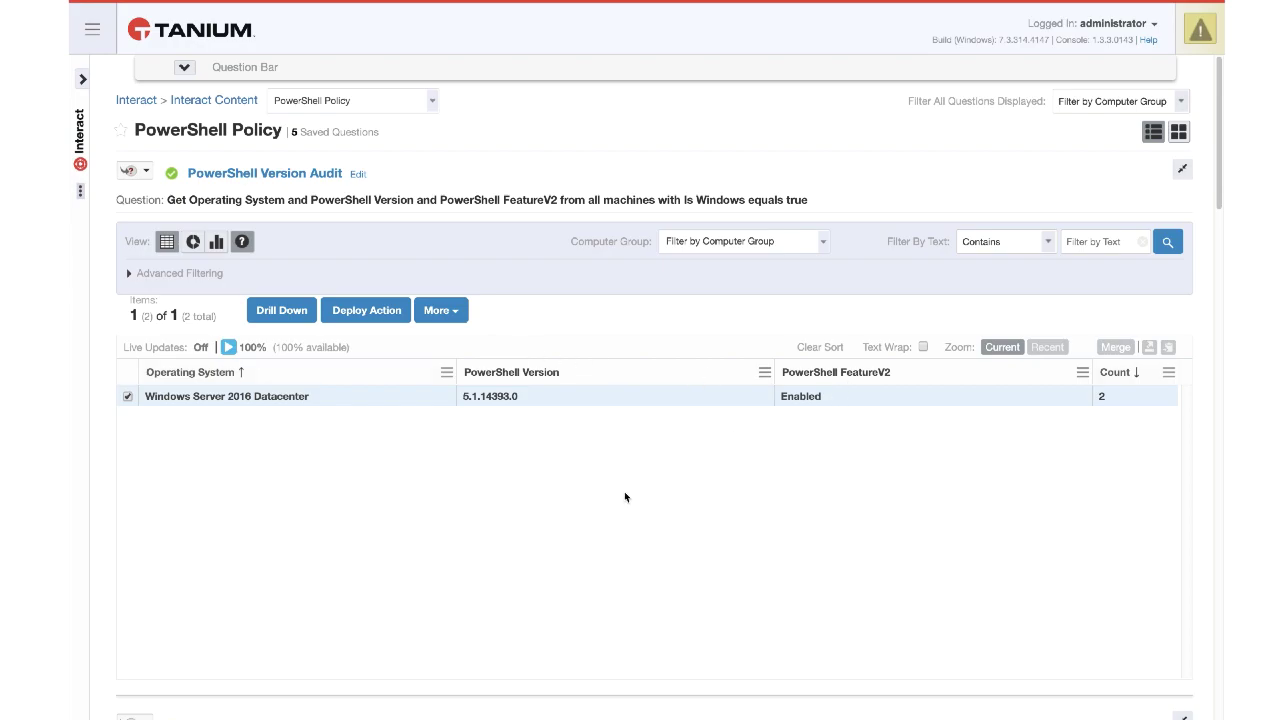
Step: Show the entire question text of the PowerShell Policy Audit saved question
{"action": "scroll", "coordinate": [625, 495], "scroll_direction": "down", "scroll_amount": 3}
{"action": "scroll", "coordinate": [625, 488], "scroll_direction": "down", "scroll_amount": 2}
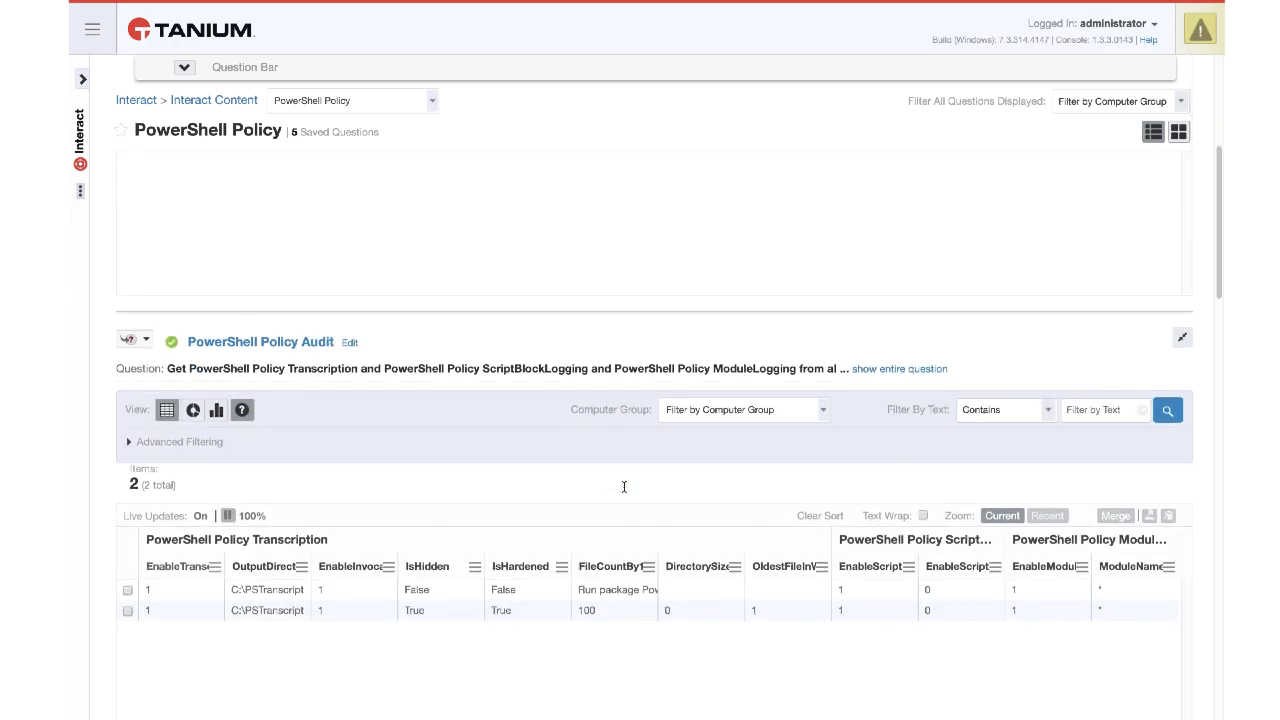
{"action": "scroll", "coordinate": [626, 492], "scroll_direction": "down", "scroll_amount": 1}
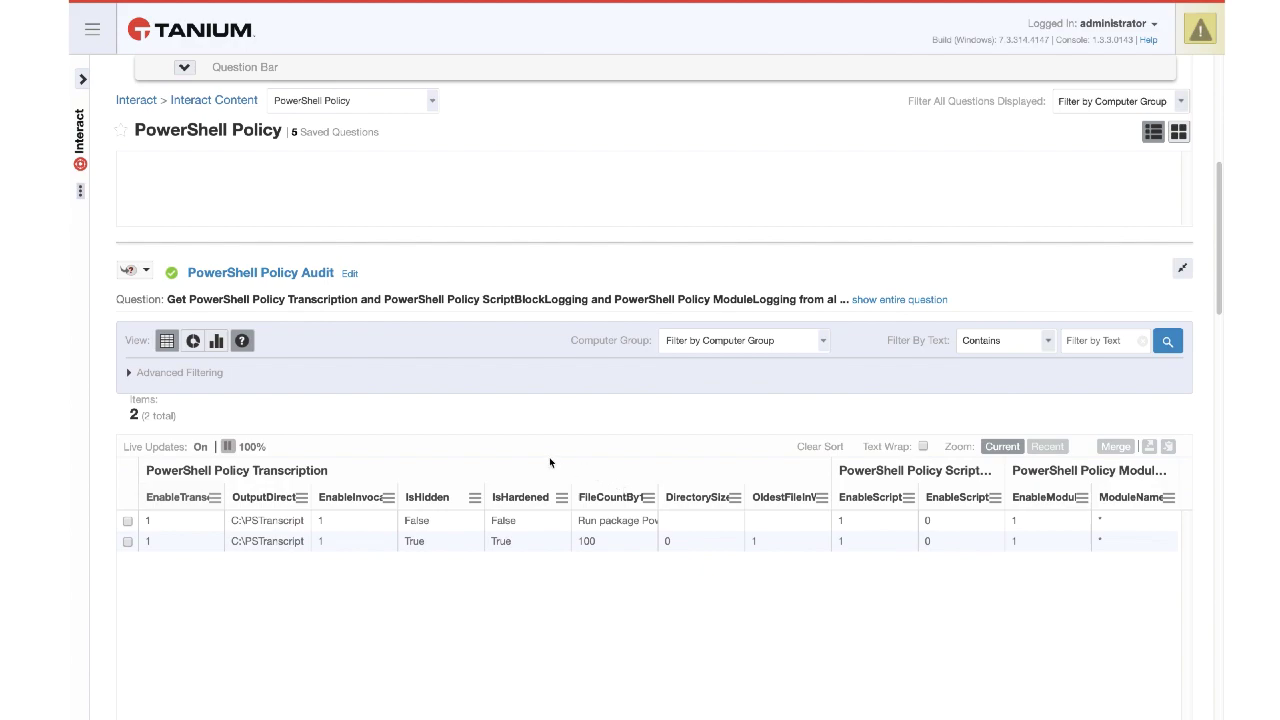
{"action": "left_click", "coordinate": [888, 300]}
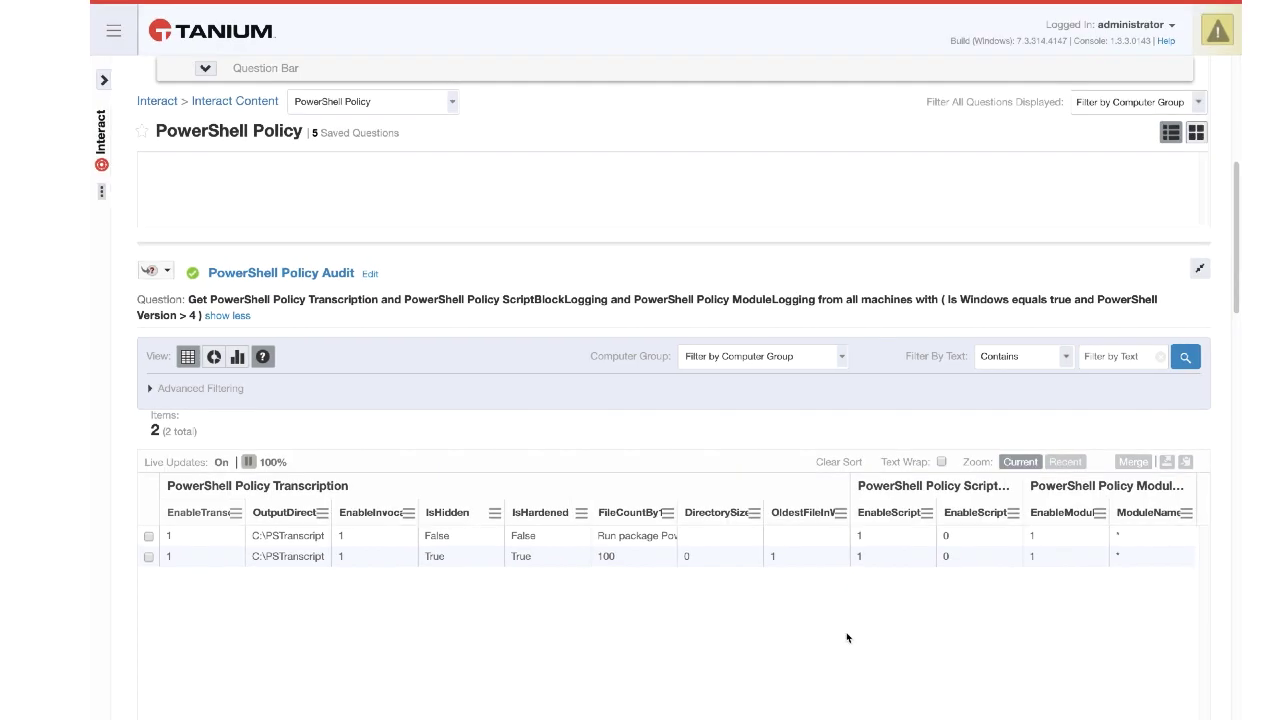
Step: Review the results of PowerShell Policy Event Log Statistics, PowerShell ExecutionPolicy and PowerShell ExecutionPolicy GPO Machine on the dashboard
{"action": "scroll", "coordinate": [695, 605], "scroll_direction": "down", "scroll_amount": 3}
{"action": "scroll", "coordinate": [716, 608], "scroll_direction": "down", "scroll_amount": 3}
{"action": "scroll", "coordinate": [718, 607], "scroll_direction": "down", "scroll_amount": 1}
{"action": "scroll", "coordinate": [718, 603], "scroll_direction": "down", "scroll_amount": 3}
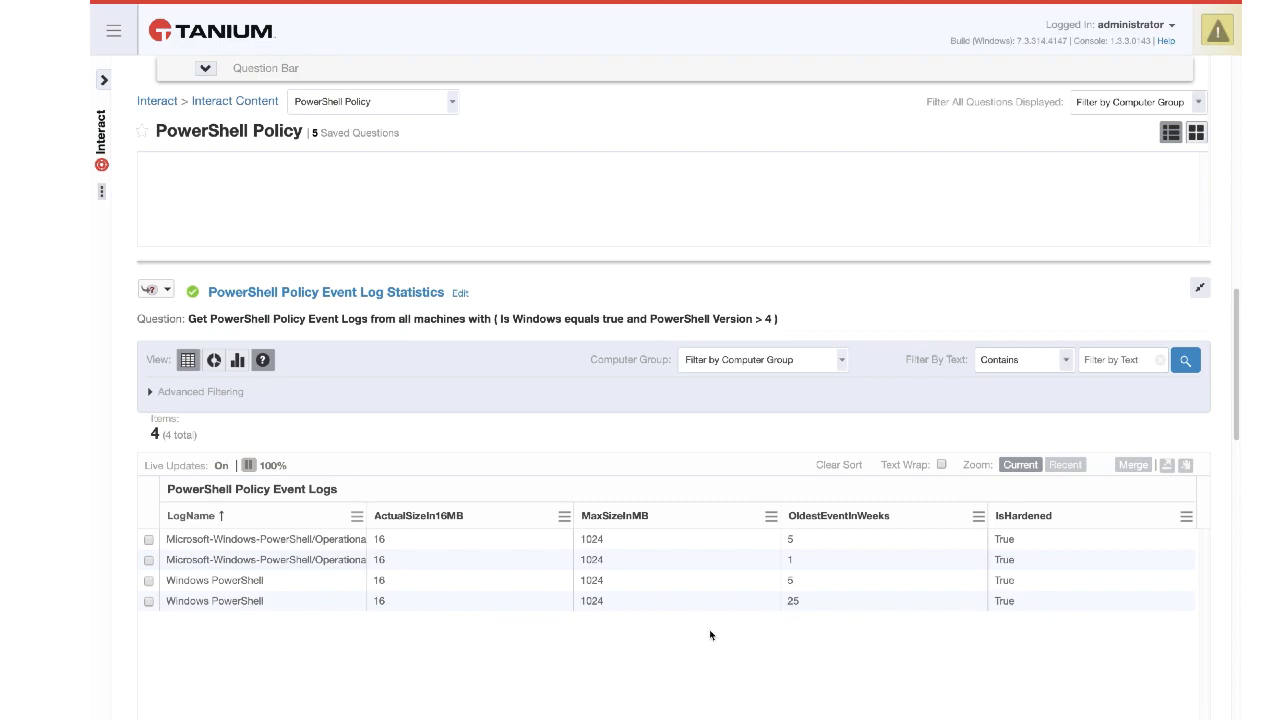
{"action": "scroll", "coordinate": [712, 632], "scroll_direction": "down", "scroll_amount": 1}
{"action": "scroll", "coordinate": [712, 632], "scroll_direction": "down", "scroll_amount": 1}
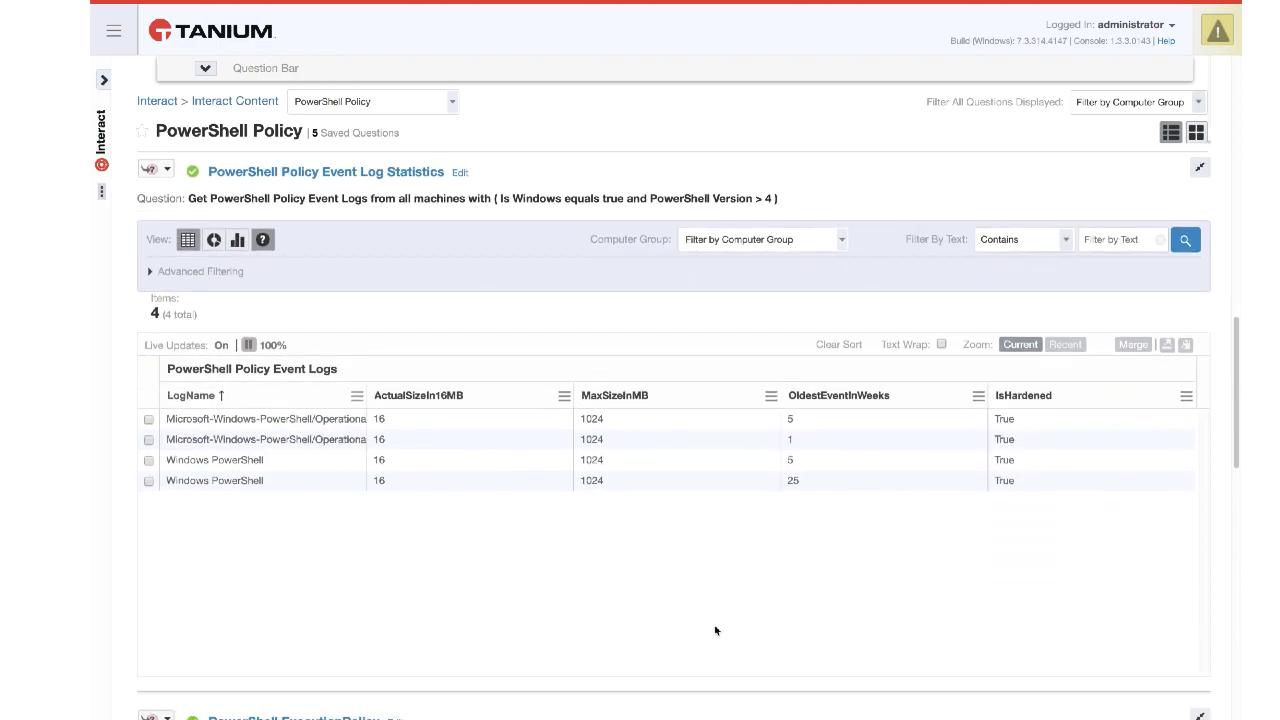
{"action": "scroll", "coordinate": [715, 630], "scroll_direction": "down", "scroll_amount": 1}
{"action": "scroll", "coordinate": [719, 625], "scroll_direction": "down", "scroll_amount": 2}
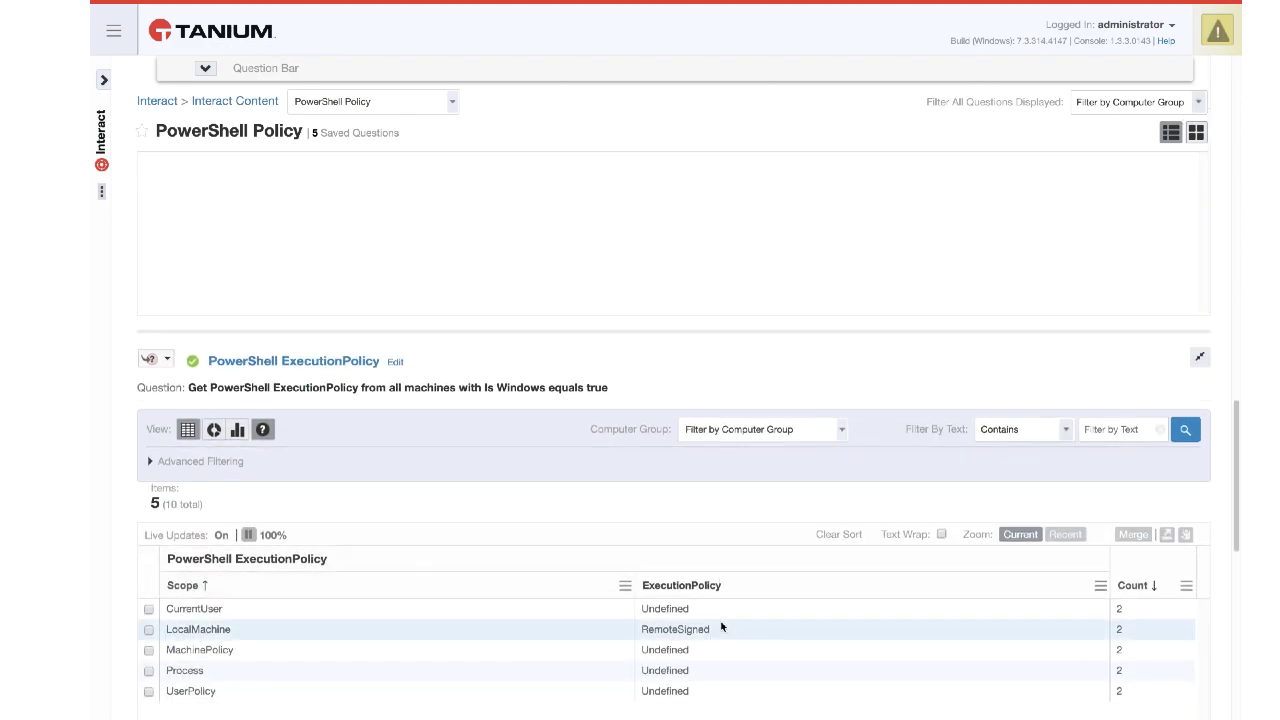
{"action": "scroll", "coordinate": [721, 625], "scroll_direction": "down", "scroll_amount": 1}
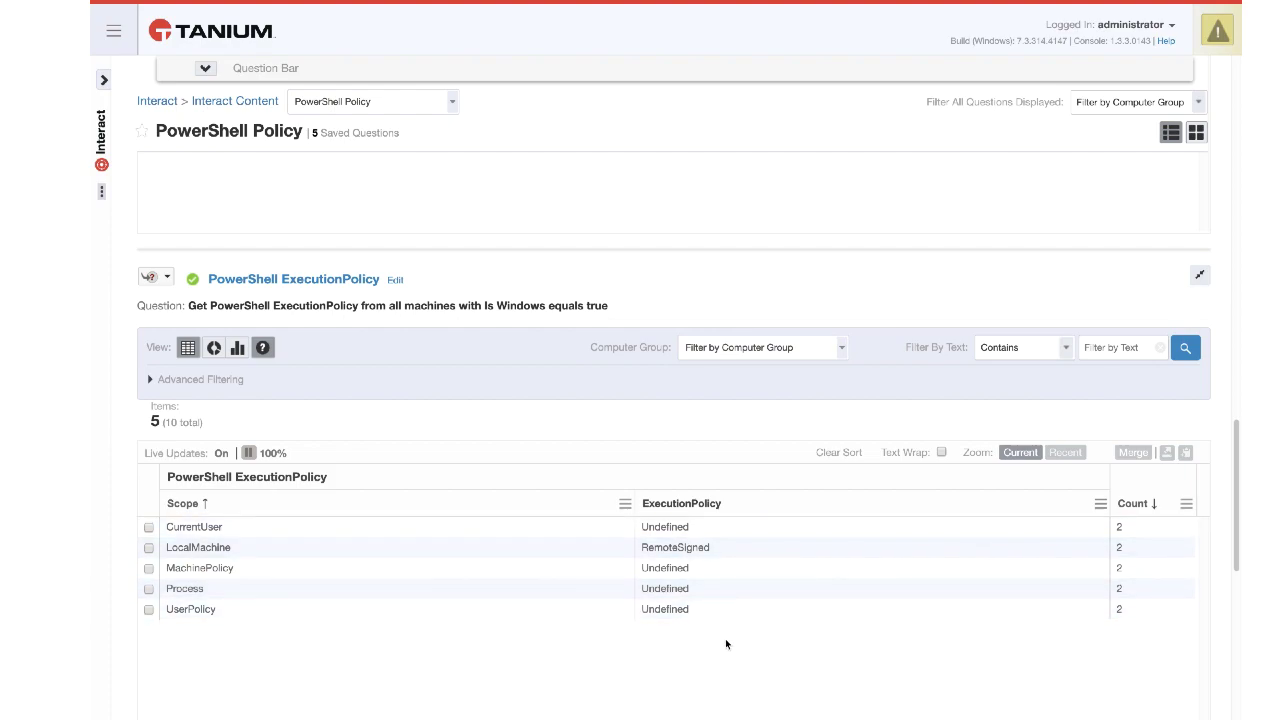
{"action": "scroll", "coordinate": [725, 644], "scroll_direction": "down", "scroll_amount": 2}
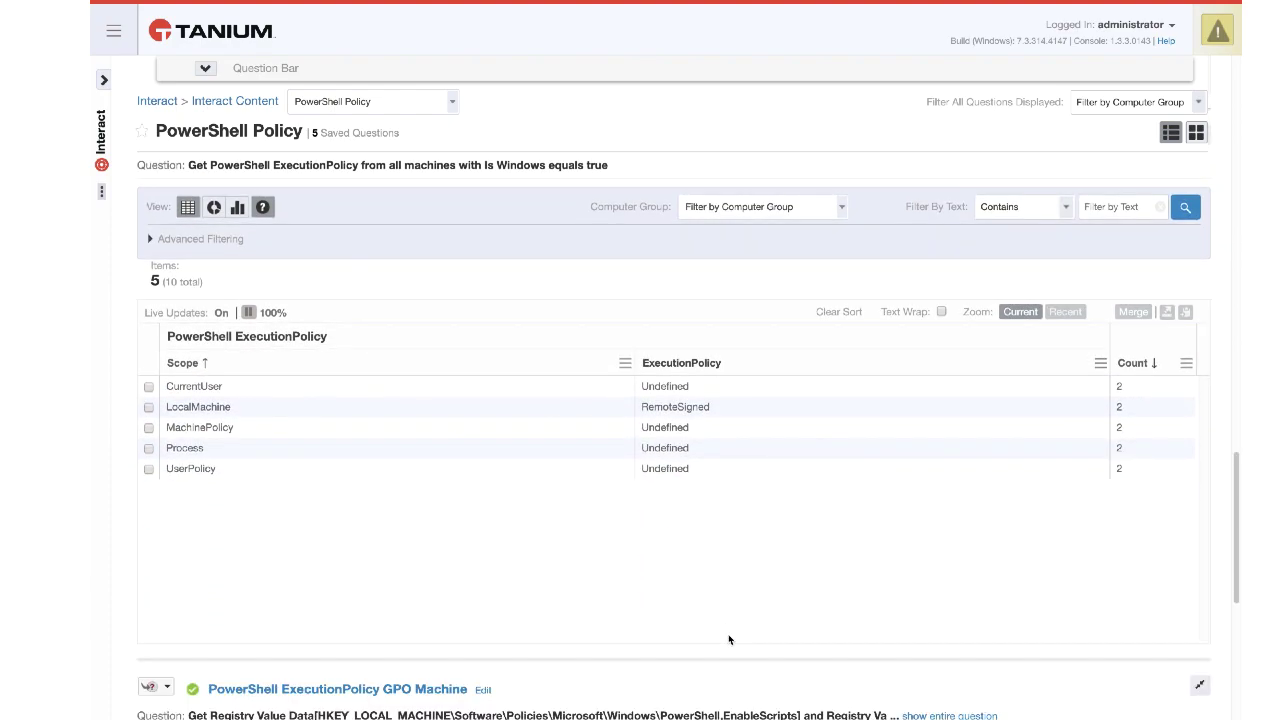
{"action": "scroll", "coordinate": [729, 640], "scroll_direction": "down", "scroll_amount": 4}
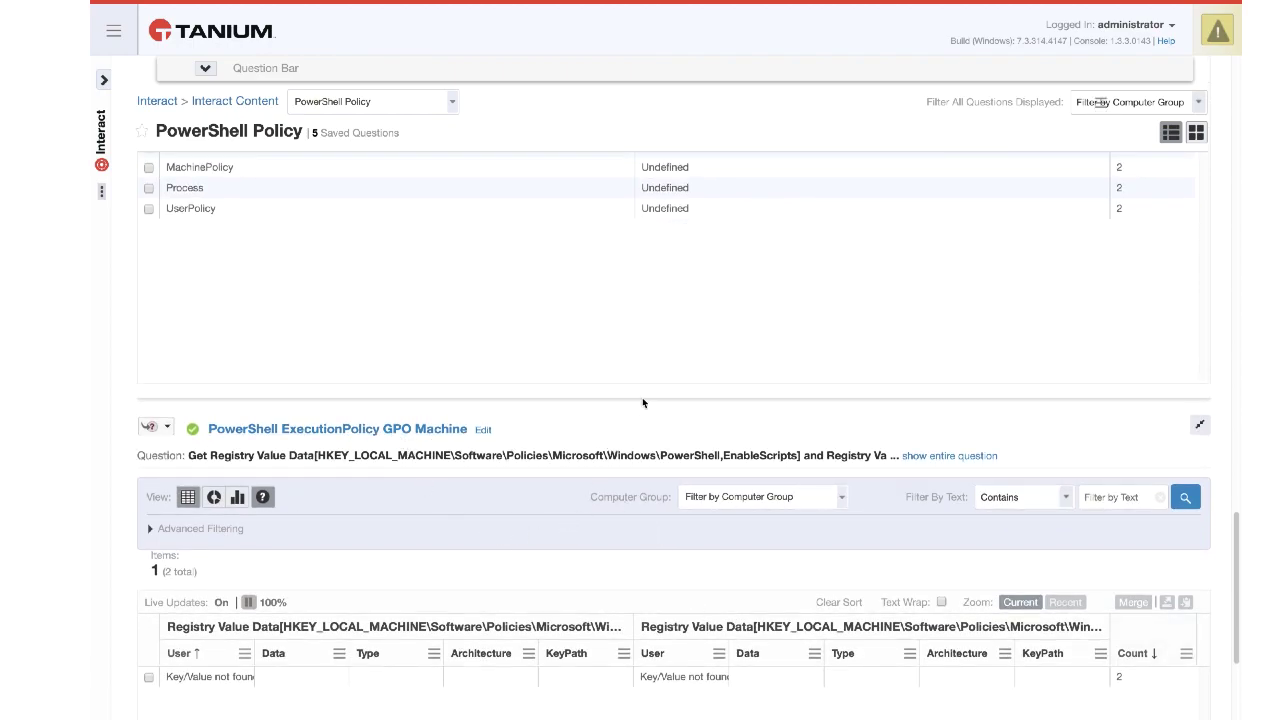
{"action": "scroll", "coordinate": [674, 340], "scroll_direction": "up", "scroll_amount": 10}
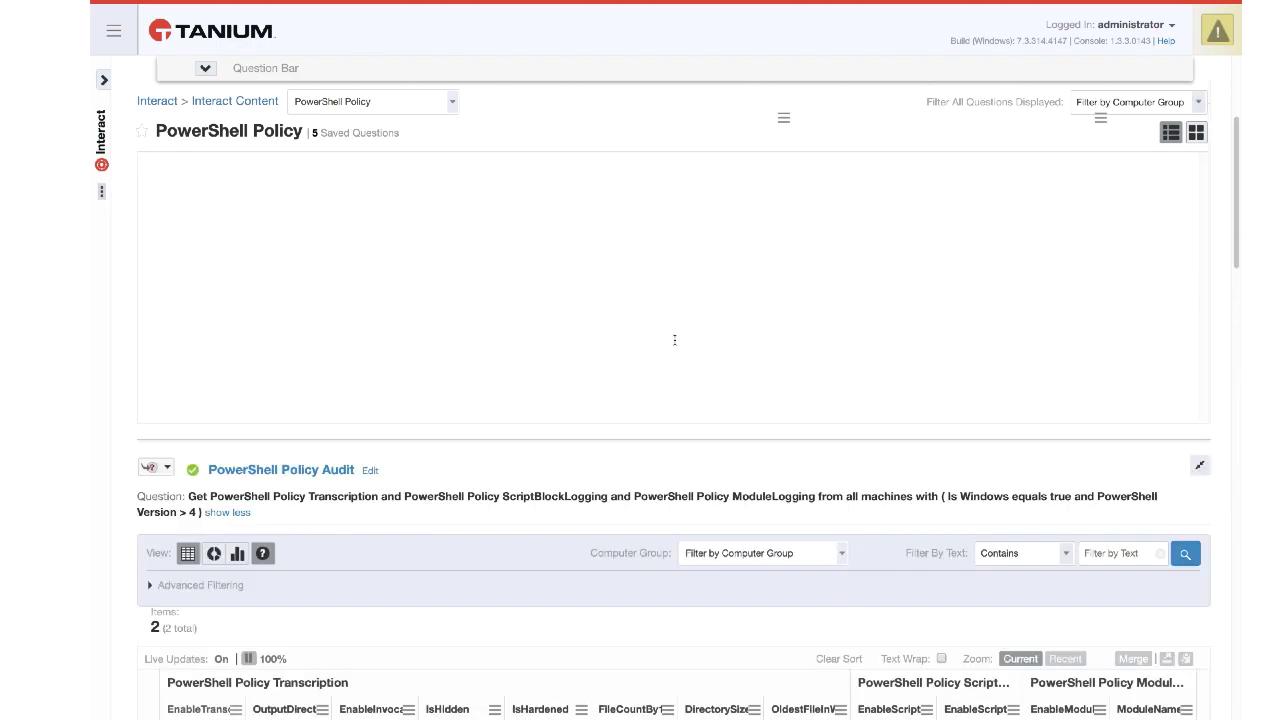
{"action": "scroll", "coordinate": [674, 340], "scroll_direction": "up", "scroll_amount": 3}
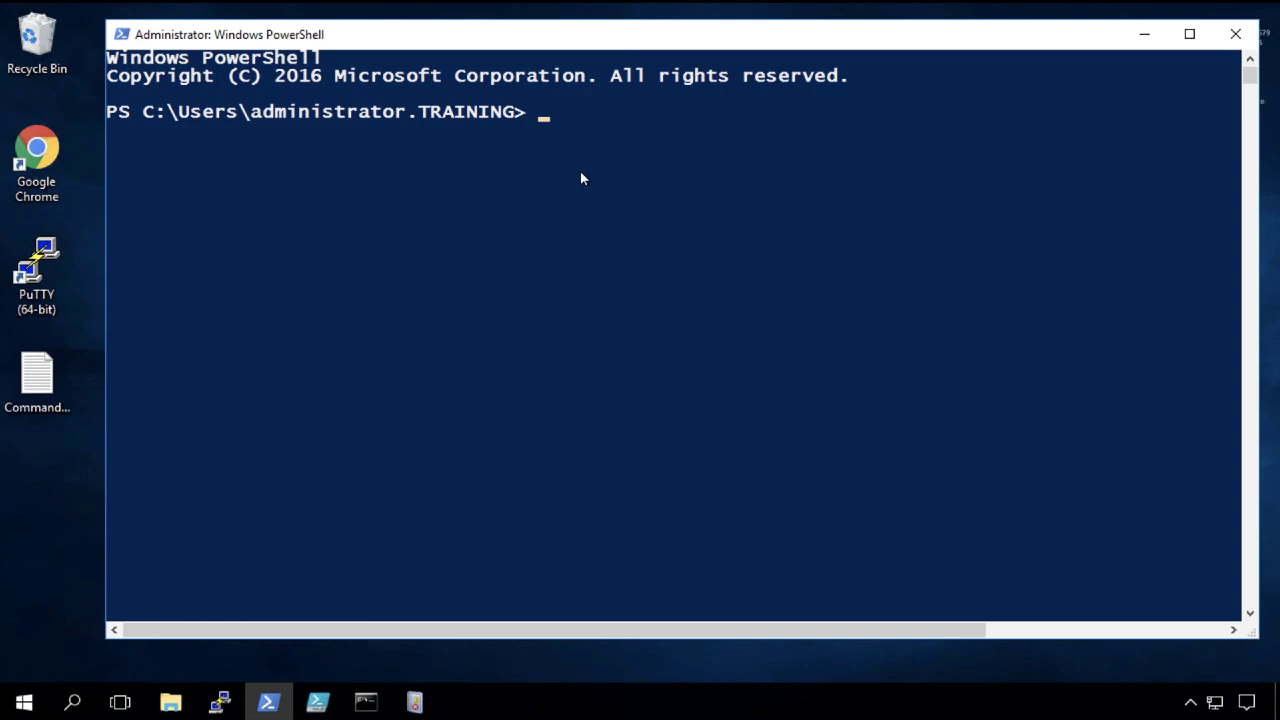
Step: Check the current account with whoami and list the services with Get-Service in the administrator PowerShell session
{"action": "type", "text": "whoami"}
{"action": "key", "text": "Return"}
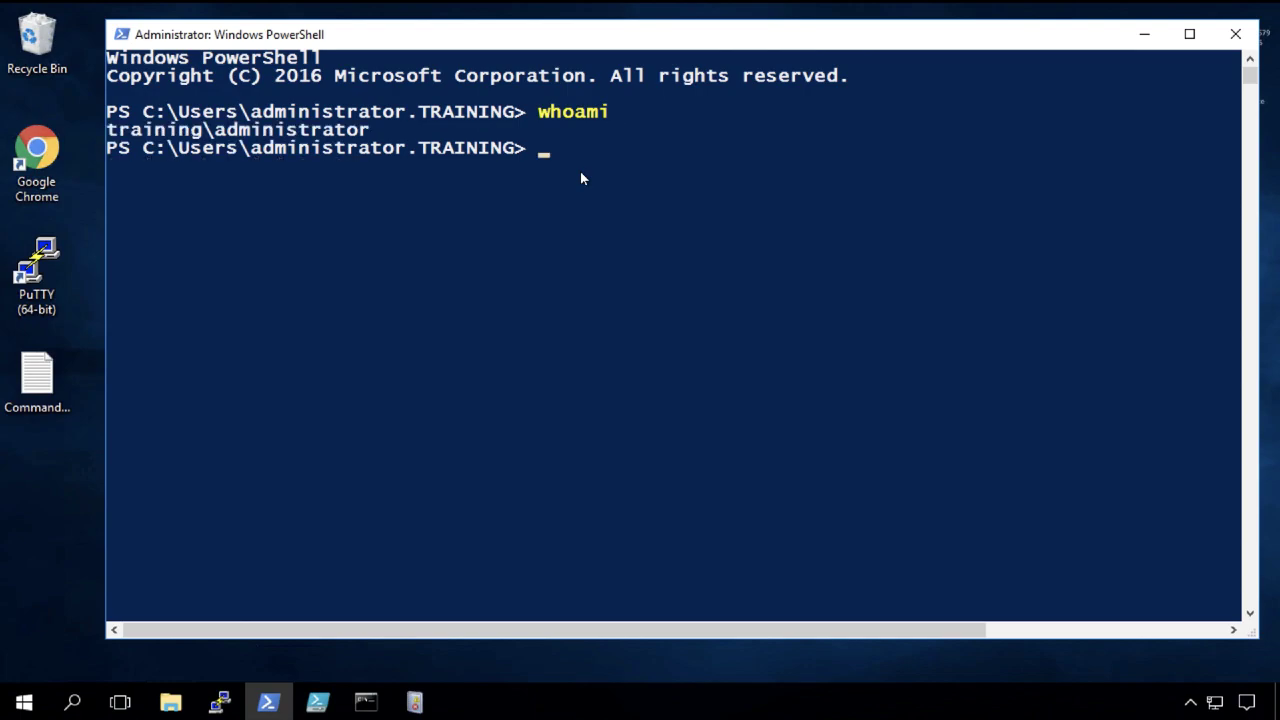
{"action": "type", "text": "get-serv"}
{"action": "key", "text": "Tab"}
{"action": "key", "text": "Return"}
Step: List the running processes with Get-Process and the shares with Get-SmbShare, and exit the administrator session
{"action": "type", "text": "get-proc"}
{"action": "key", "text": "Tab"}
{"action": "key", "text": "Return"}
{"action": "type", "text": "get-smbshar"}
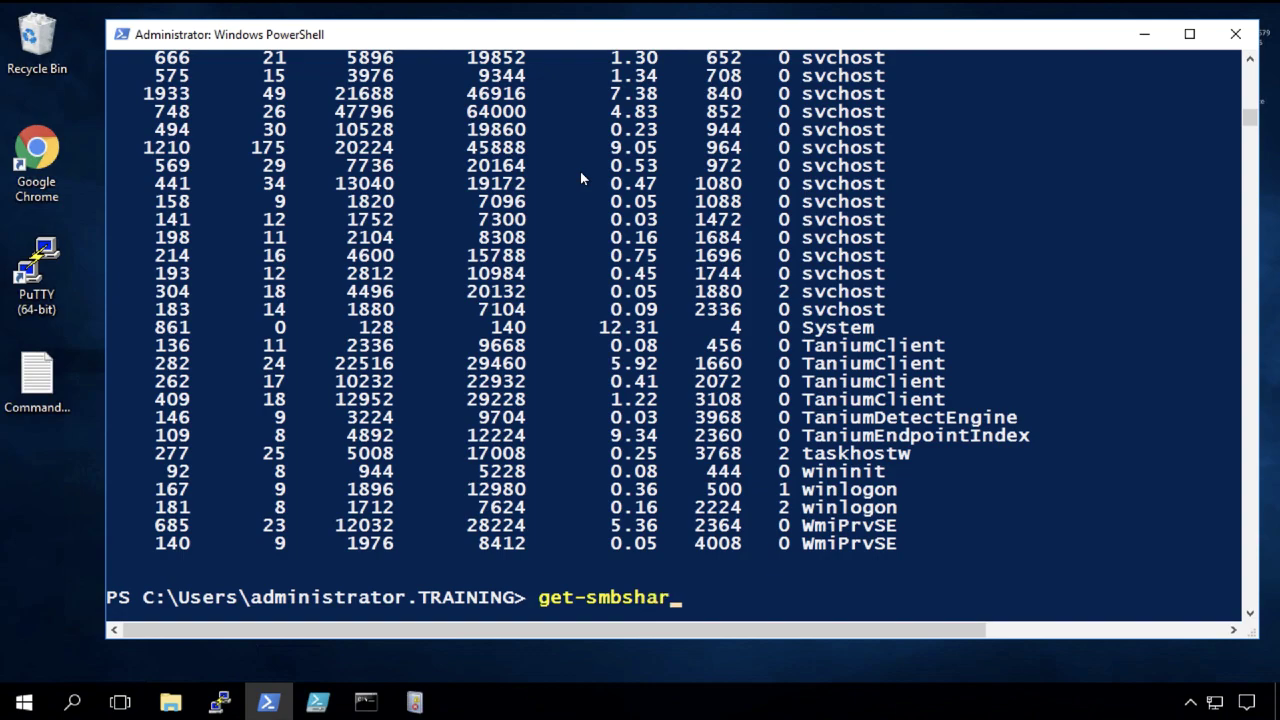
{"action": "key", "text": "Tab"}
{"action": "key", "text": "Return"}
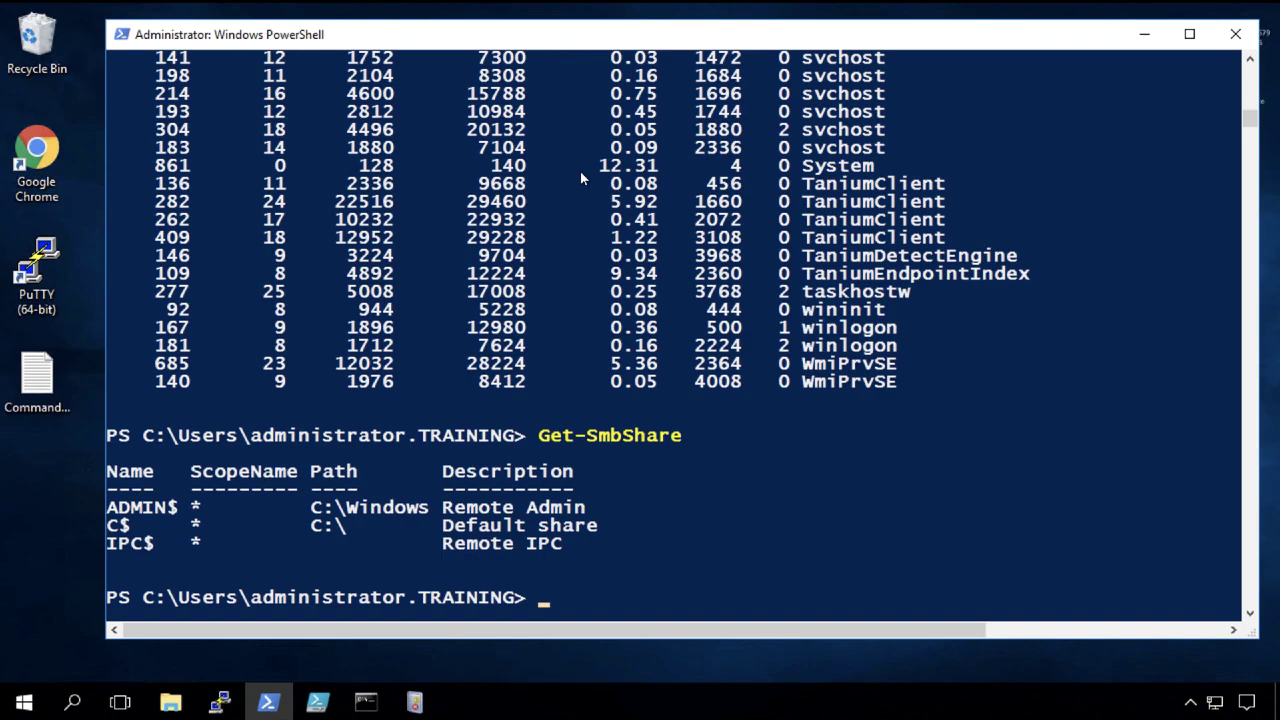
{"action": "type", "text": "exit"}
{"action": "key", "text": "Return"}
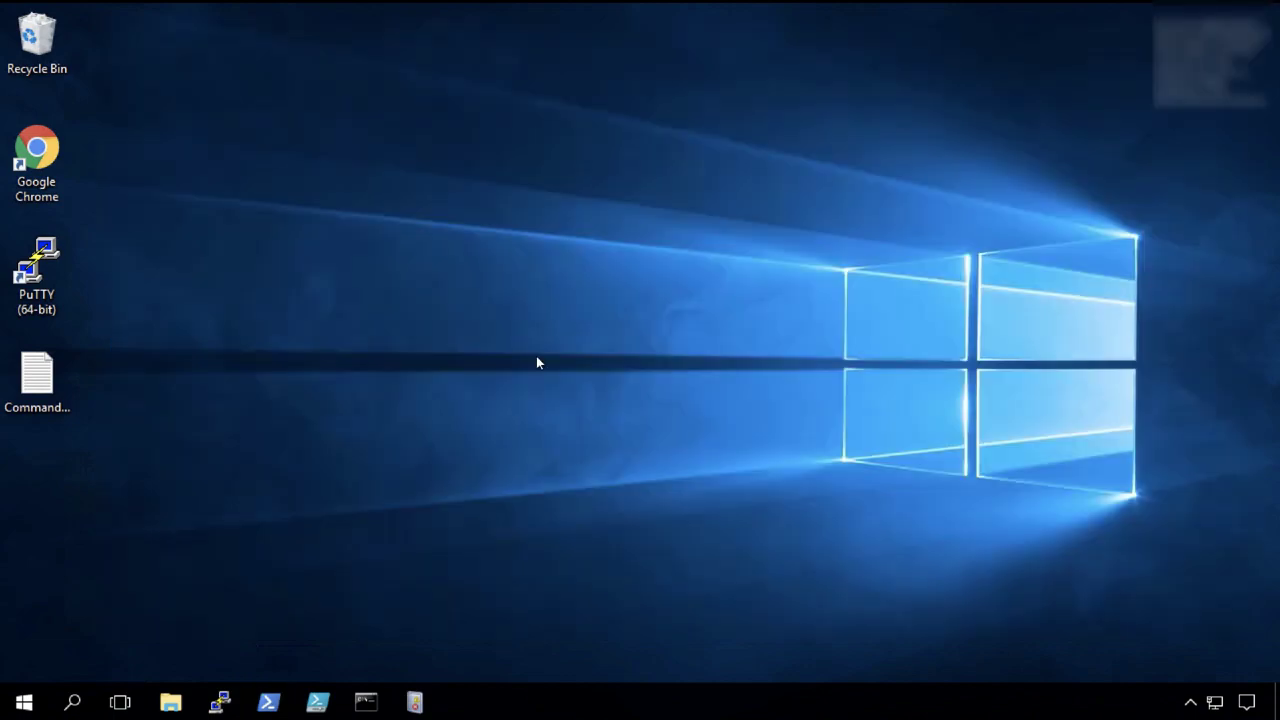
Step: Launch Windows PowerShell as the different user training\student01, entering the account password
{"action": "right_click", "coordinate": [268, 702]}
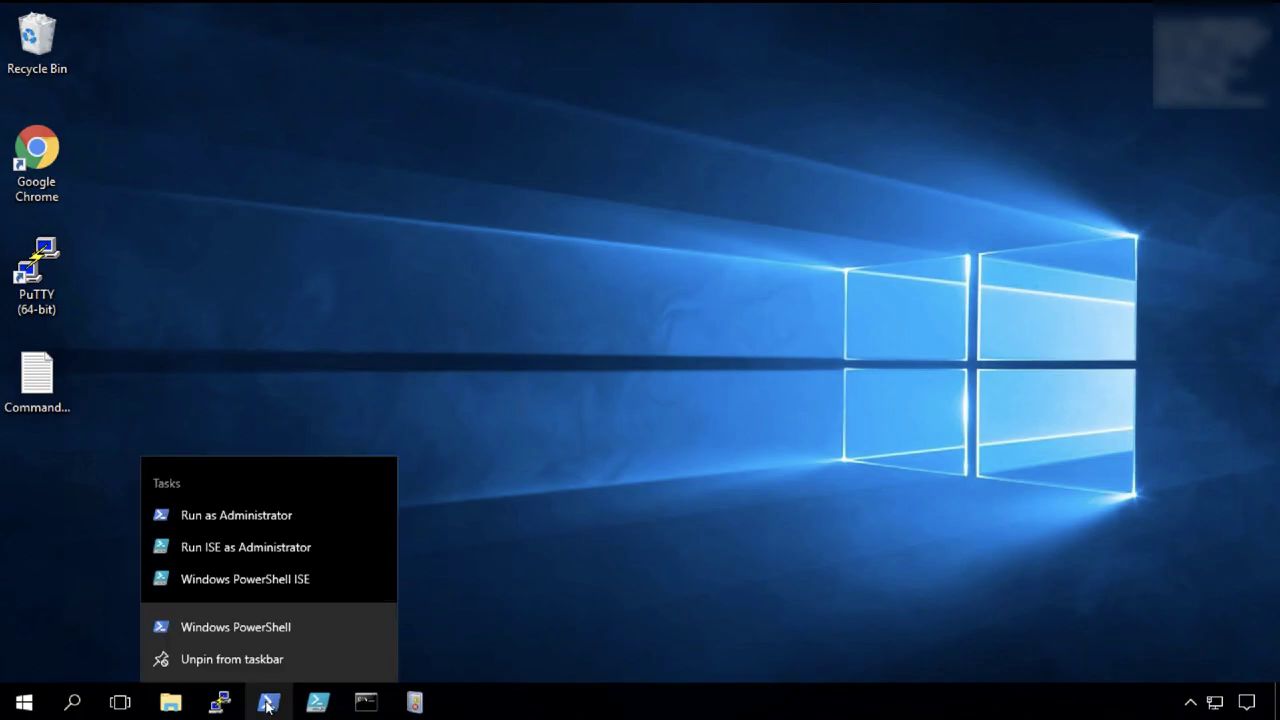
{"action": "right_click", "coordinate": [296, 622]}
{"action": "left_click", "coordinate": [387, 339]}
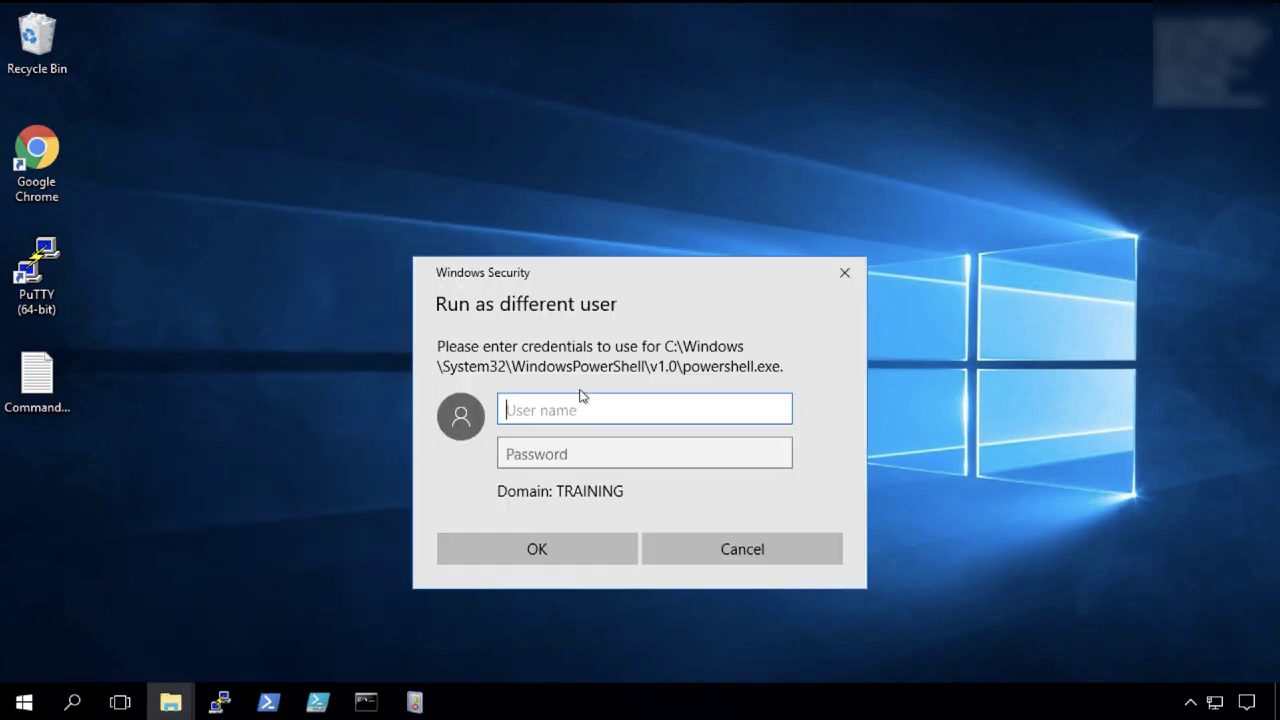
{"action": "type", "text": "training\\"}
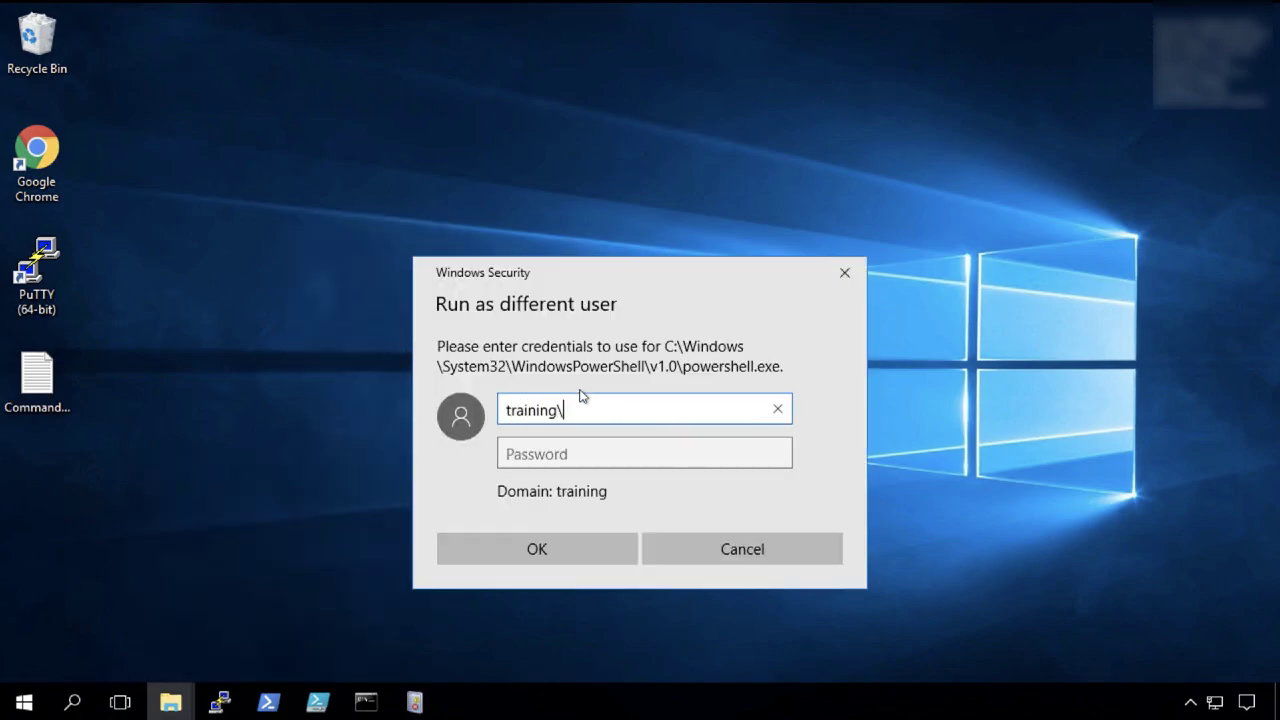
{"action": "type", "text": "student01"}
{"action": "key", "text": "Tab"}
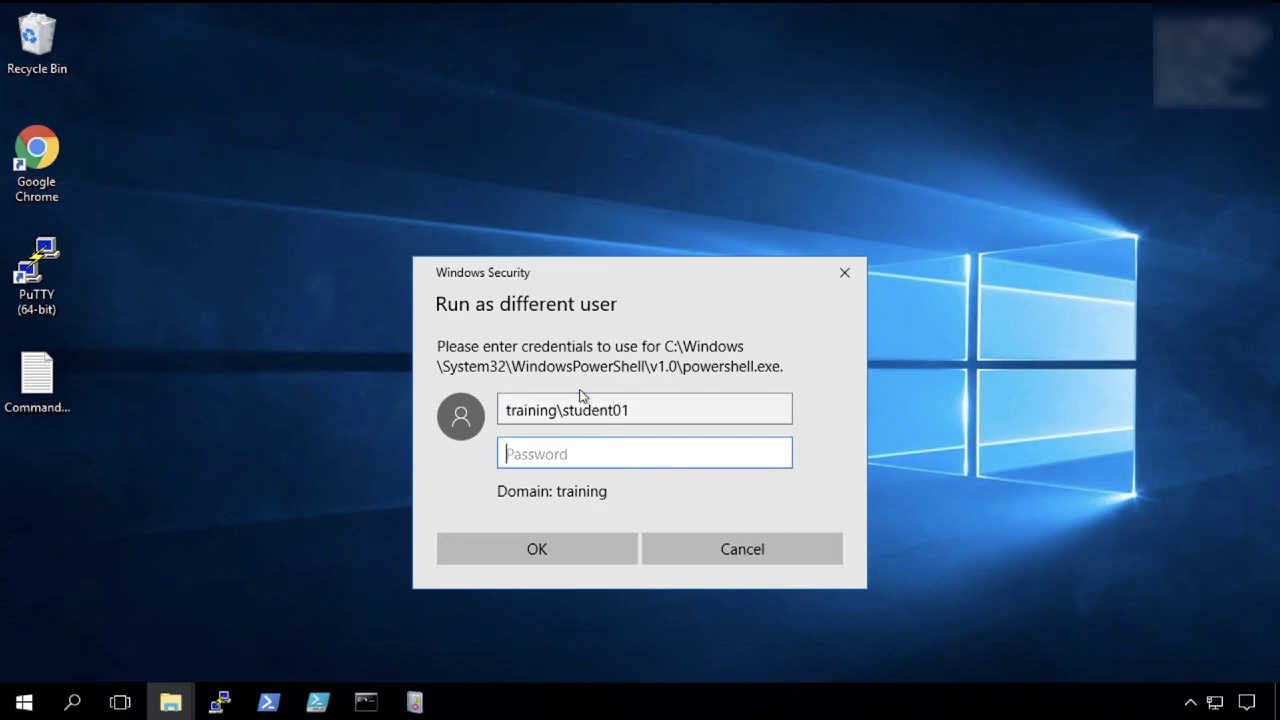
{"action": "type", "text": "**************"}
{"action": "key", "text": "Return"}
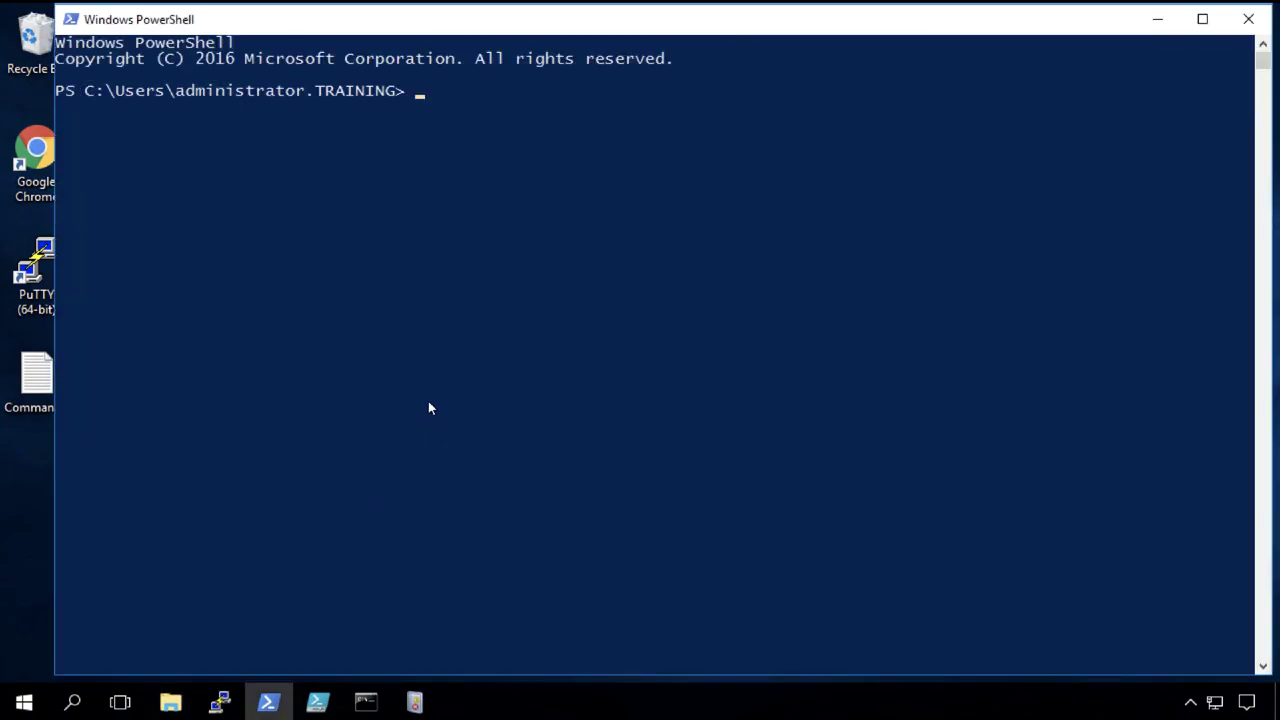
Step: Run whoami and Get-Process in the student01 PowerShell session and exit it
{"action": "type", "text": "whoami"}
{"action": "key", "text": "Return"}
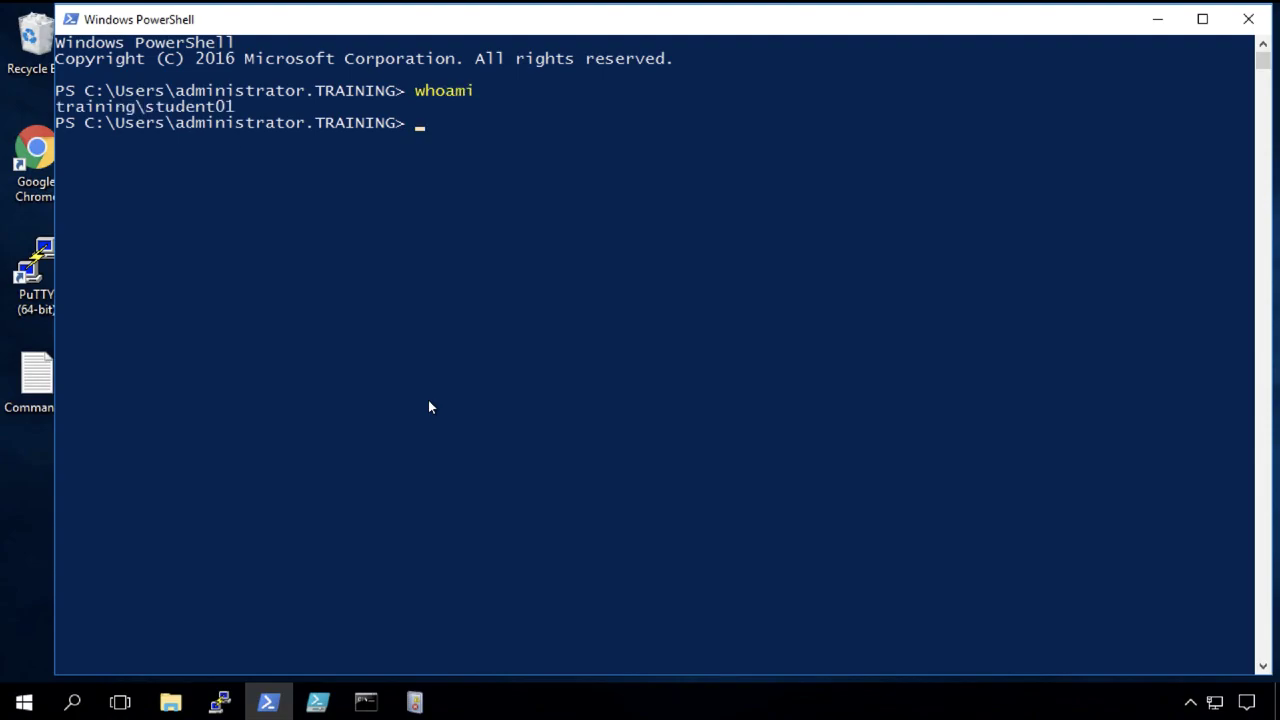
{"action": "type", "text": "getpr"}
{"action": "key", "text": "BackSpace"}
{"action": "key", "text": "BackSpace"}
{"action": "type", "text": "-process"}
{"action": "key", "text": "Return"}
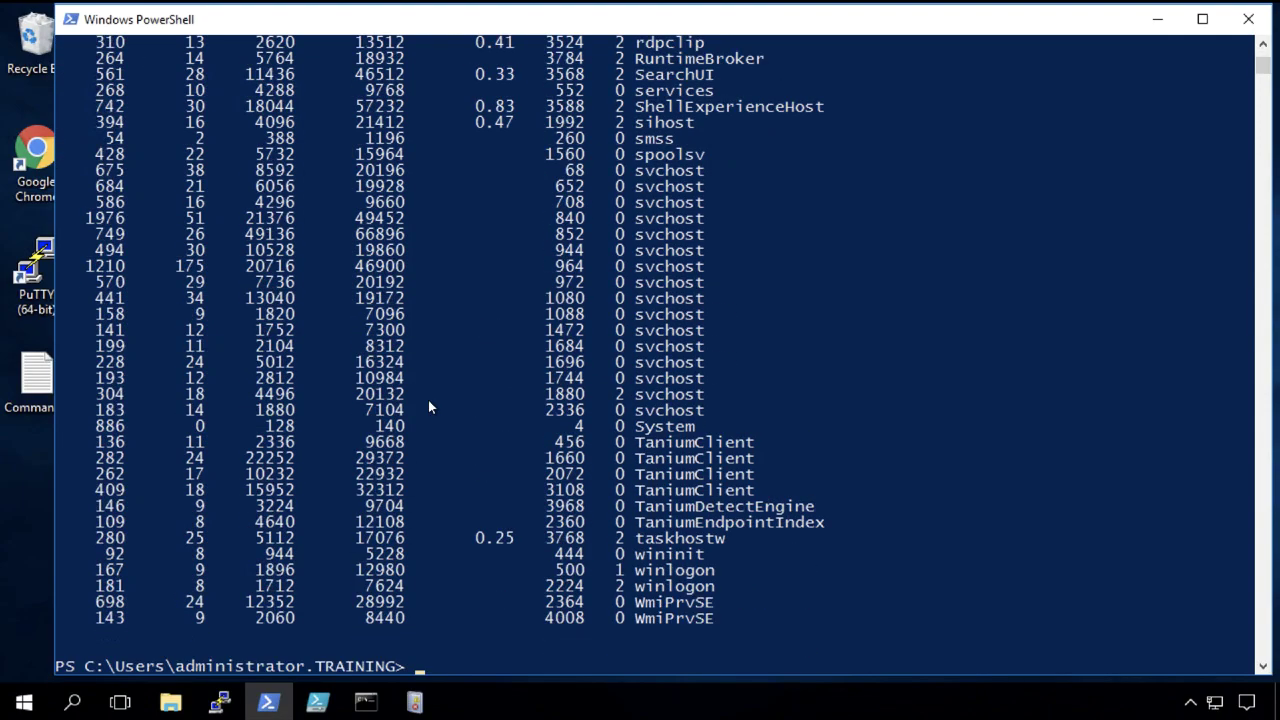
{"action": "type", "text": "exit"}
{"action": "key", "text": "Return"}
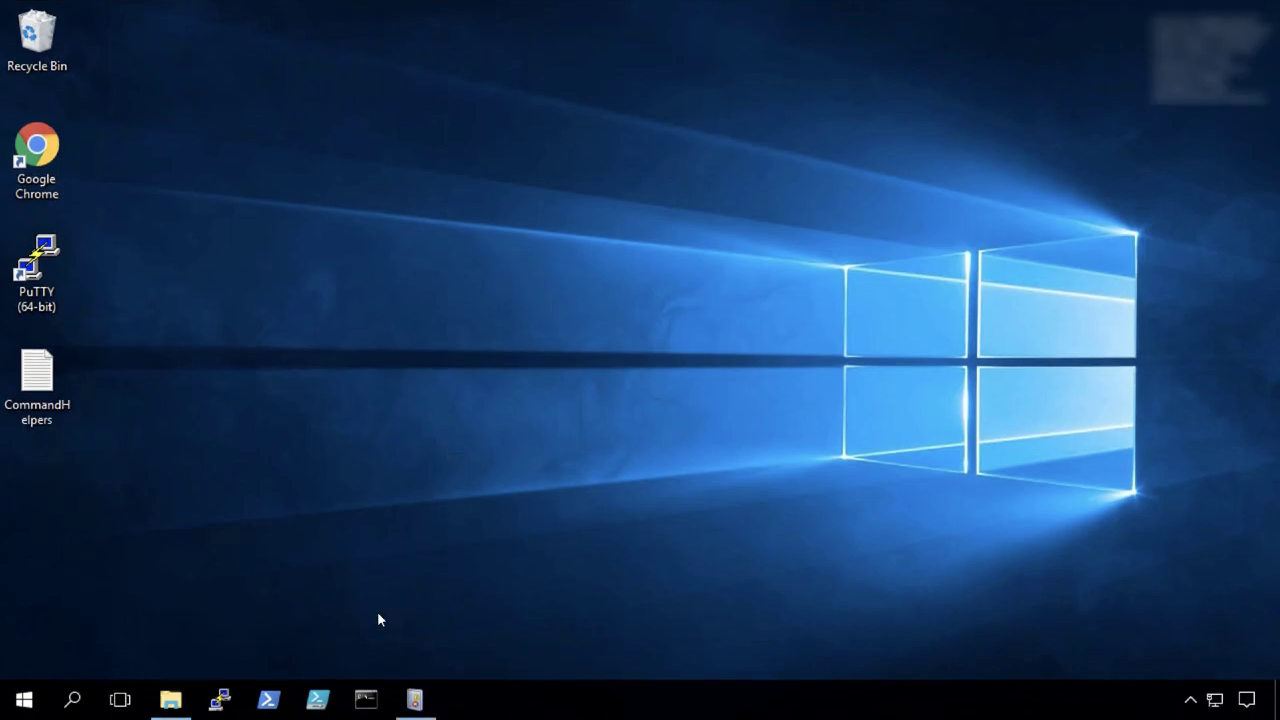
Step: Open a Command Prompt window
{"action": "left_click", "coordinate": [365, 697]}
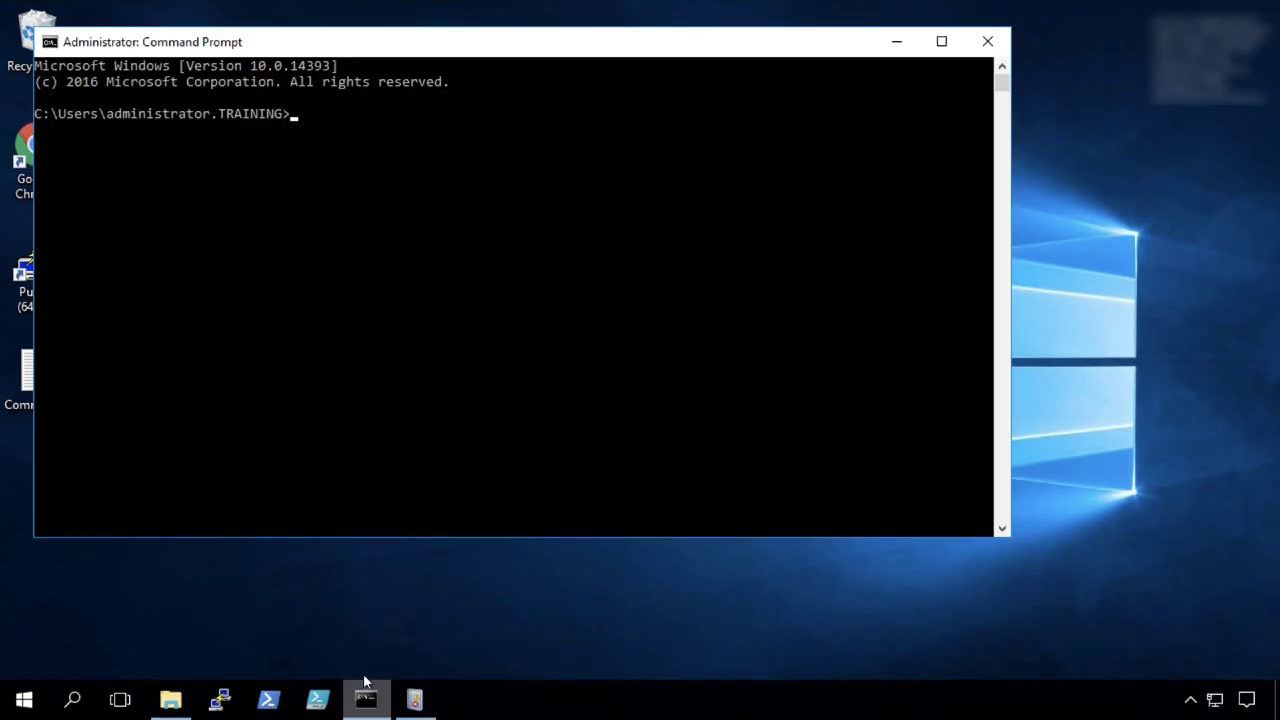
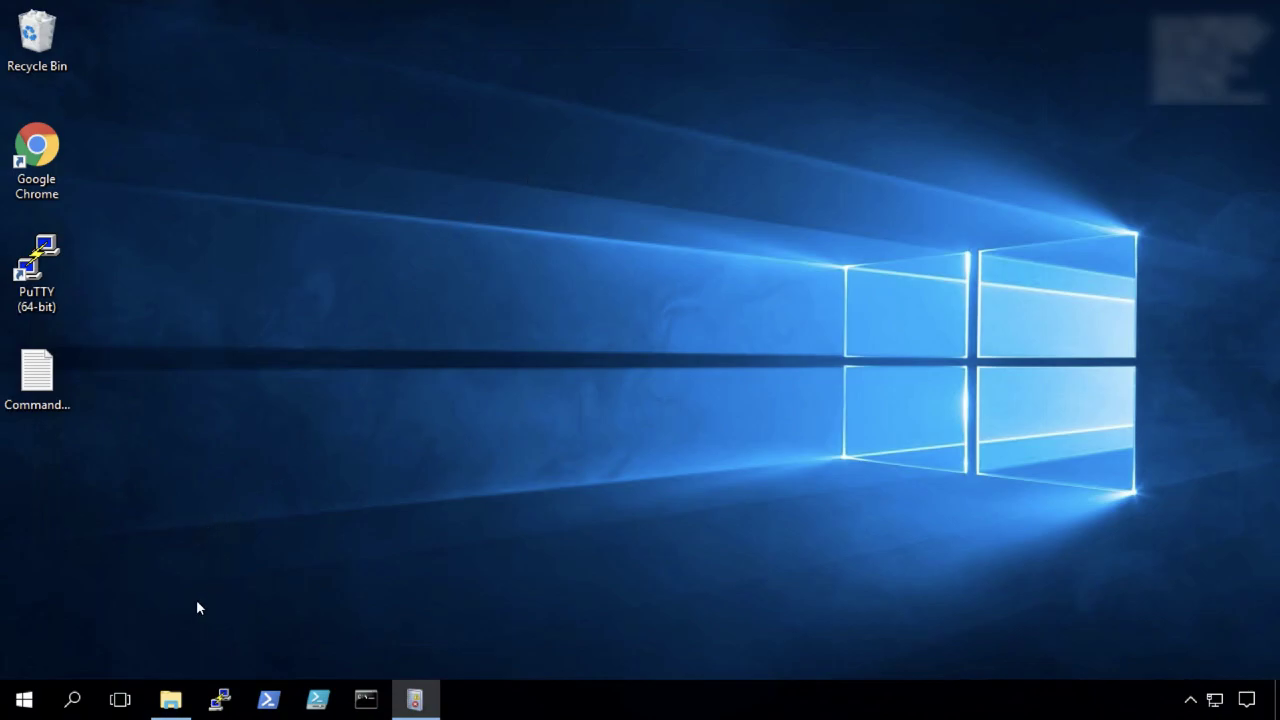
Step: Switch to File Explorer on Local Disk (C:) and turn on the display of hidden items
{"action": "left_click", "coordinate": [176, 708]}
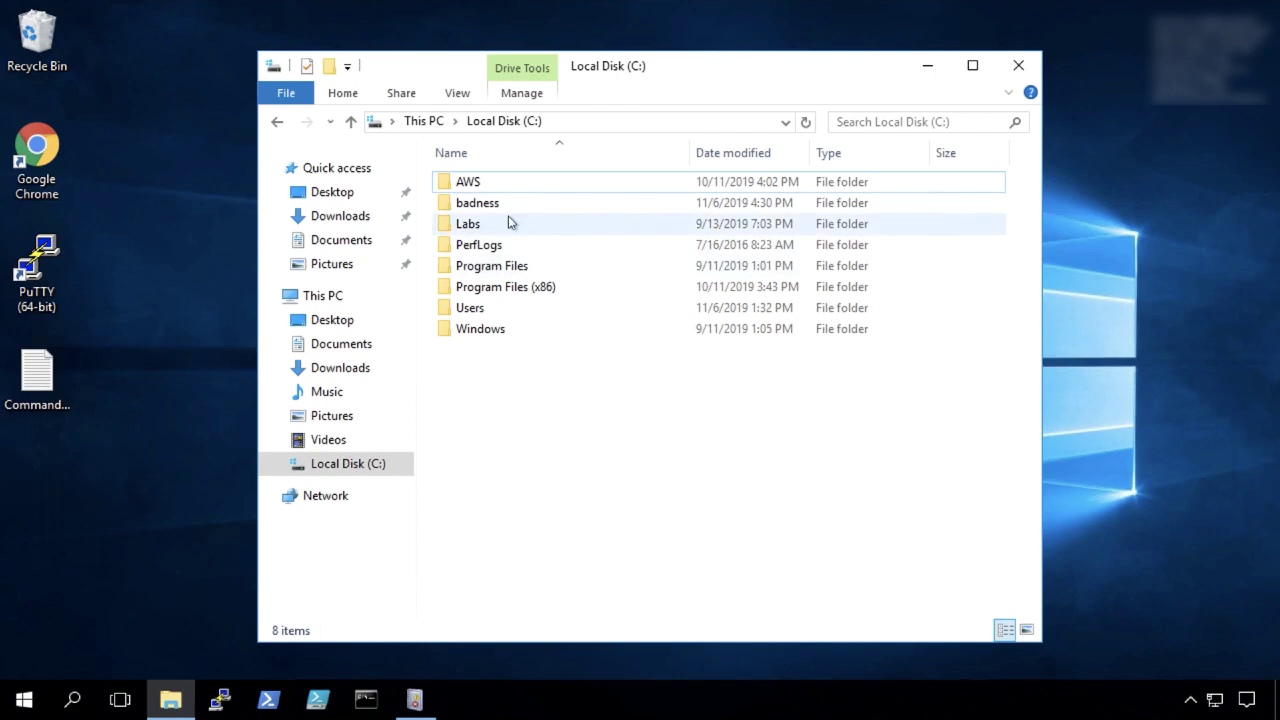
{"action": "left_click", "coordinate": [458, 93]}
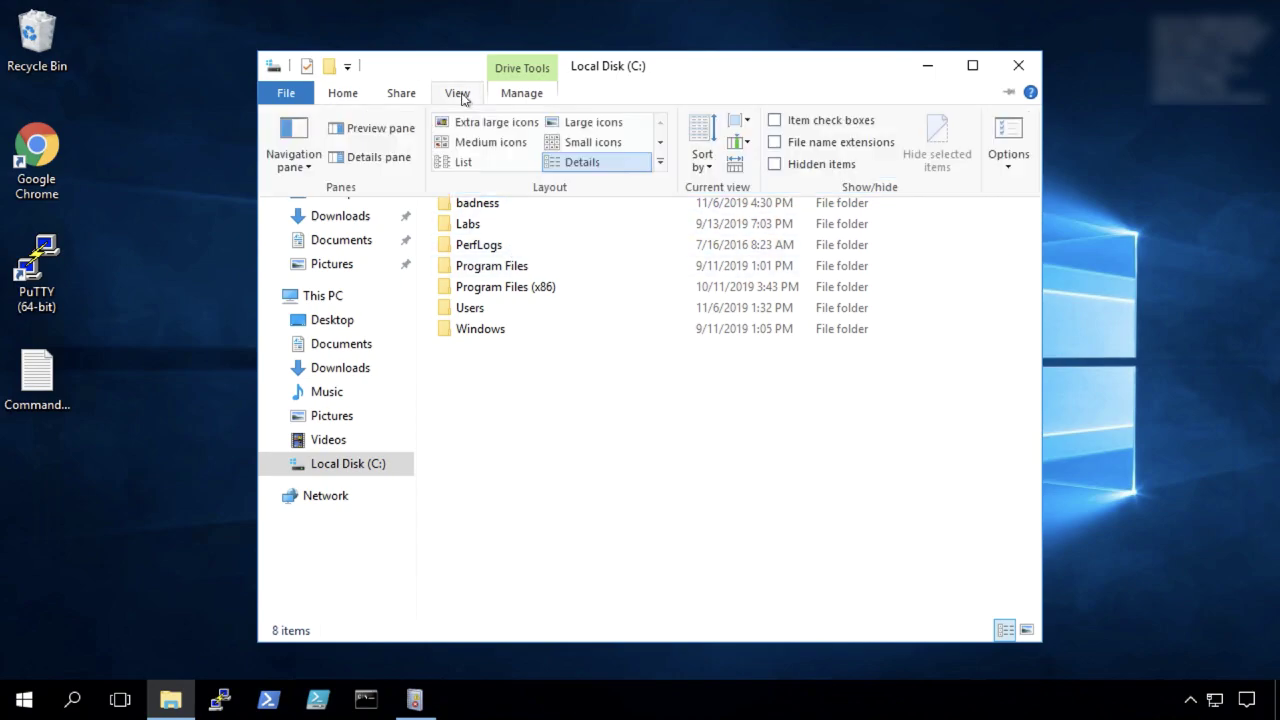
{"action": "left_click", "coordinate": [776, 166]}
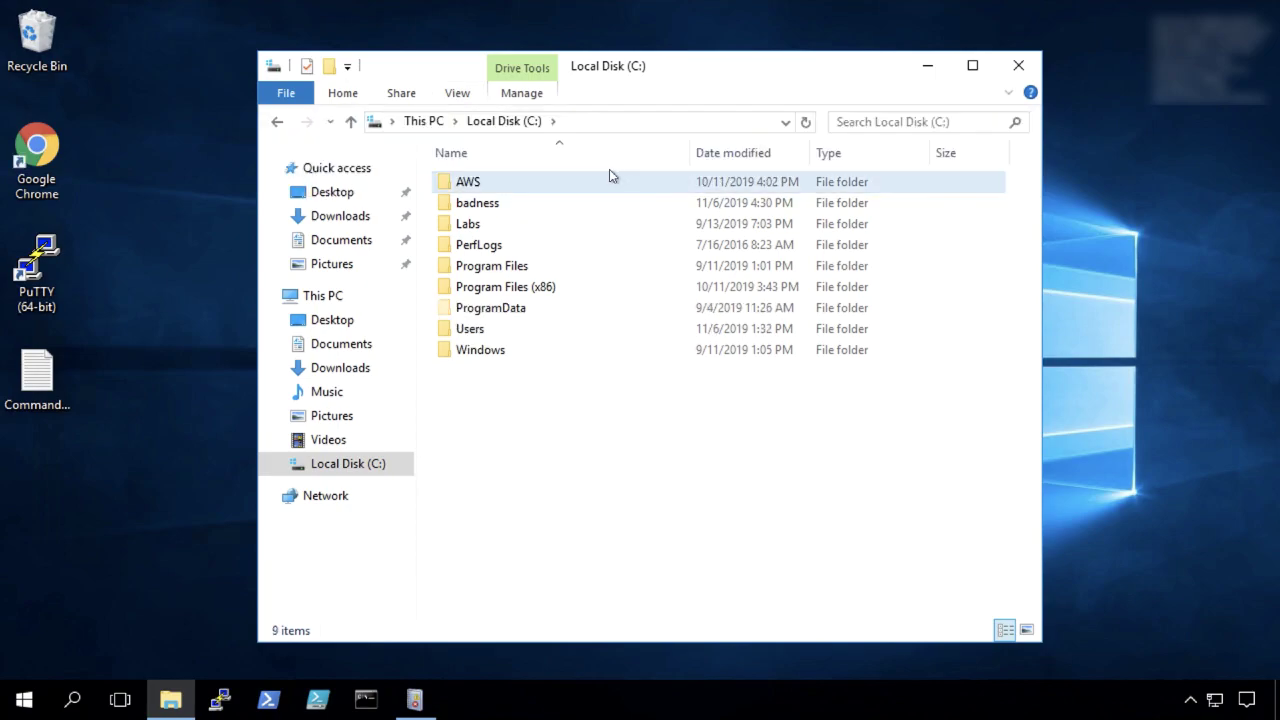
Step: Turn off hiding of protected operating system files in the folder view options and accept the warning
{"action": "left_click", "coordinate": [457, 94]}
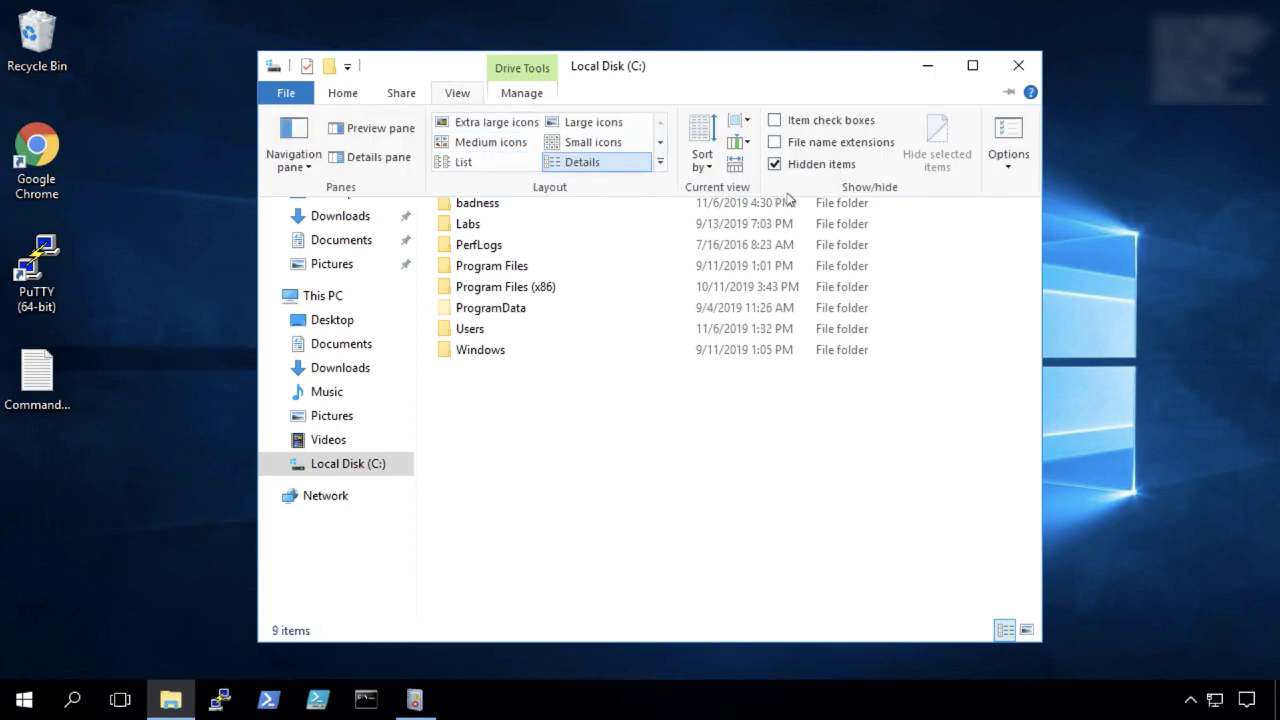
{"action": "left_click", "coordinate": [998, 158]}
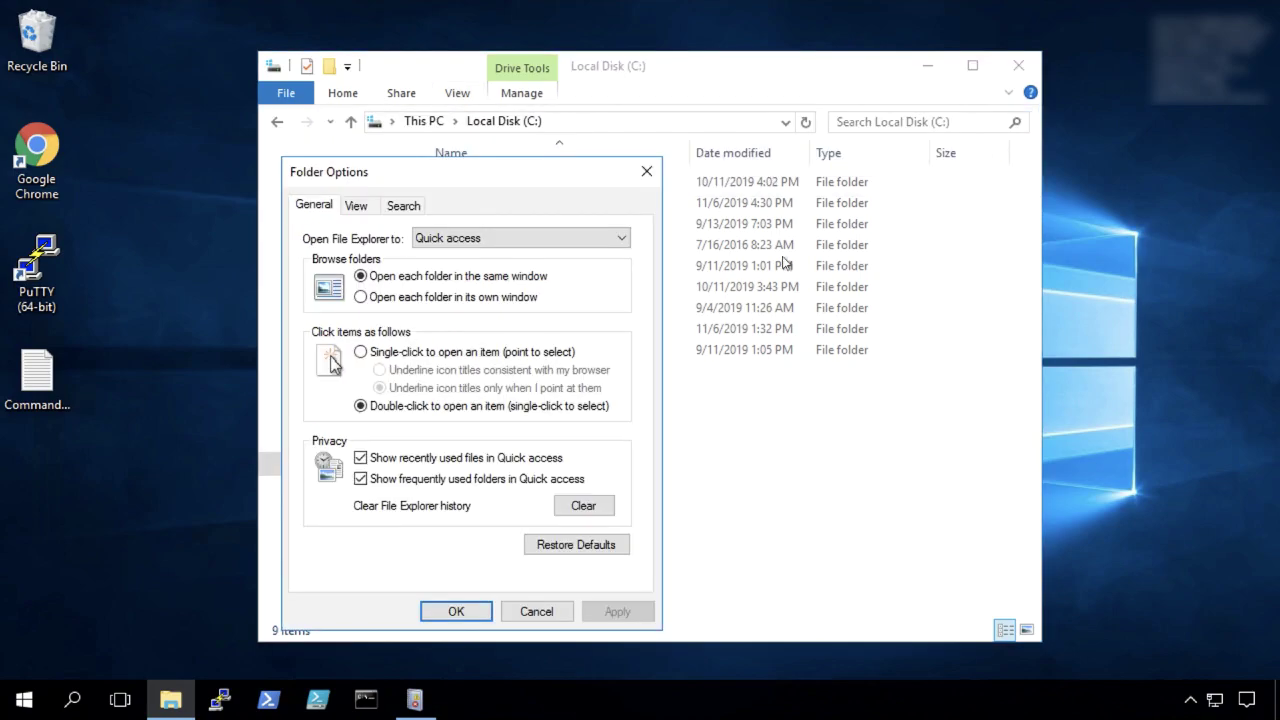
{"action": "left_click", "coordinate": [356, 206]}
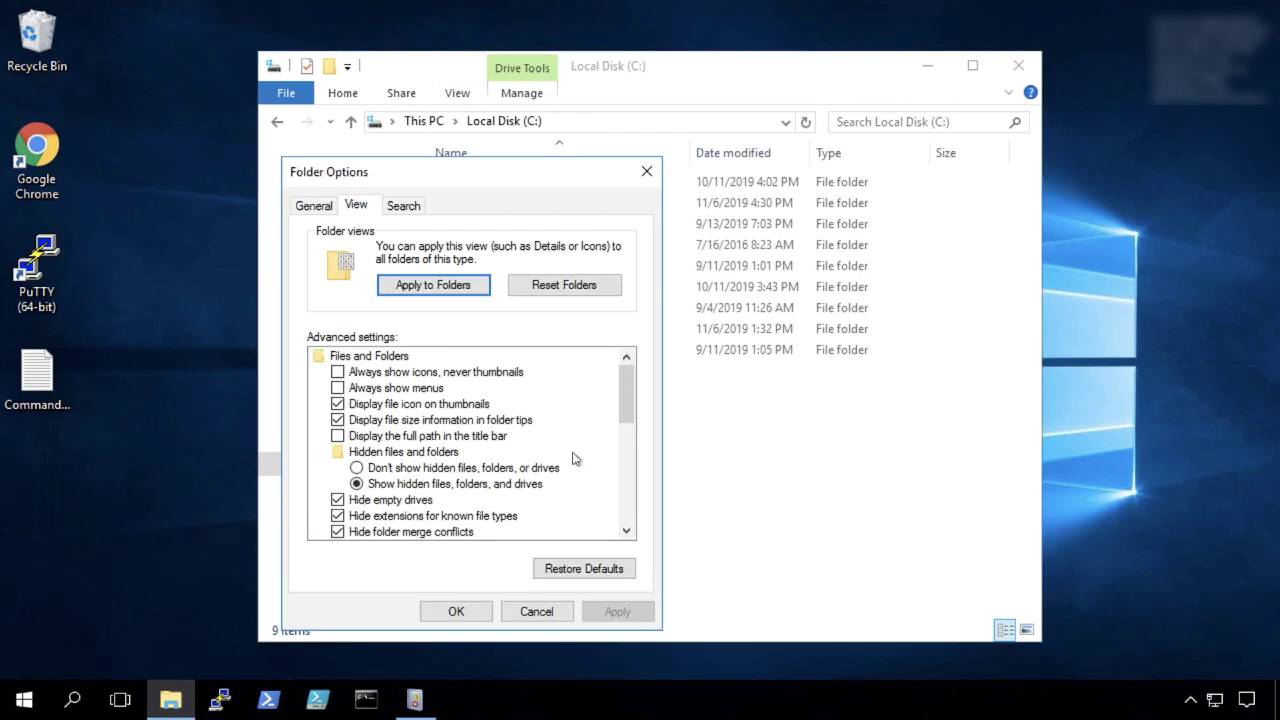
{"action": "left_click_drag", "start_coordinate": [628, 418], "coordinate": [628, 436]}
{"action": "left_click", "coordinate": [340, 486]}
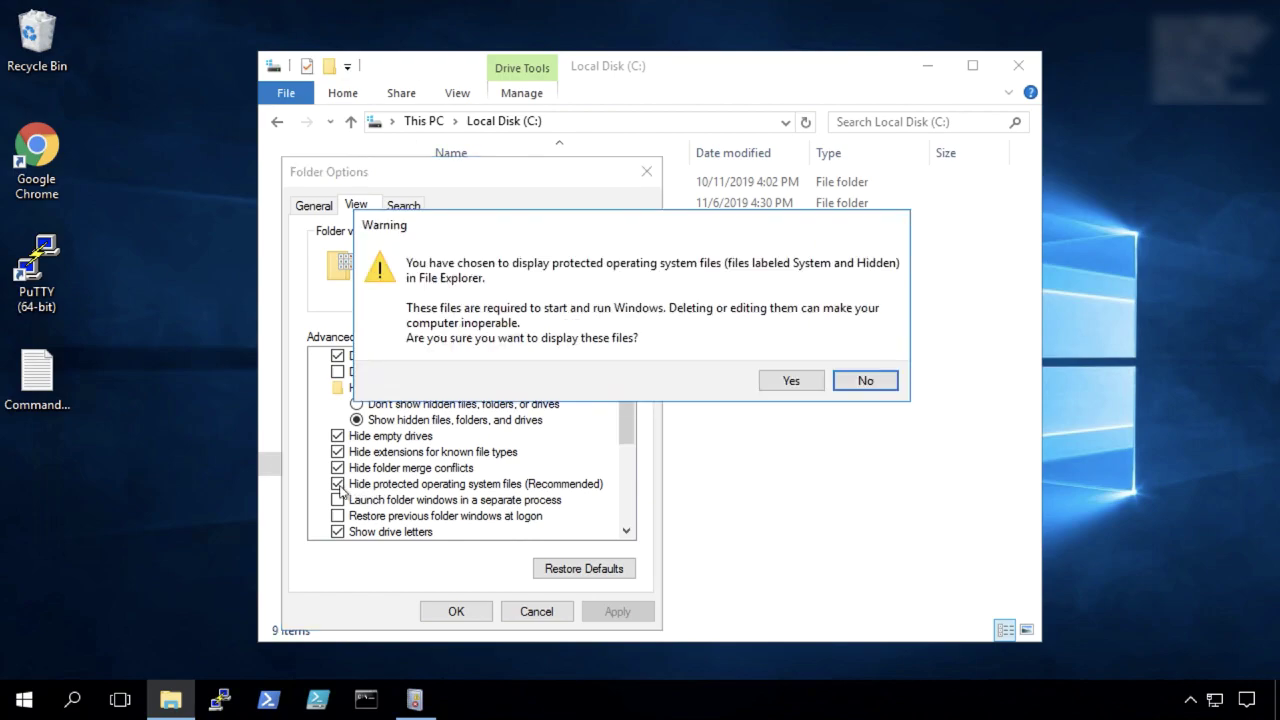
{"action": "left_click", "coordinate": [790, 381]}
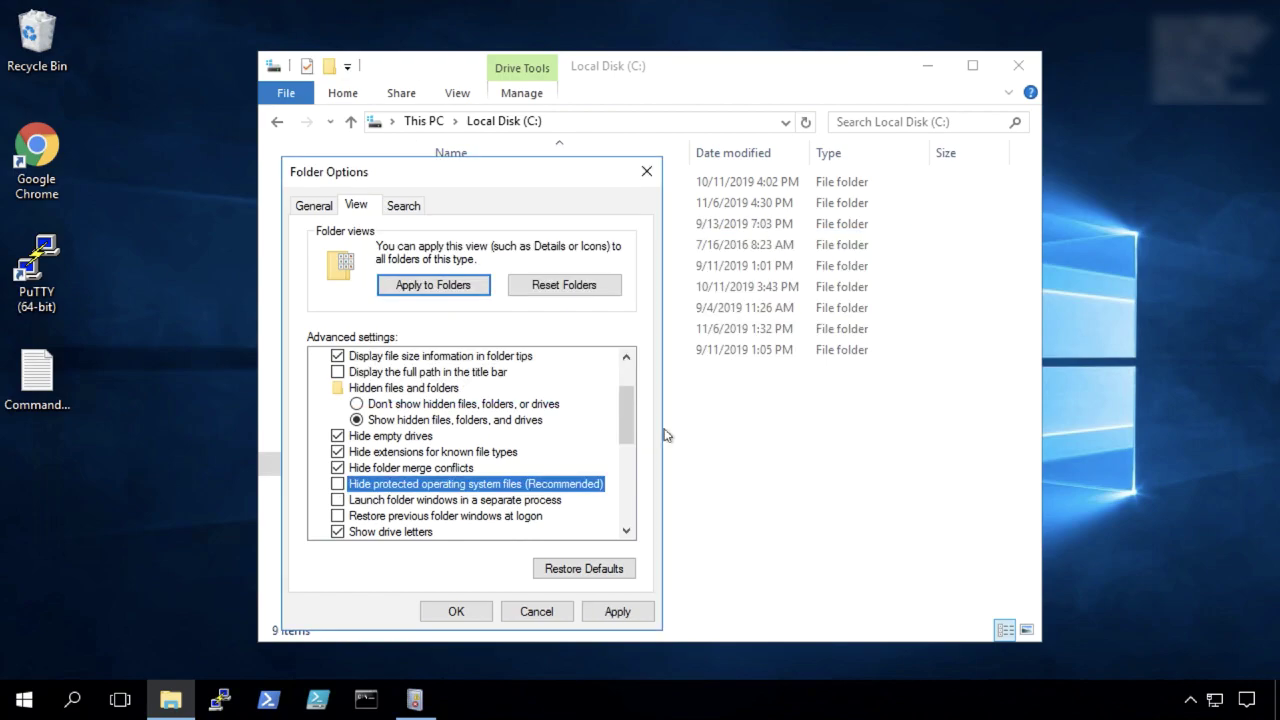
{"action": "left_click", "coordinate": [456, 612]}
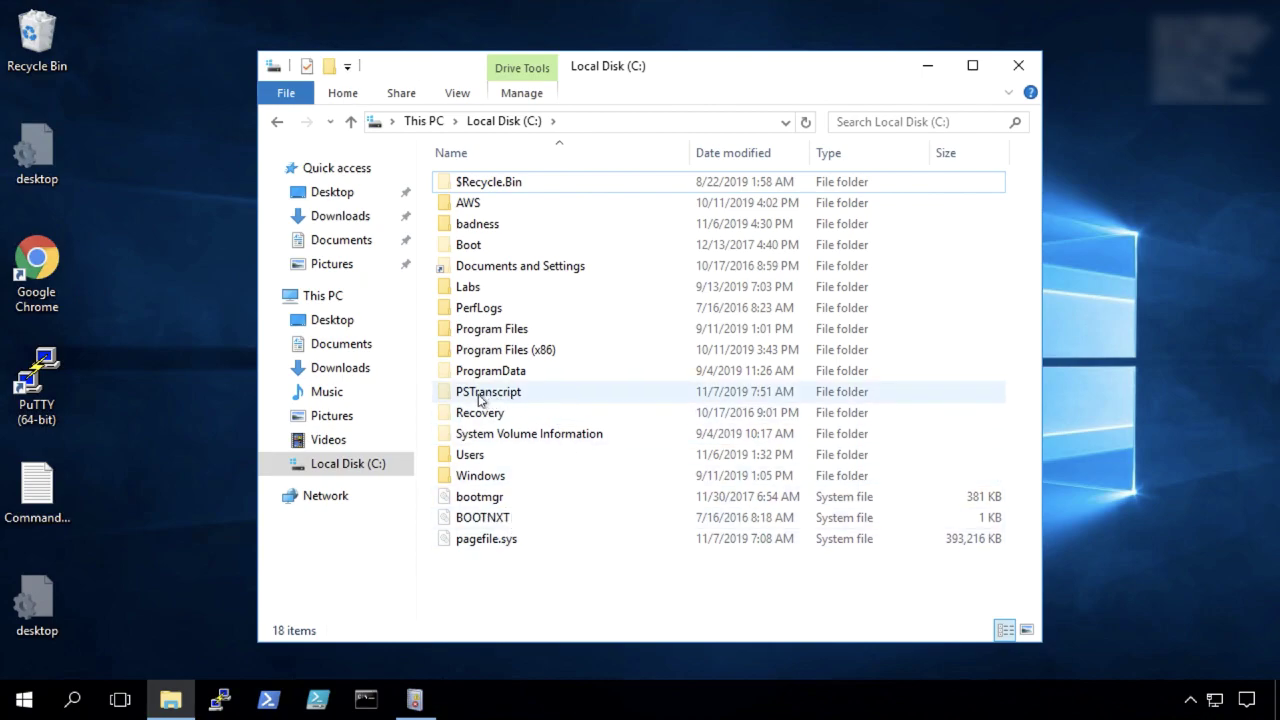
Step: Open the 20191107 folder inside PSTranscript on Local Disk (C:)
{"action": "mouse_move", "coordinate": [508, 398]}
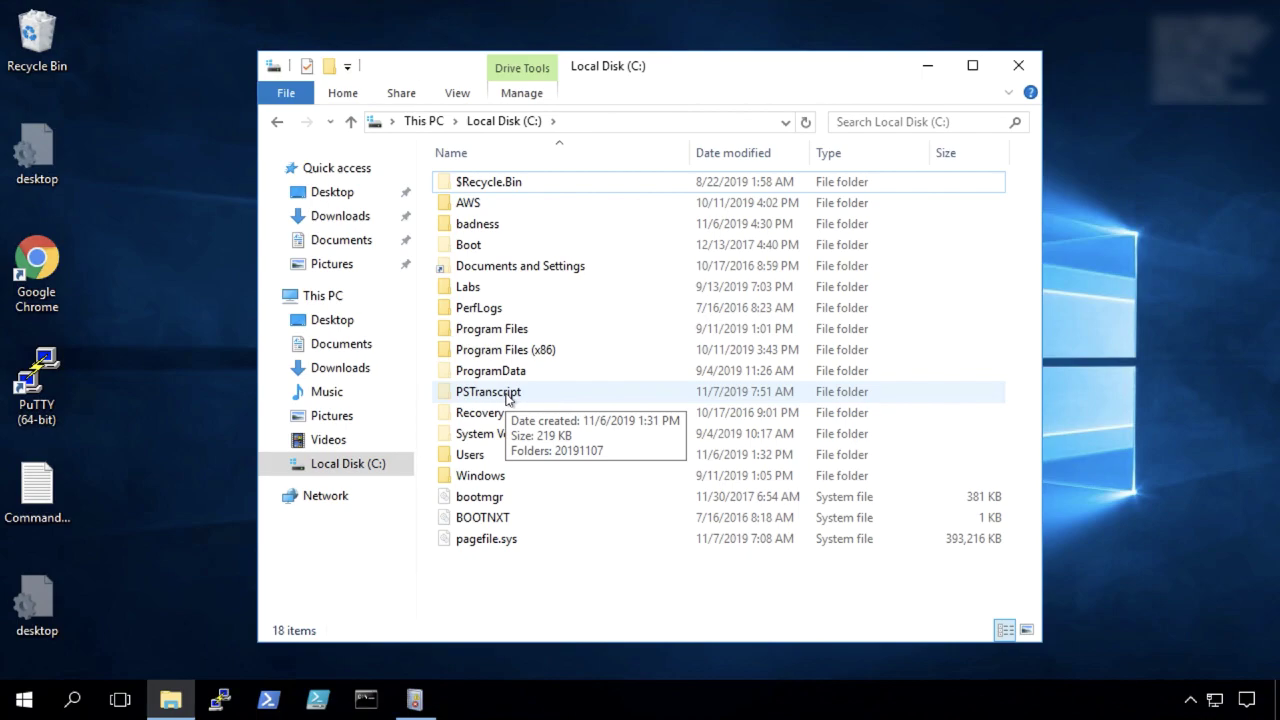
{"action": "double_click", "coordinate": [508, 395]}
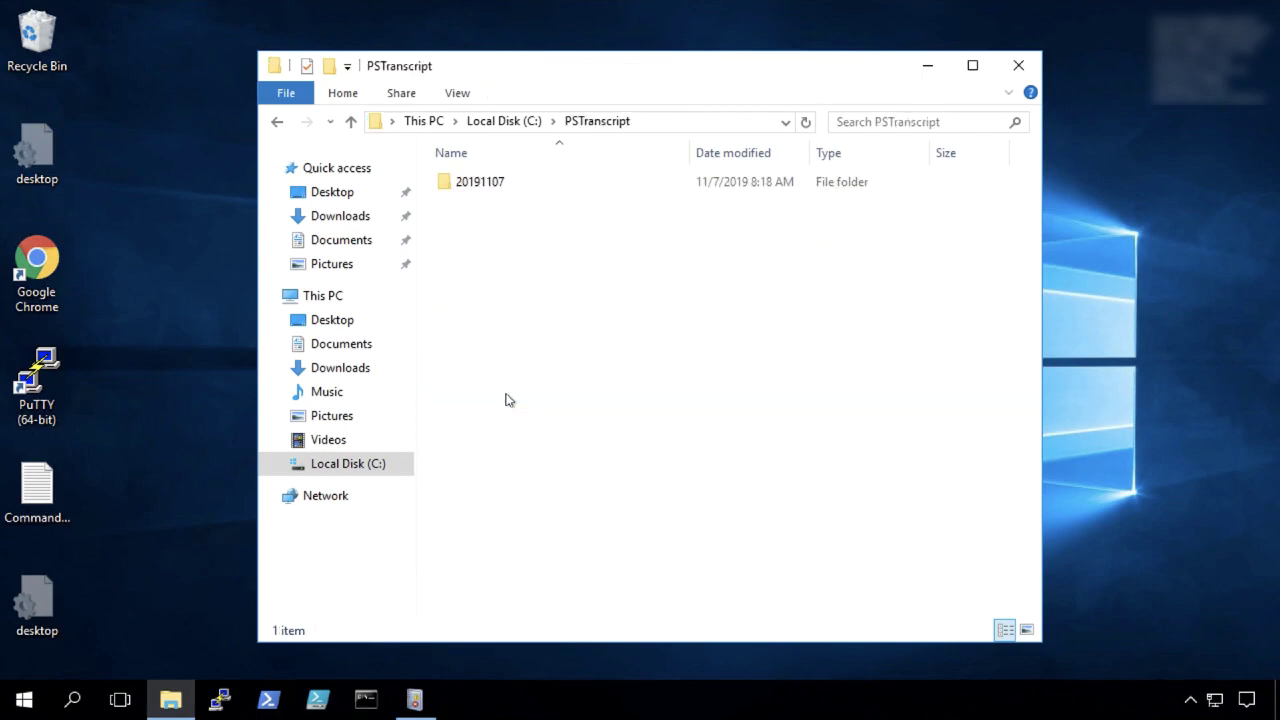
{"action": "double_click", "coordinate": [480, 182]}
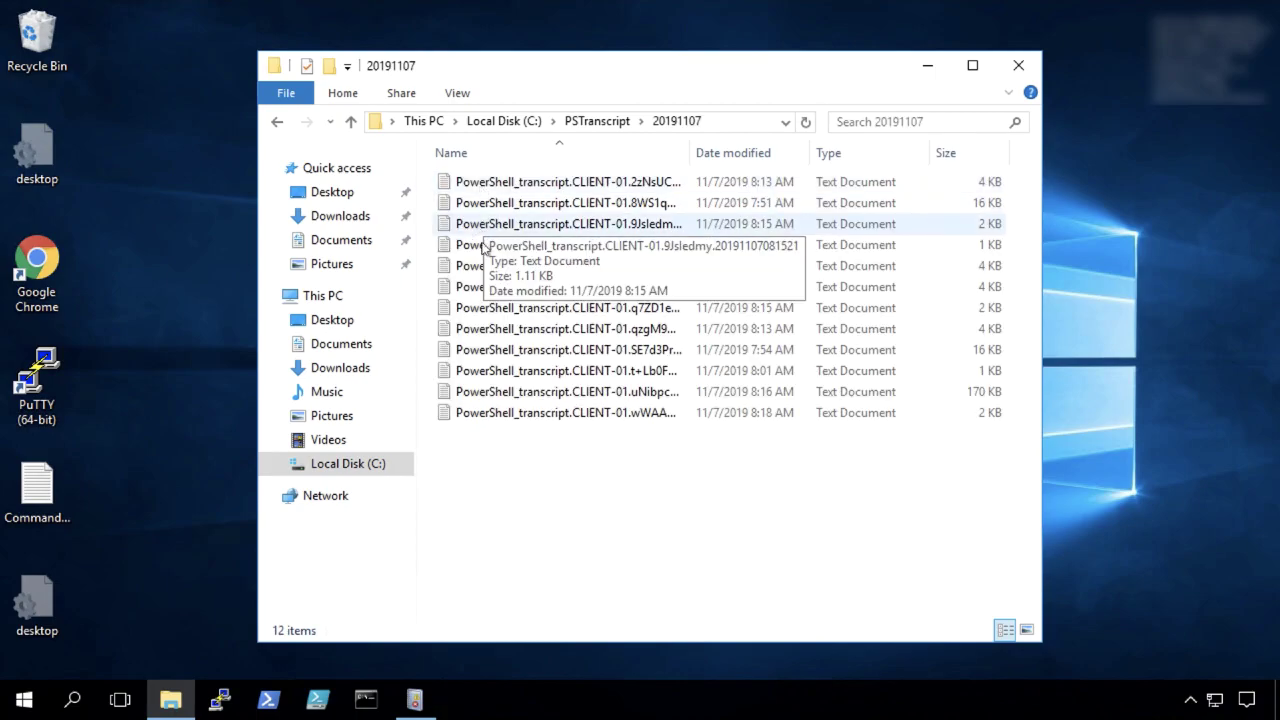
Step: Sort the transcripts by date modified and widen the window and name column to fit the full file names
{"action": "left_click", "coordinate": [733, 153]}
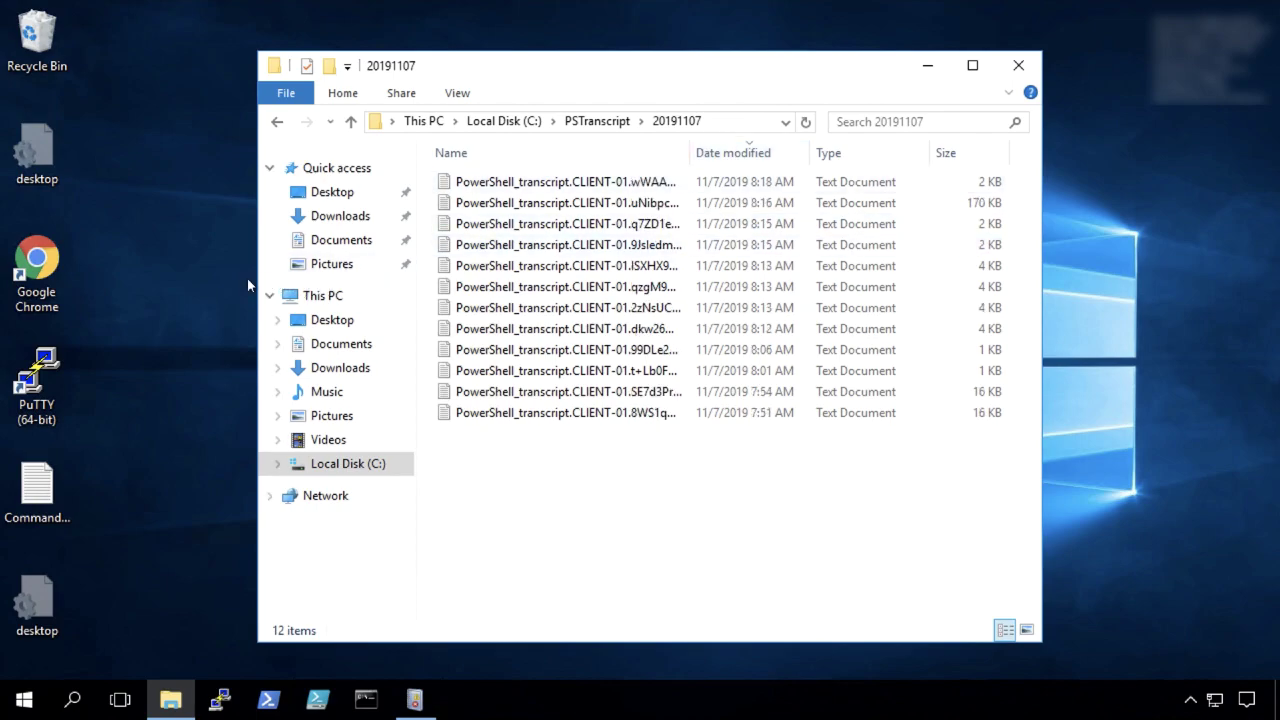
{"action": "left_click_drag", "start_coordinate": [256, 280], "coordinate": [149, 280]}
{"action": "left_click_drag", "start_coordinate": [590, 152], "coordinate": [684, 162]}
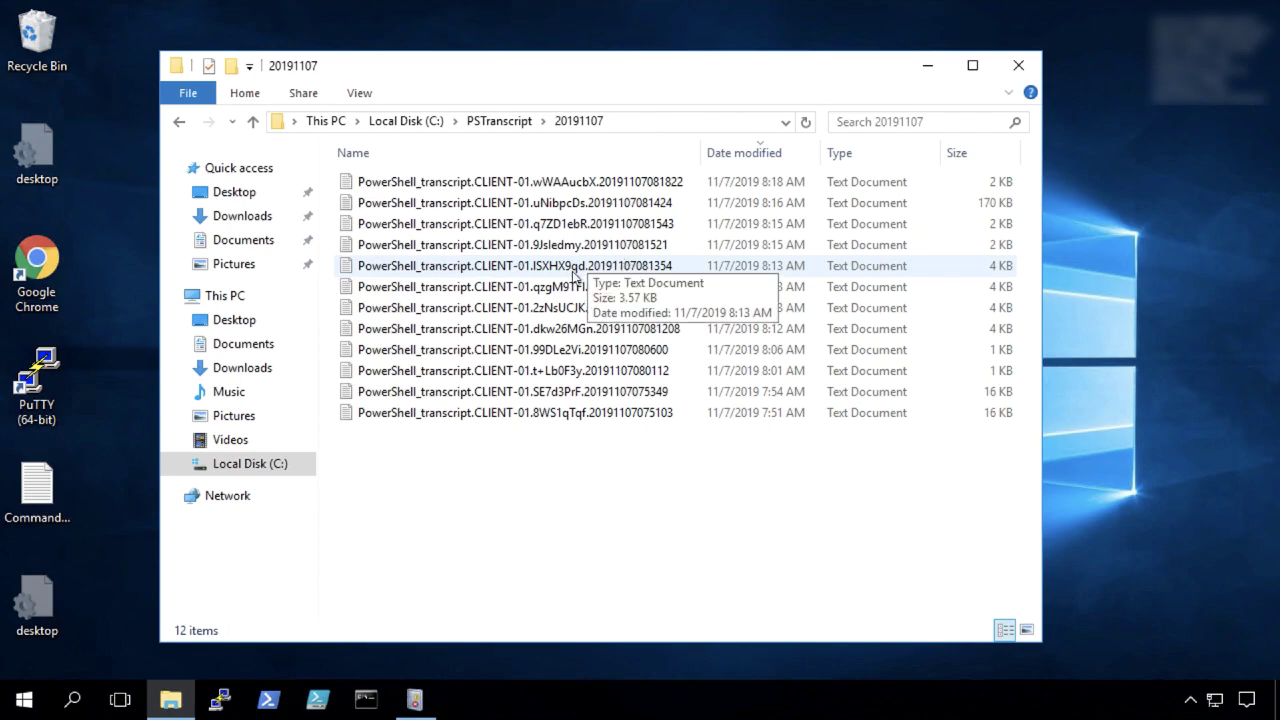
Step: Examine the RunAs user, process ID, whoami and get-process entries in transcript 8WS1qTqf.20191107075103, and close it
{"action": "double_click", "coordinate": [596, 413]}
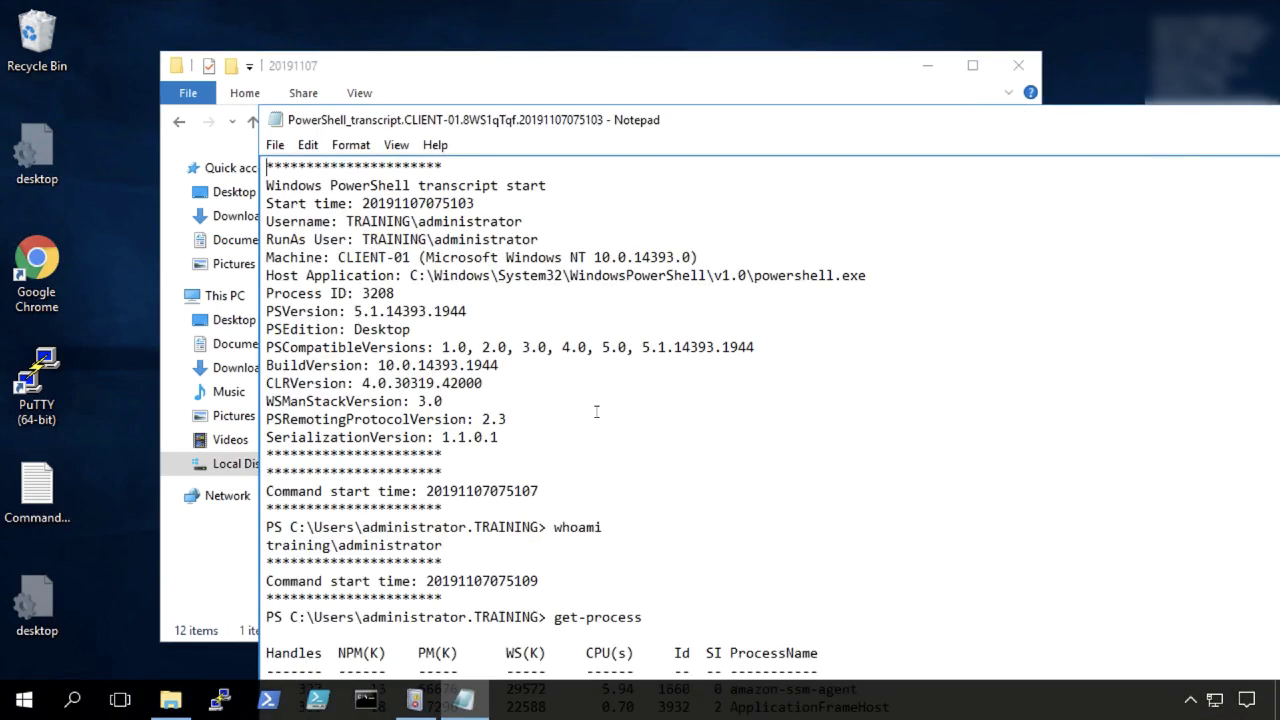
{"action": "left_click_drag", "start_coordinate": [544, 239], "coordinate": [265, 239]}
{"action": "left_click_drag", "start_coordinate": [398, 294], "coordinate": [258, 293]}
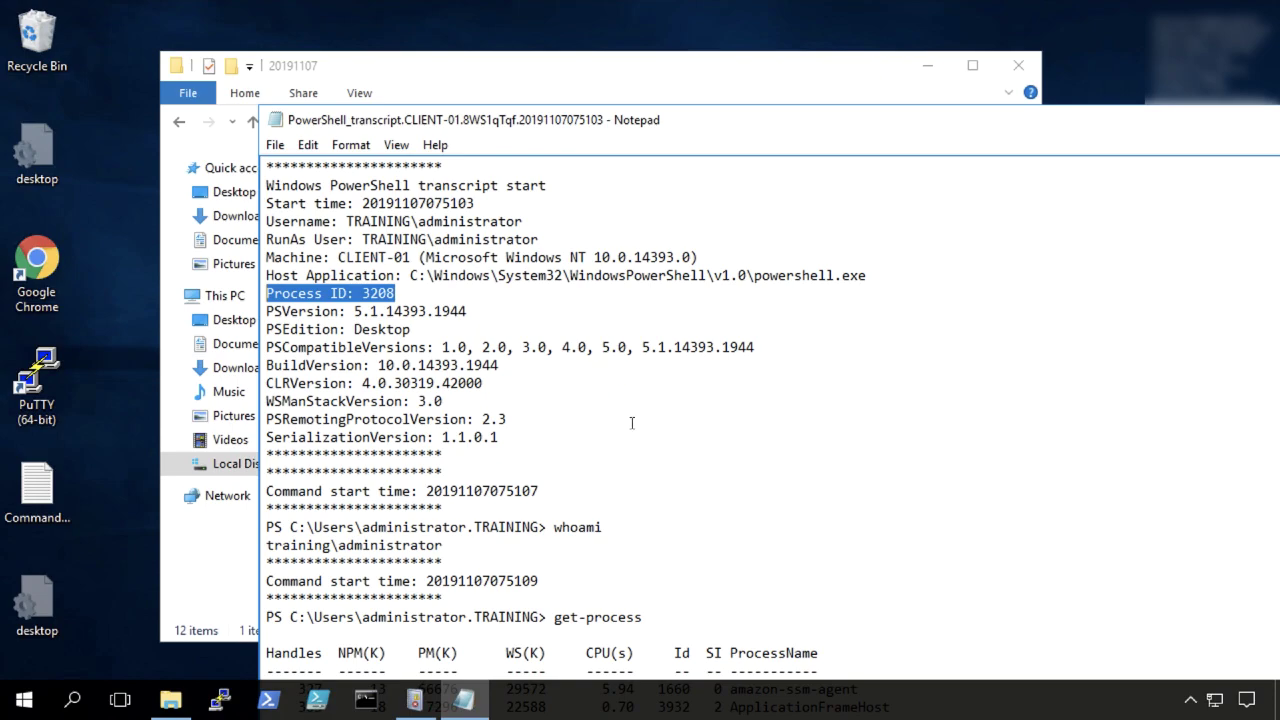
{"action": "scroll", "coordinate": [632, 423], "scroll_direction": "down", "scroll_amount": 3}
{"action": "double_click", "coordinate": [578, 366]}
{"action": "left_click", "coordinate": [585, 366]}
{"action": "left_click_drag", "start_coordinate": [443, 383], "coordinate": [266, 383]}
{"action": "left_click_drag", "start_coordinate": [651, 452], "coordinate": [547, 452]}
{"action": "scroll", "coordinate": [569, 385], "scroll_direction": "up", "scroll_amount": 3}
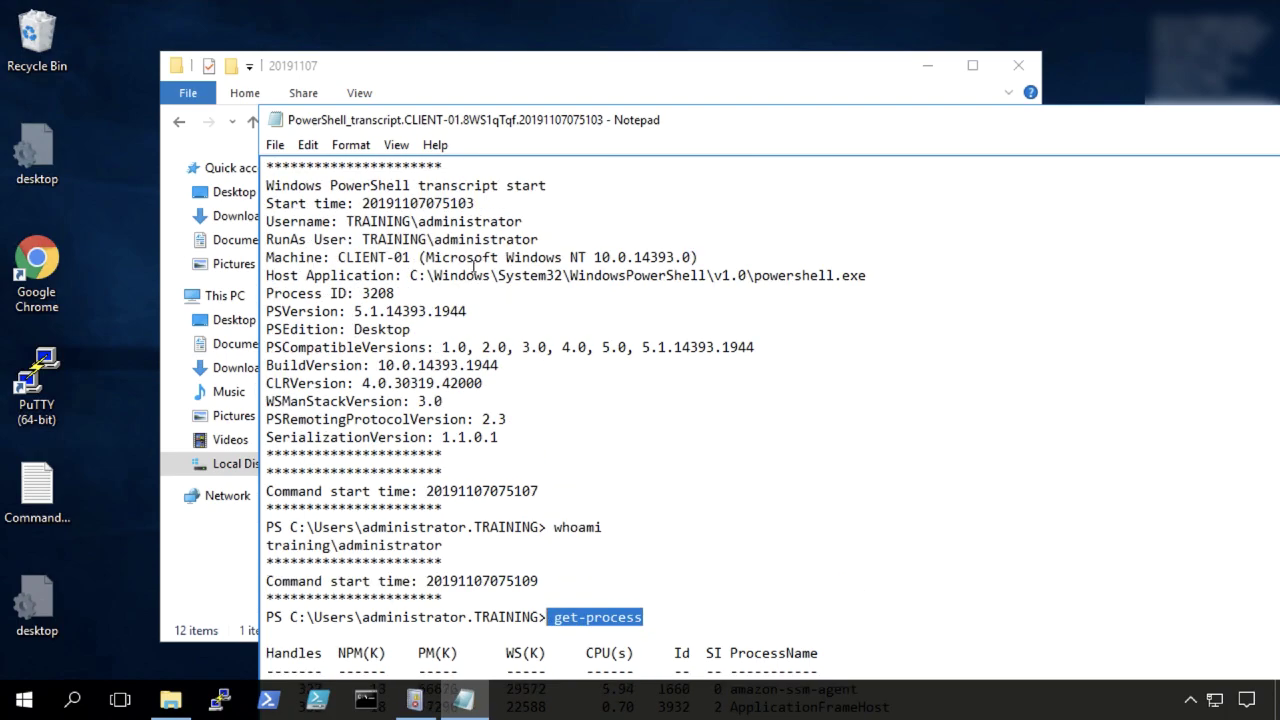
{"action": "key", "text": "alt+F4"}
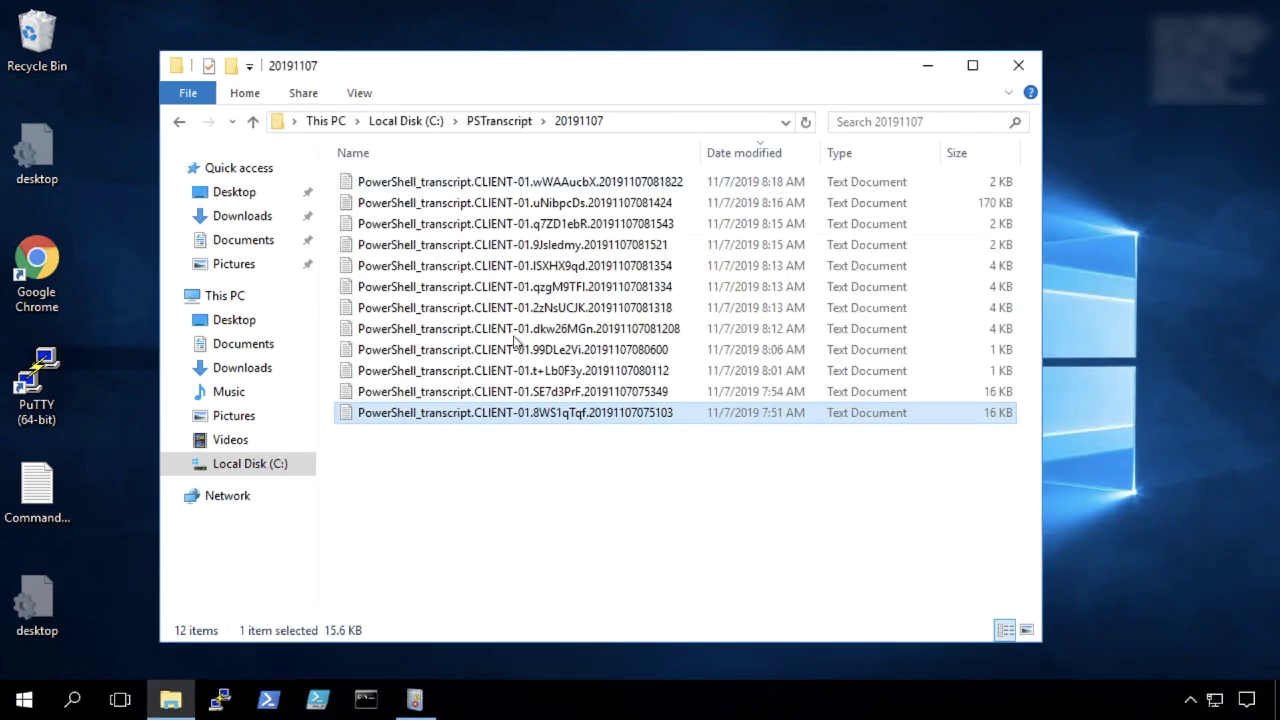
Step: Examine the RunAs user, process ID, command start time and recorded commands in transcript SE7d3PrF.20191107075349, and close it
{"action": "double_click", "coordinate": [533, 392]}
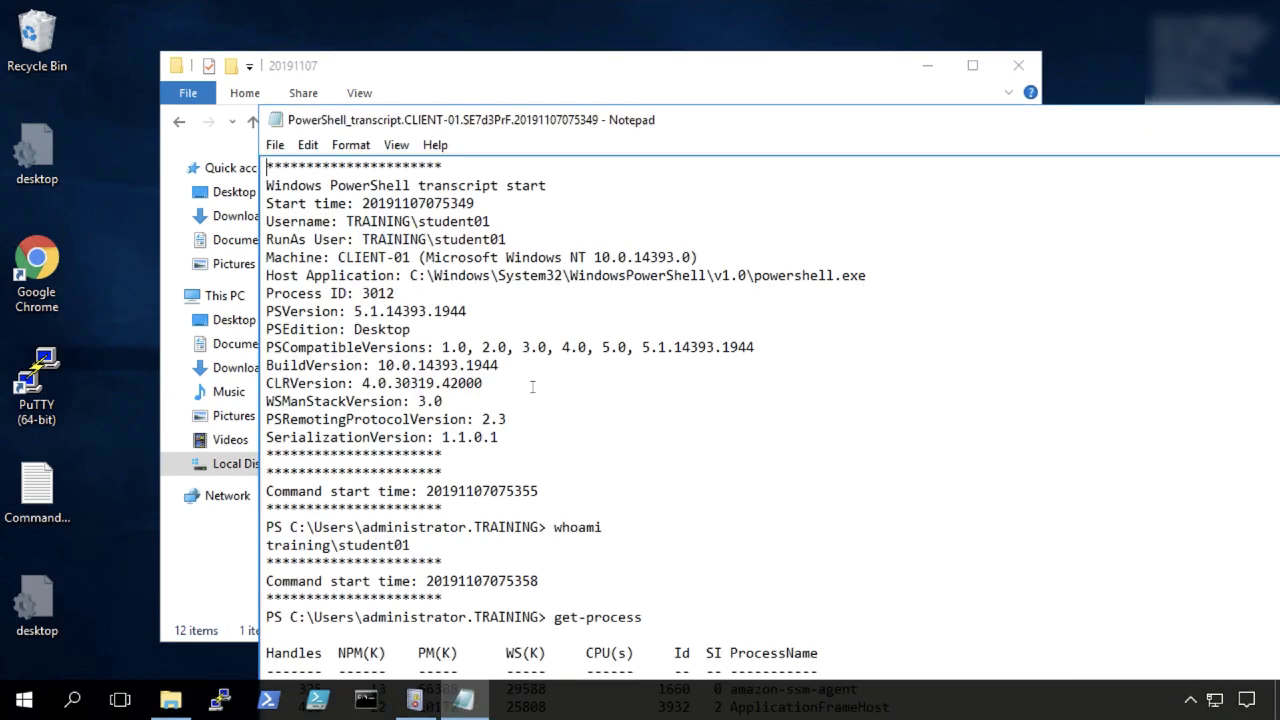
{"action": "left_click_drag", "start_coordinate": [514, 240], "coordinate": [343, 243]}
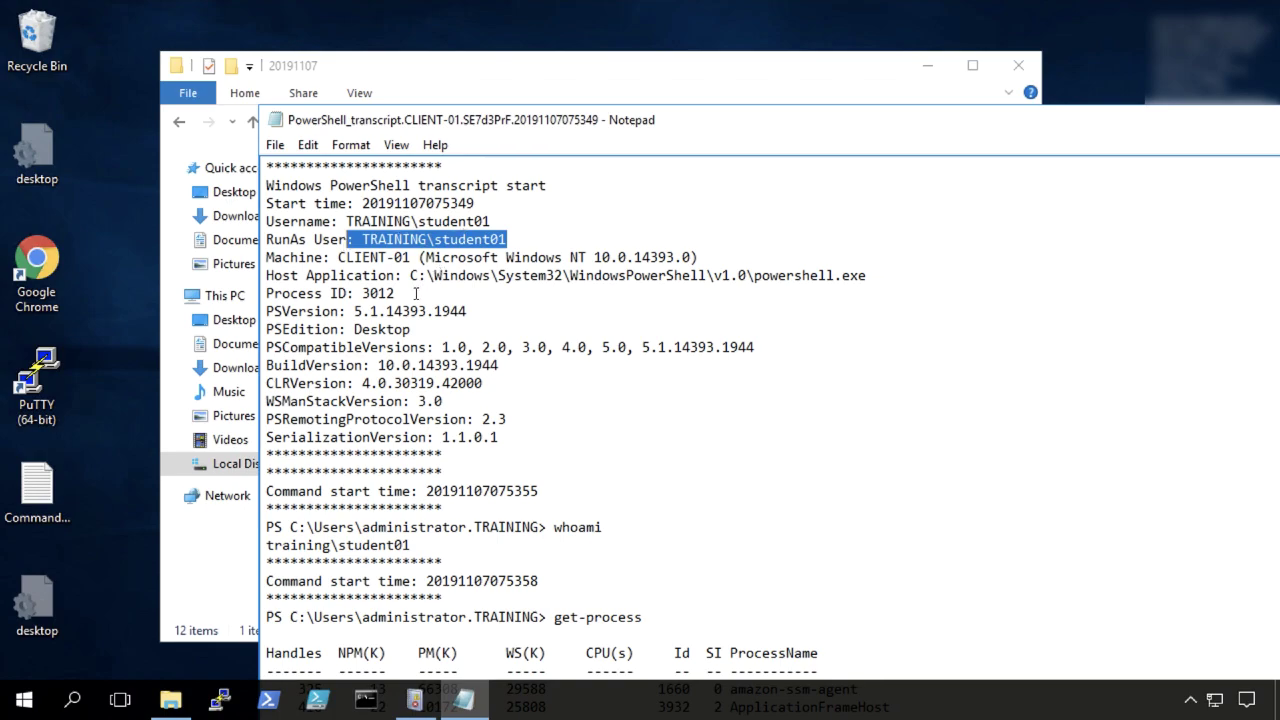
{"action": "left_click_drag", "start_coordinate": [396, 293], "coordinate": [274, 293]}
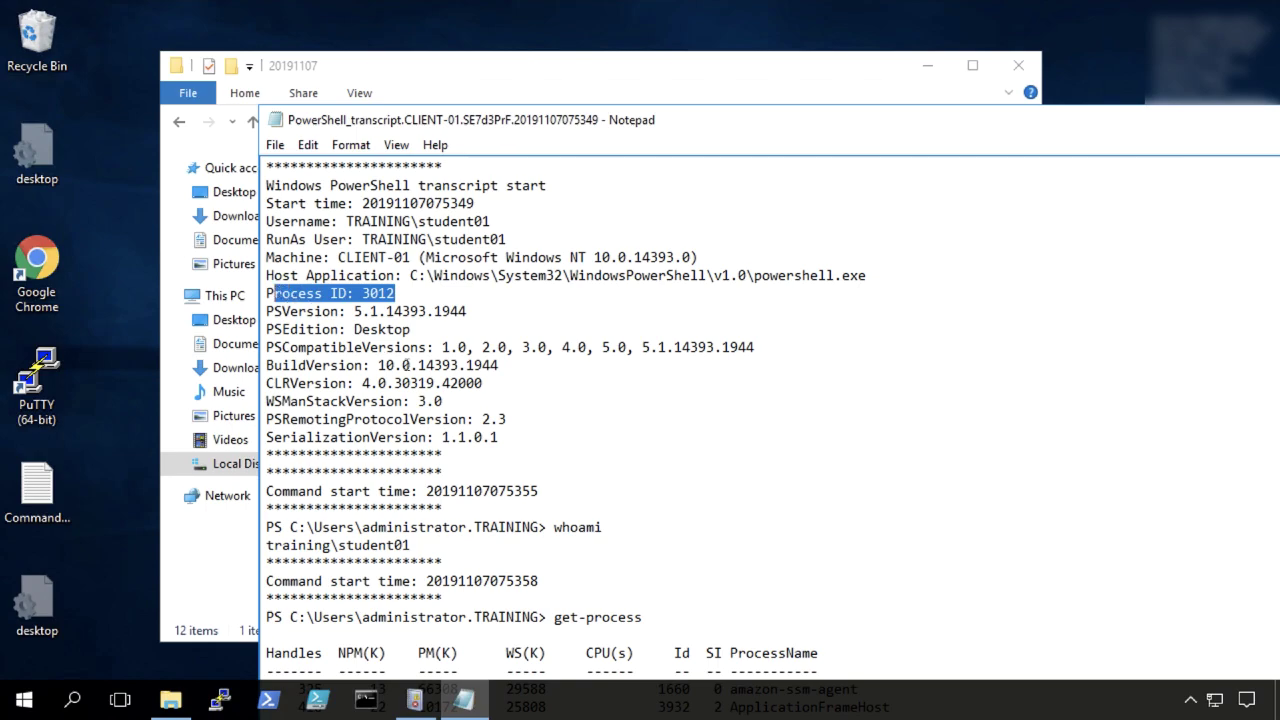
{"action": "double_click", "coordinate": [515, 491]}
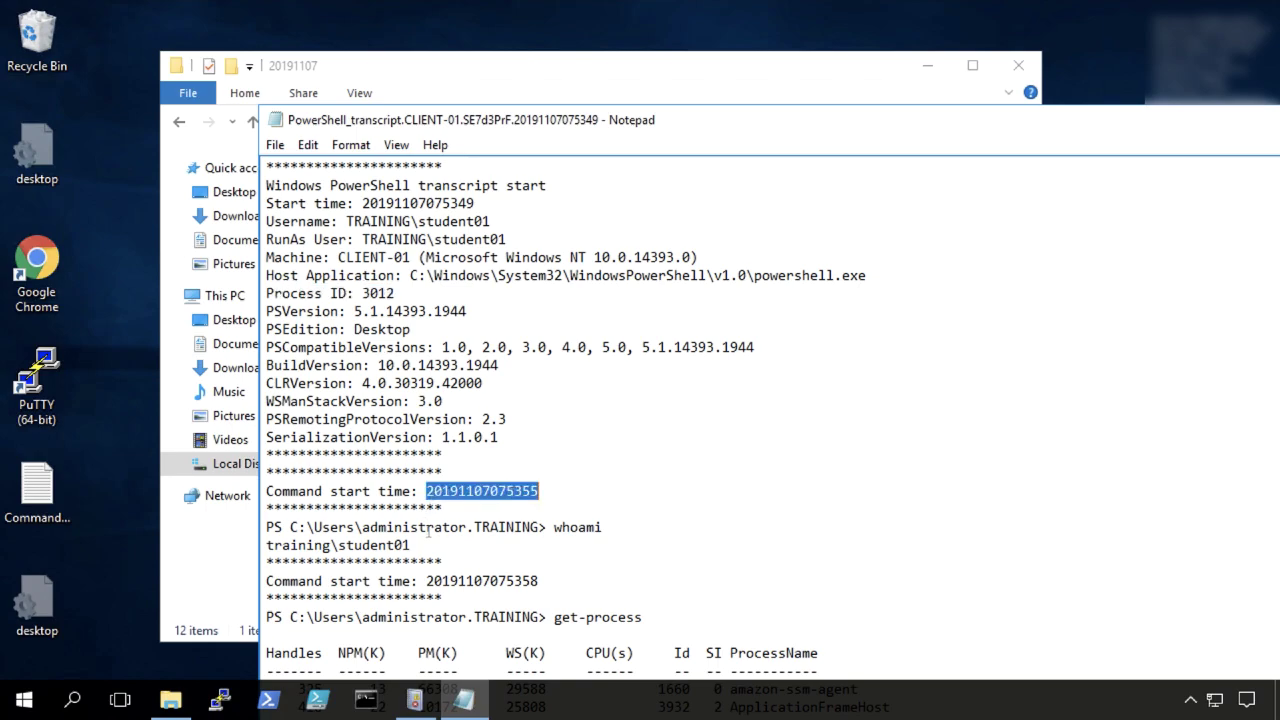
{"action": "double_click", "coordinate": [572, 529]}
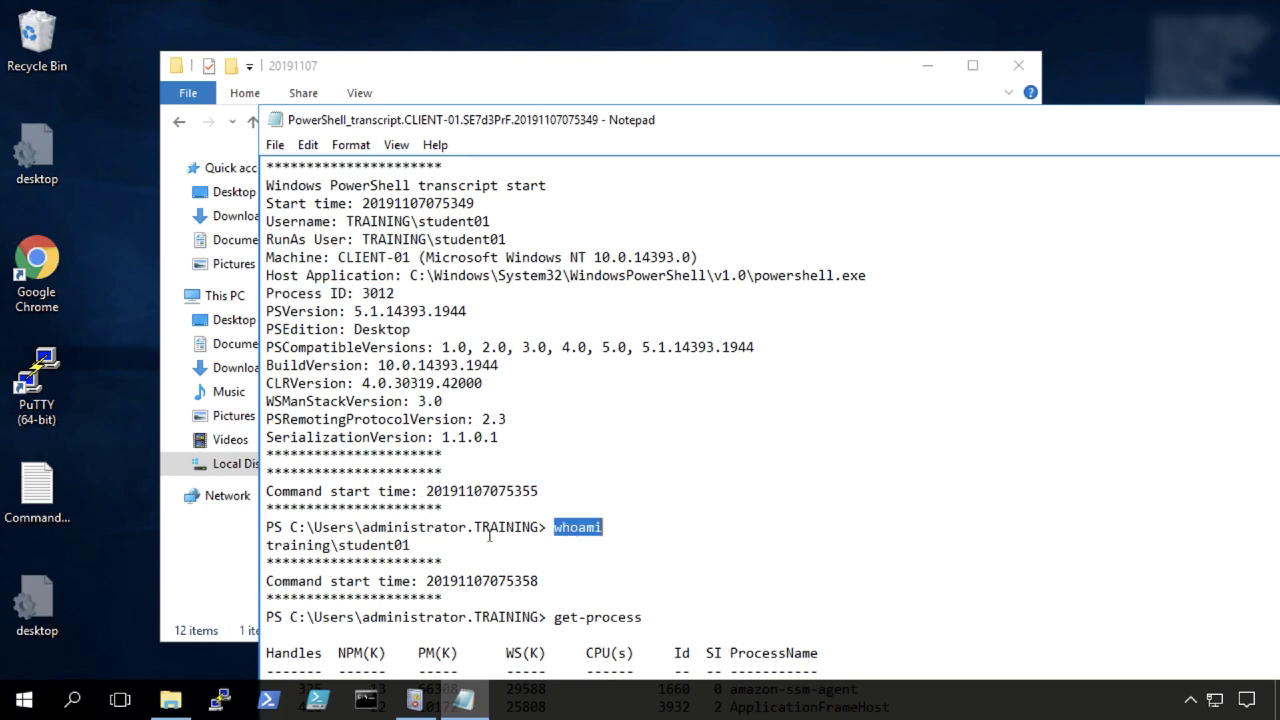
{"action": "left_click_drag", "start_coordinate": [423, 545], "coordinate": [280, 545]}
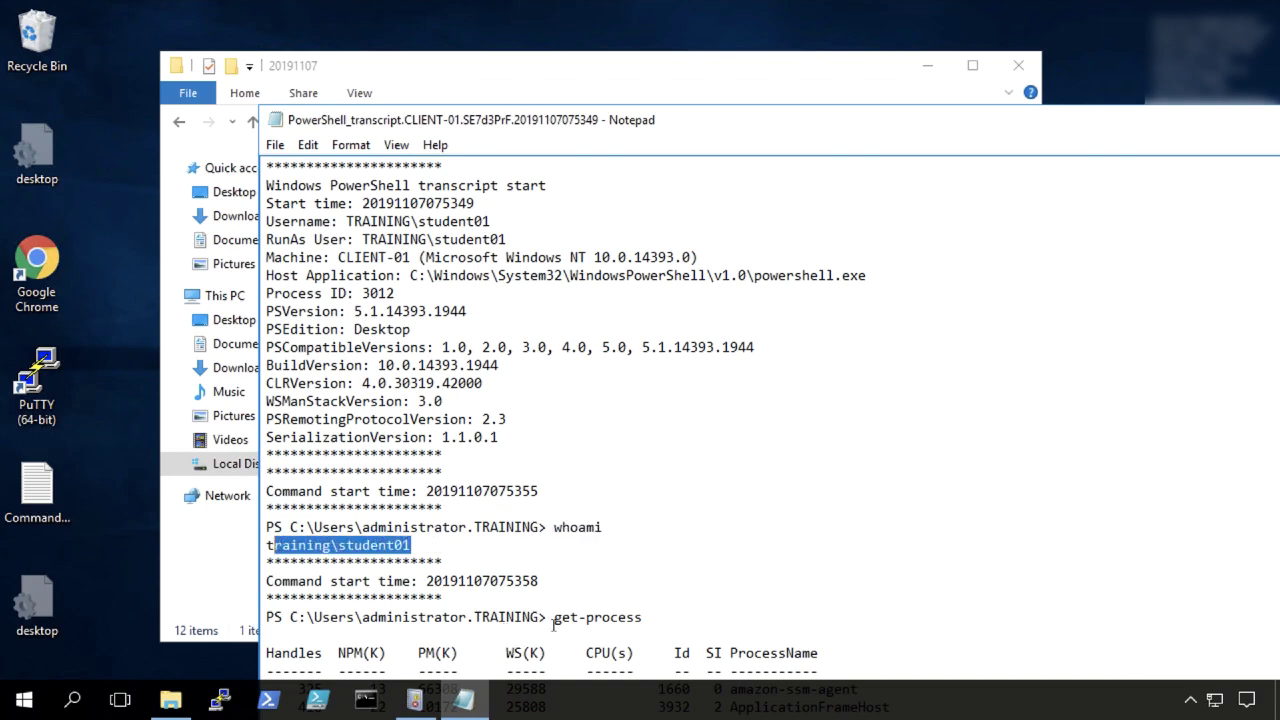
{"action": "left_click_drag", "start_coordinate": [553, 617], "coordinate": [643, 617]}
{"action": "scroll", "coordinate": [690, 555], "scroll_direction": "down", "scroll_amount": 11}
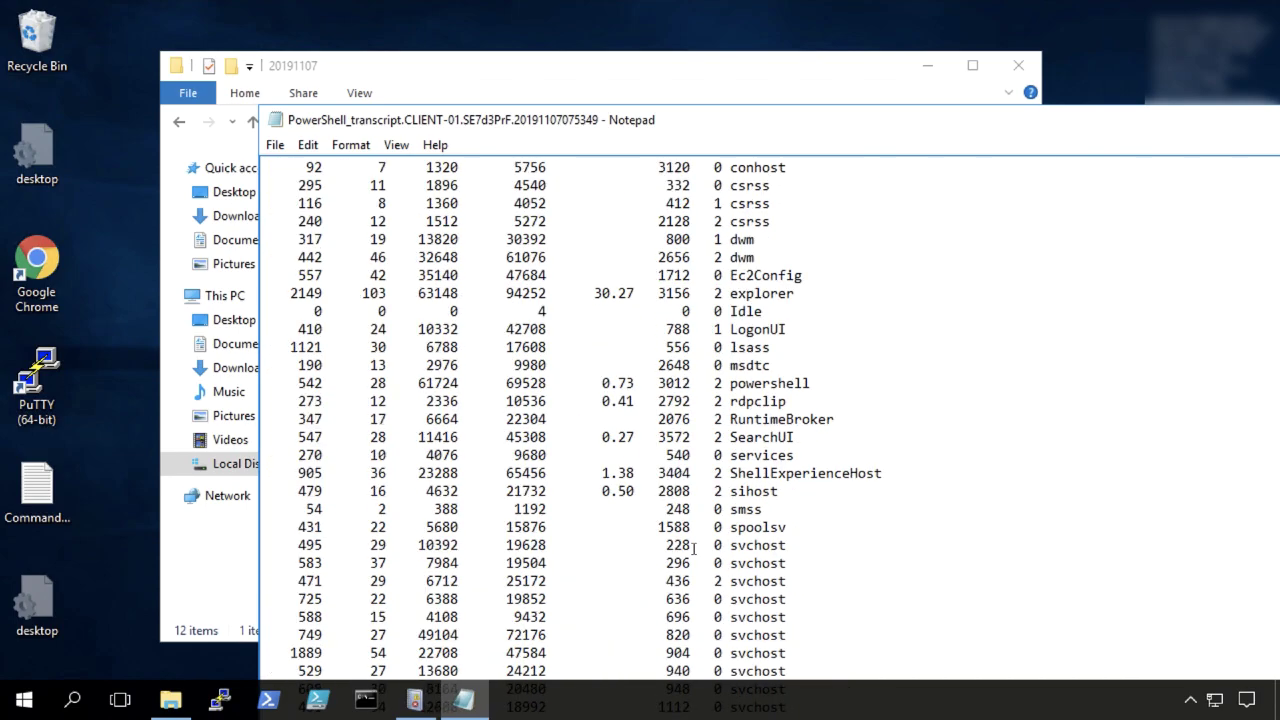
{"action": "scroll", "coordinate": [693, 548], "scroll_direction": "up", "scroll_amount": 11}
{"action": "left_click", "coordinate": [279, 121]}
{"action": "left_click", "coordinate": [279, 121]}
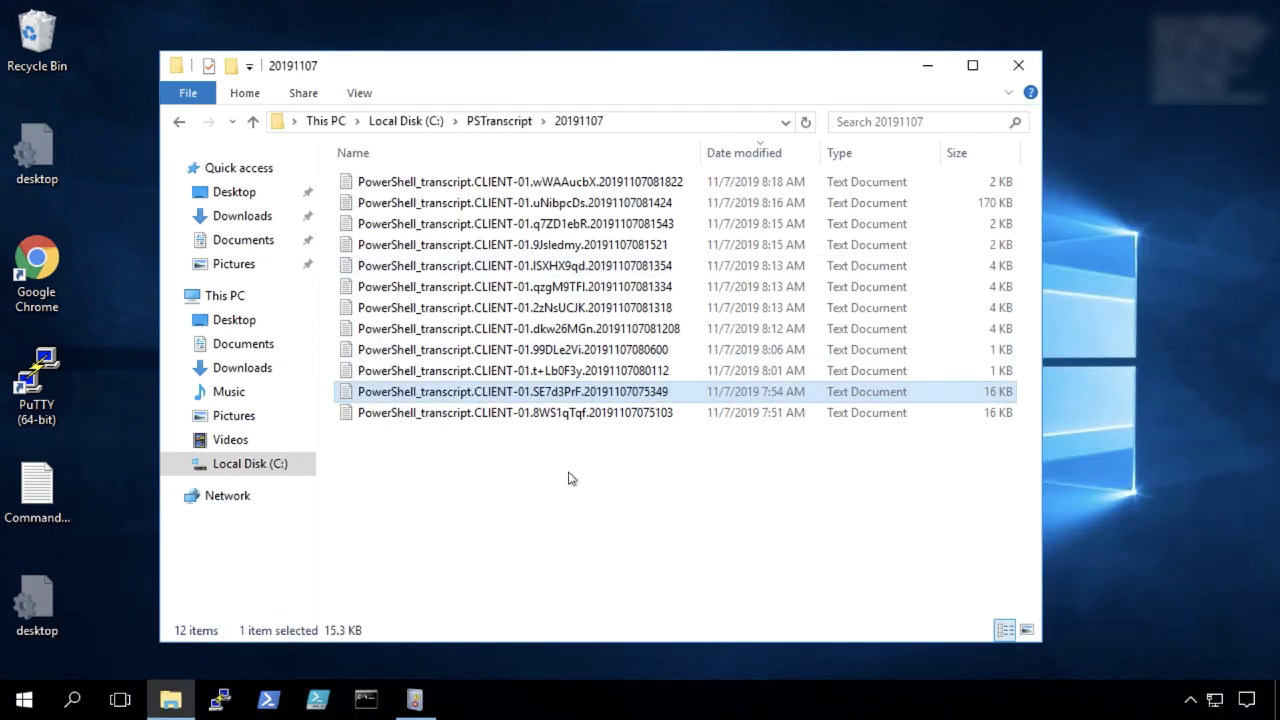
Step: Open transcript wWAAucbX.20191107081822 in a maximized window and examine its RunAs user and encoded host application line
{"action": "double_click", "coordinate": [615, 185]}
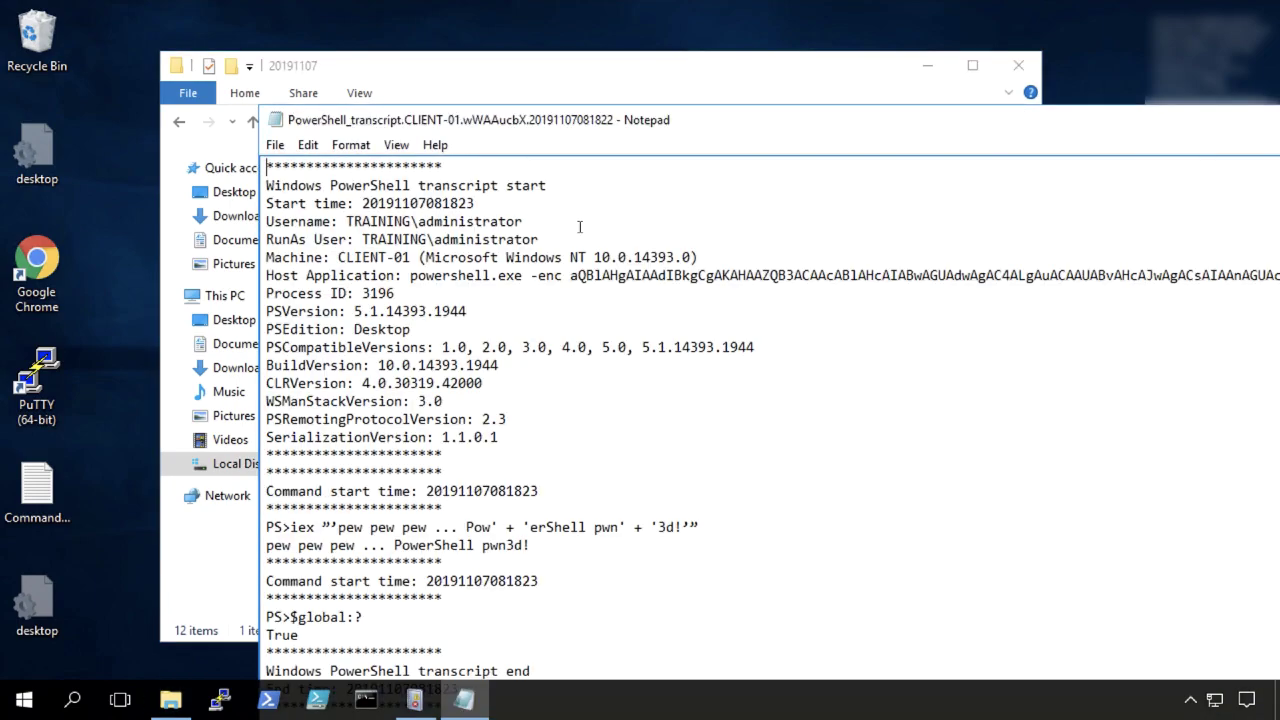
{"action": "double_click", "coordinate": [566, 120]}
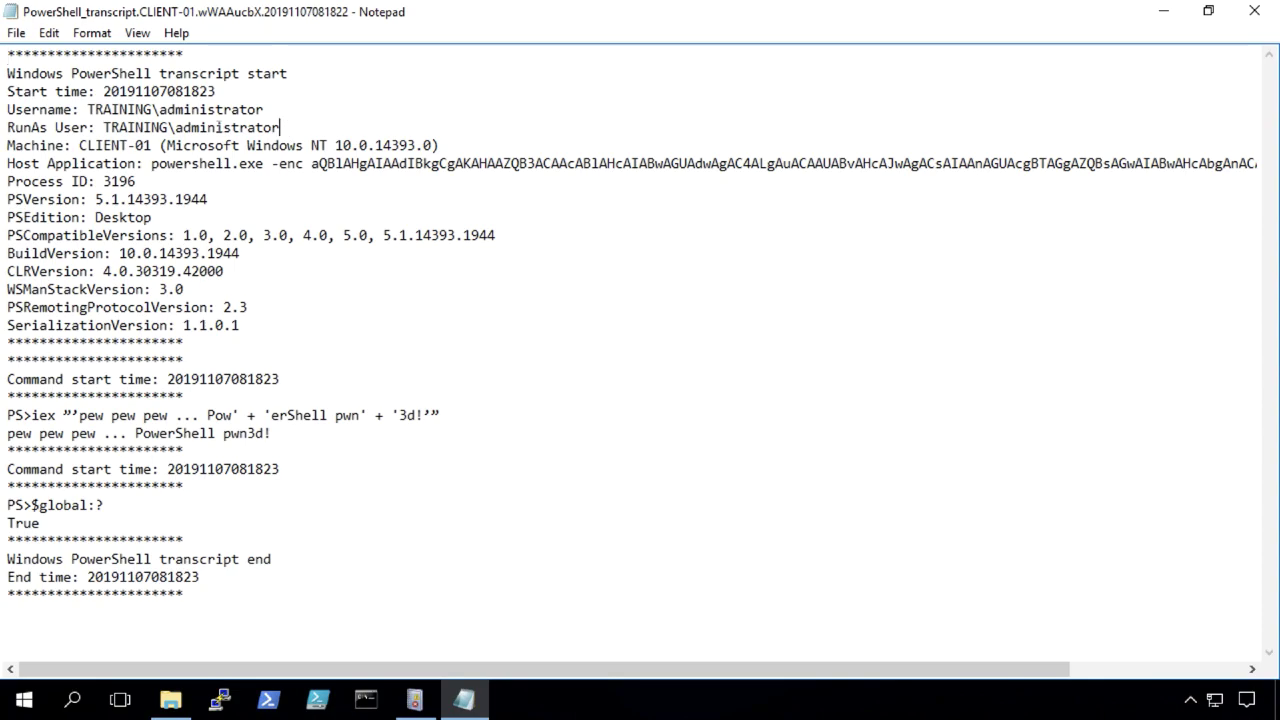
{"action": "left_click_drag", "start_coordinate": [282, 127], "coordinate": [101, 127]}
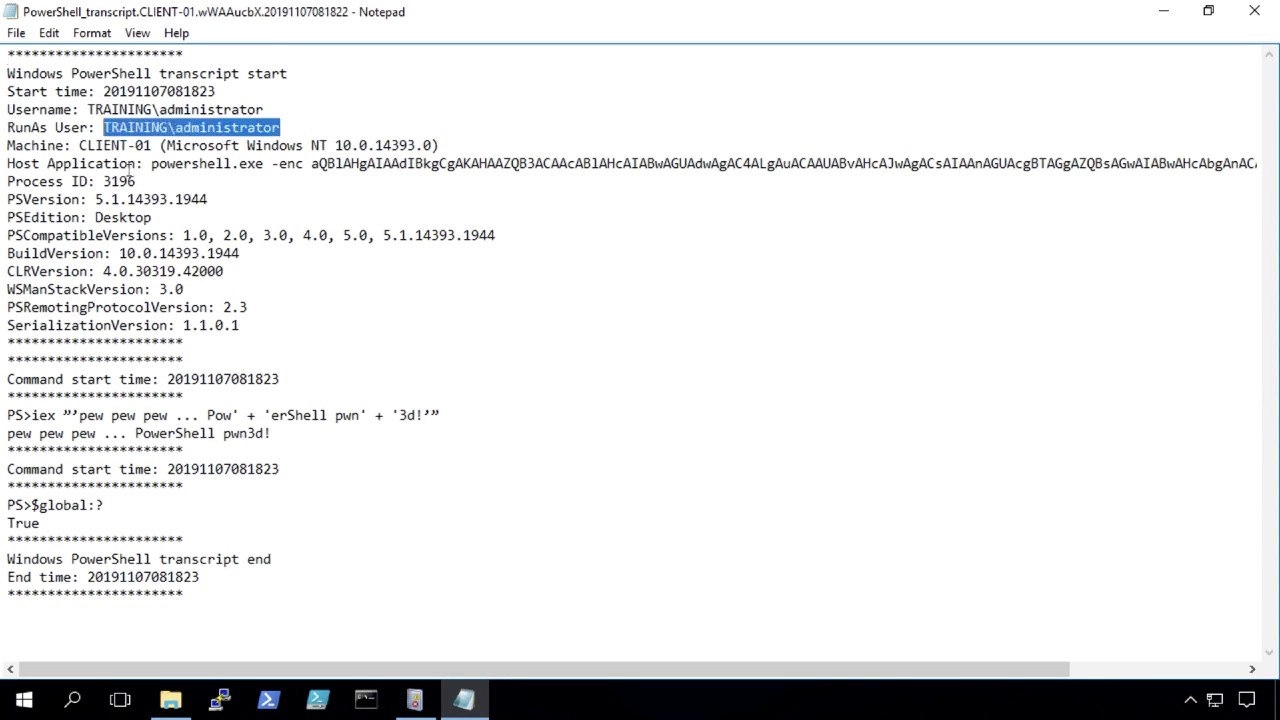
{"action": "left_click_drag", "start_coordinate": [8, 163], "coordinate": [8, 181]}
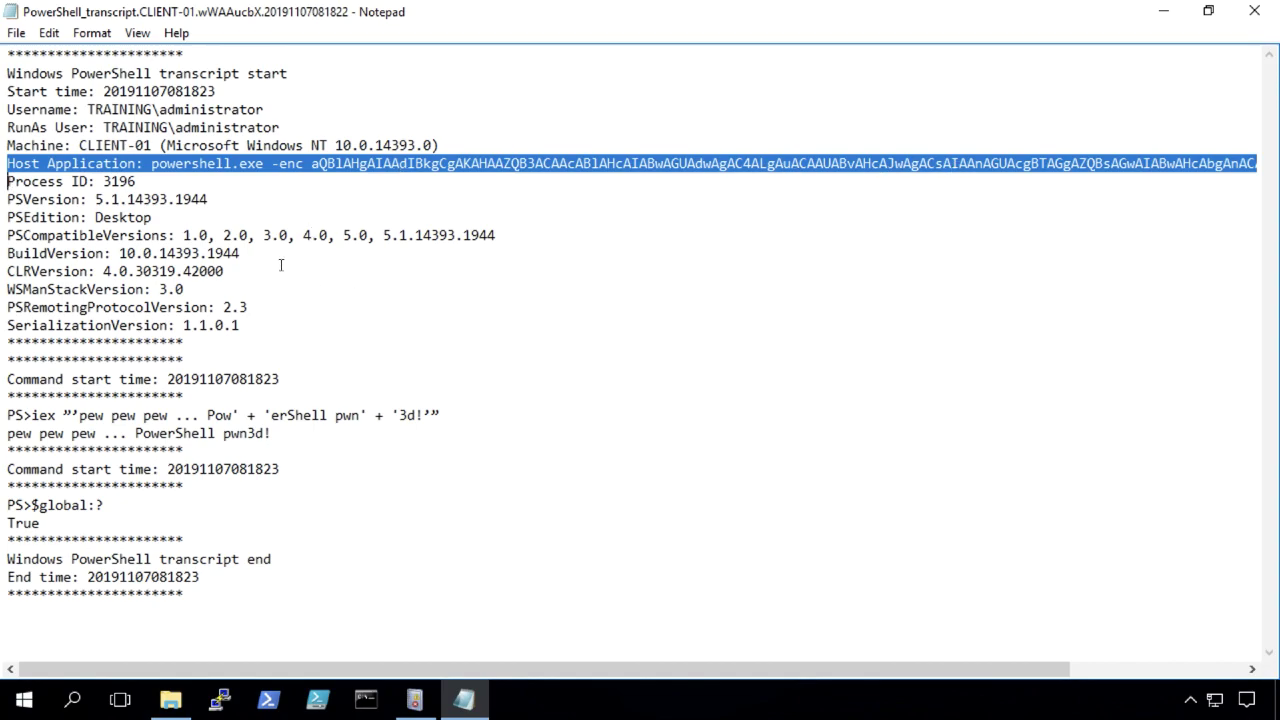
Step: Compare the transcript's recorded iex command and its output with the encoded host application string, and close the transcript
{"action": "double_click", "coordinate": [240, 379]}
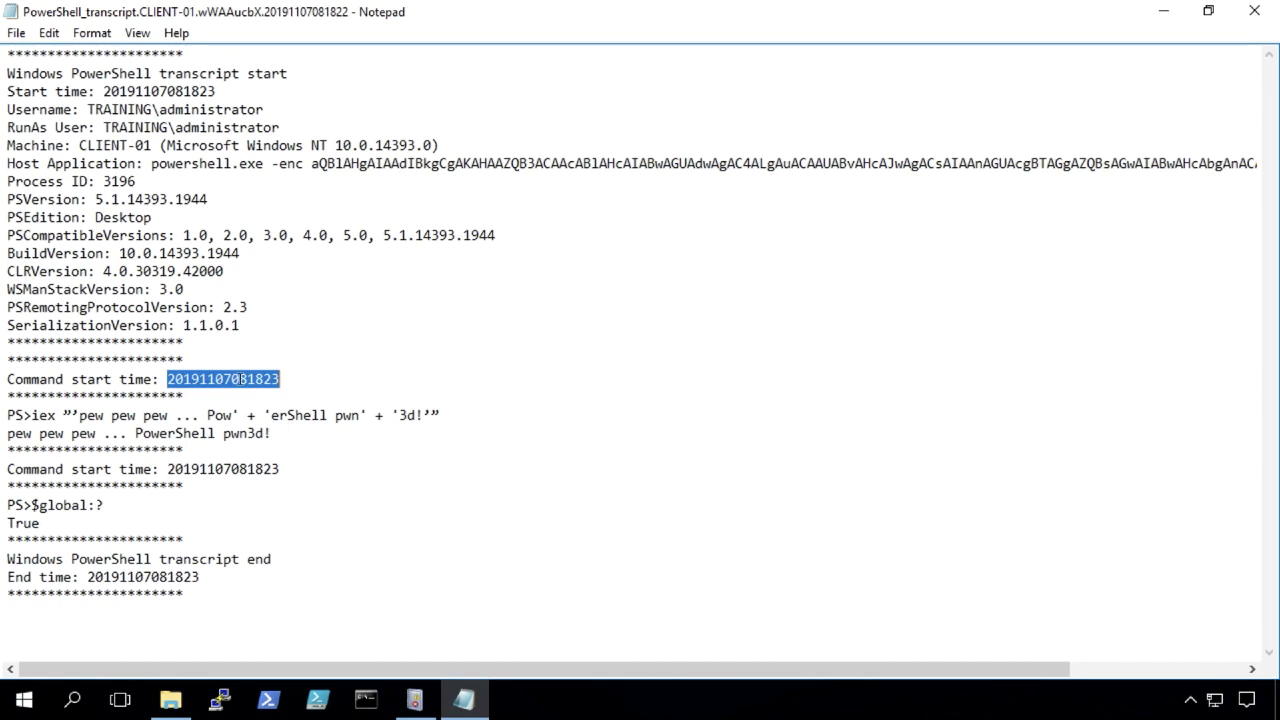
{"action": "left_click_drag", "start_coordinate": [452, 414], "coordinate": [32, 420]}
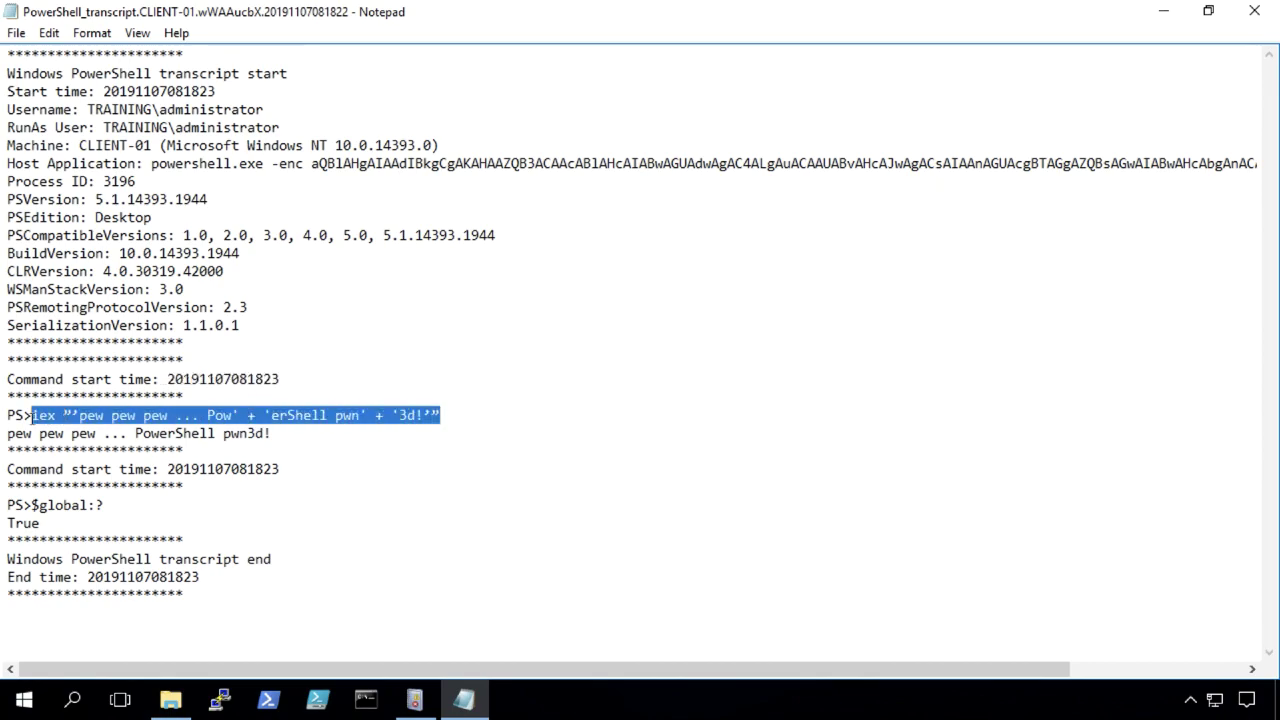
{"action": "left_click", "coordinate": [111, 416]}
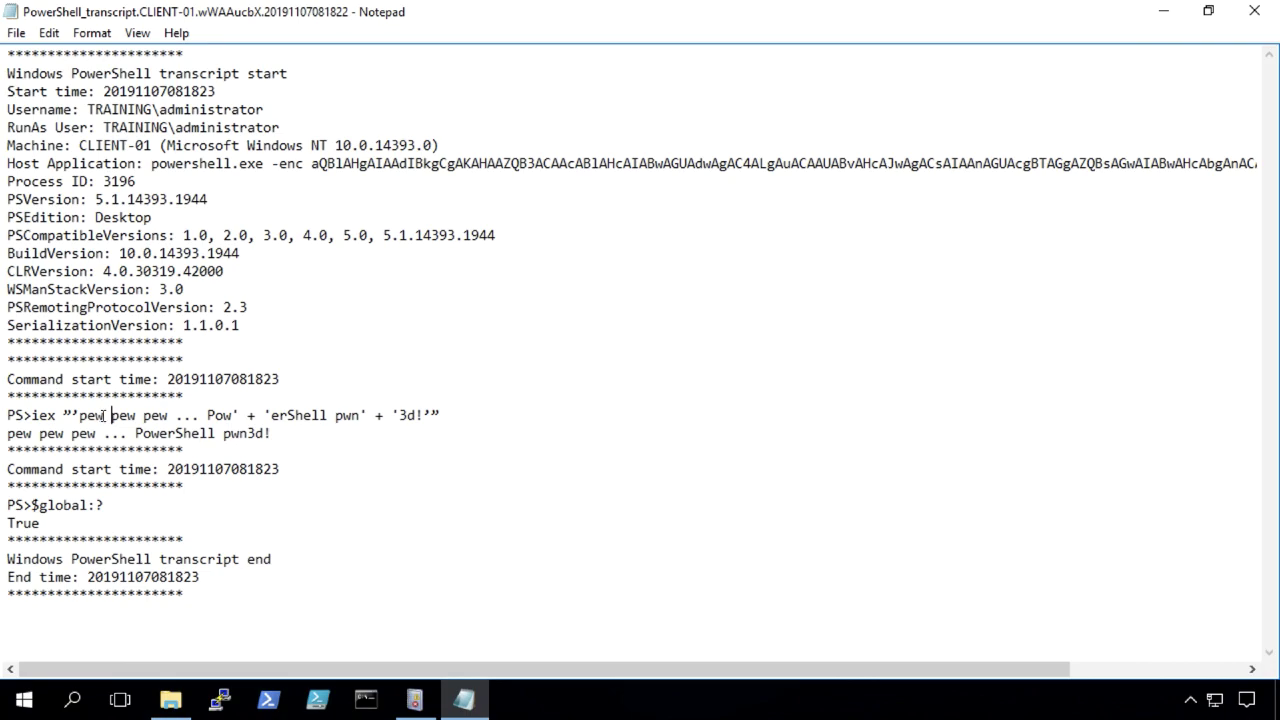
{"action": "left_click_drag", "start_coordinate": [275, 433], "coordinate": [10, 440]}
{"action": "double_click", "coordinate": [360, 163]}
{"action": "left_click", "coordinate": [400, 431]}
{"action": "left_click_drag", "start_coordinate": [443, 413], "coordinate": [33, 418]}
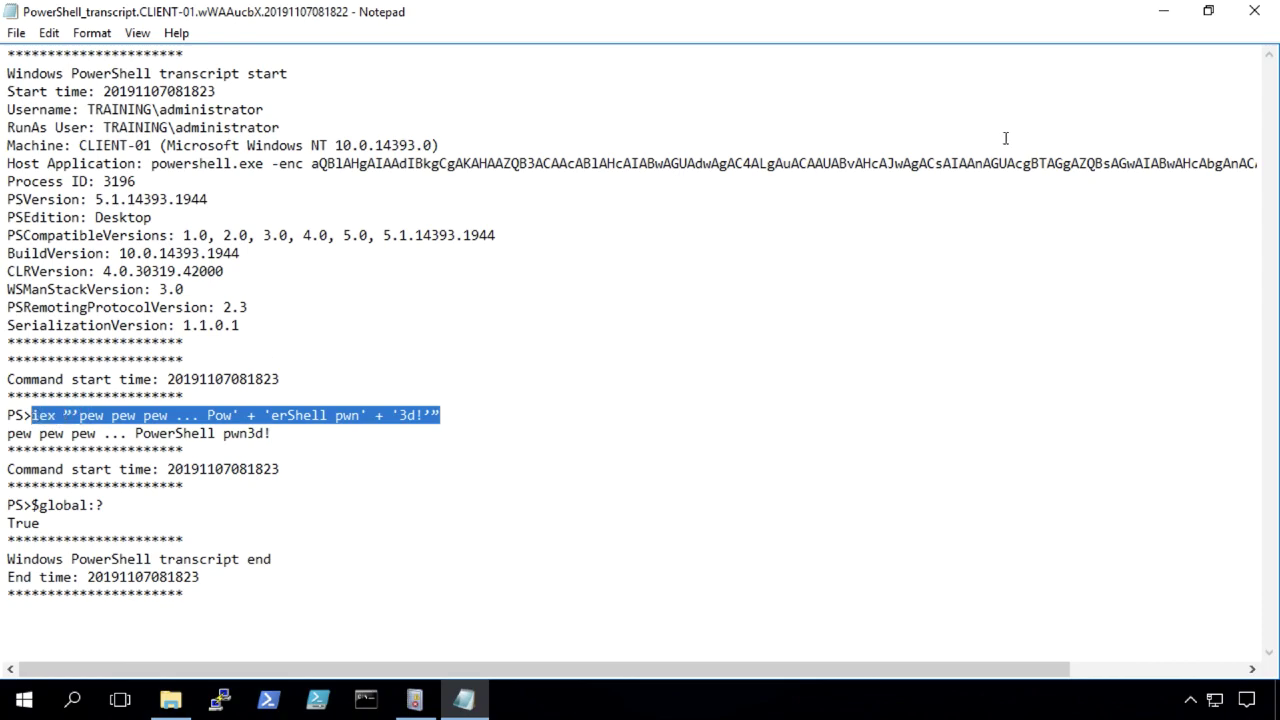
{"action": "left_click", "coordinate": [1254, 11]}
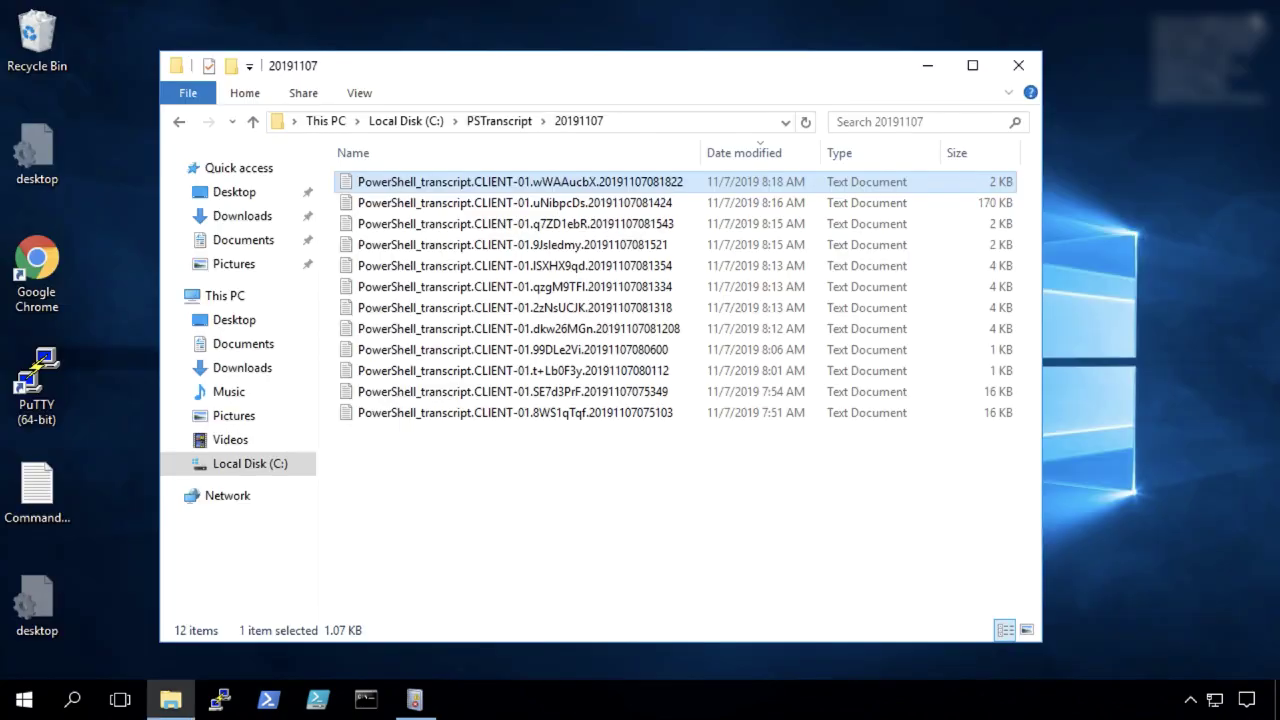
Step: Close File Explorer, switch to Event Viewer and refresh the PowerShell Operational log
{"action": "left_click", "coordinate": [1010, 74]}
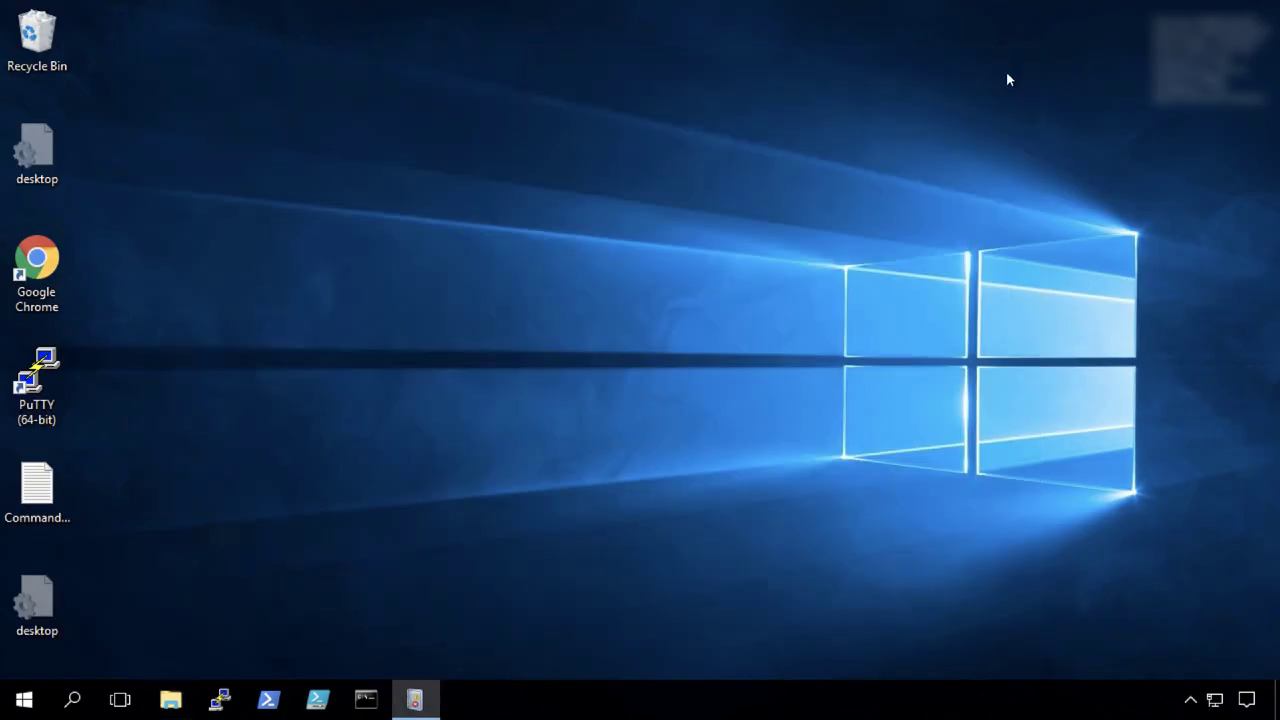
{"action": "left_click", "coordinate": [418, 703]}
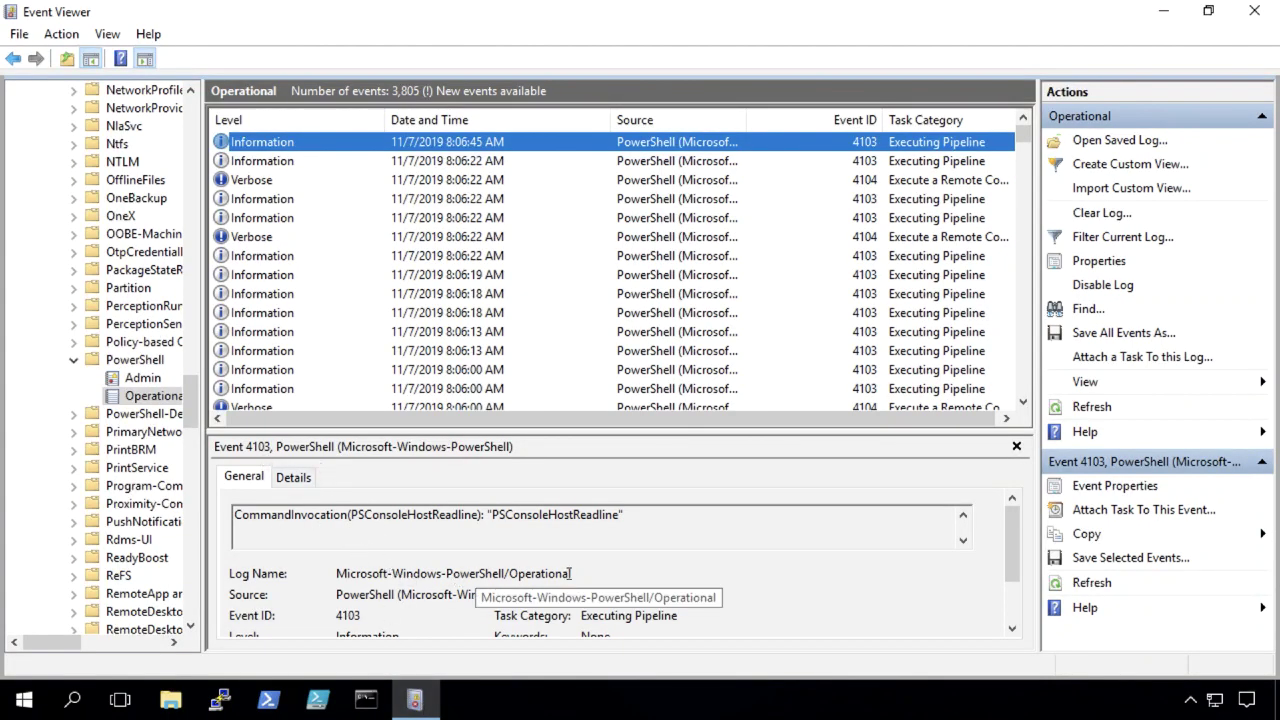
{"action": "left_click_drag", "start_coordinate": [554, 574], "coordinate": [330, 583]}
{"action": "key", "text": "F5"}
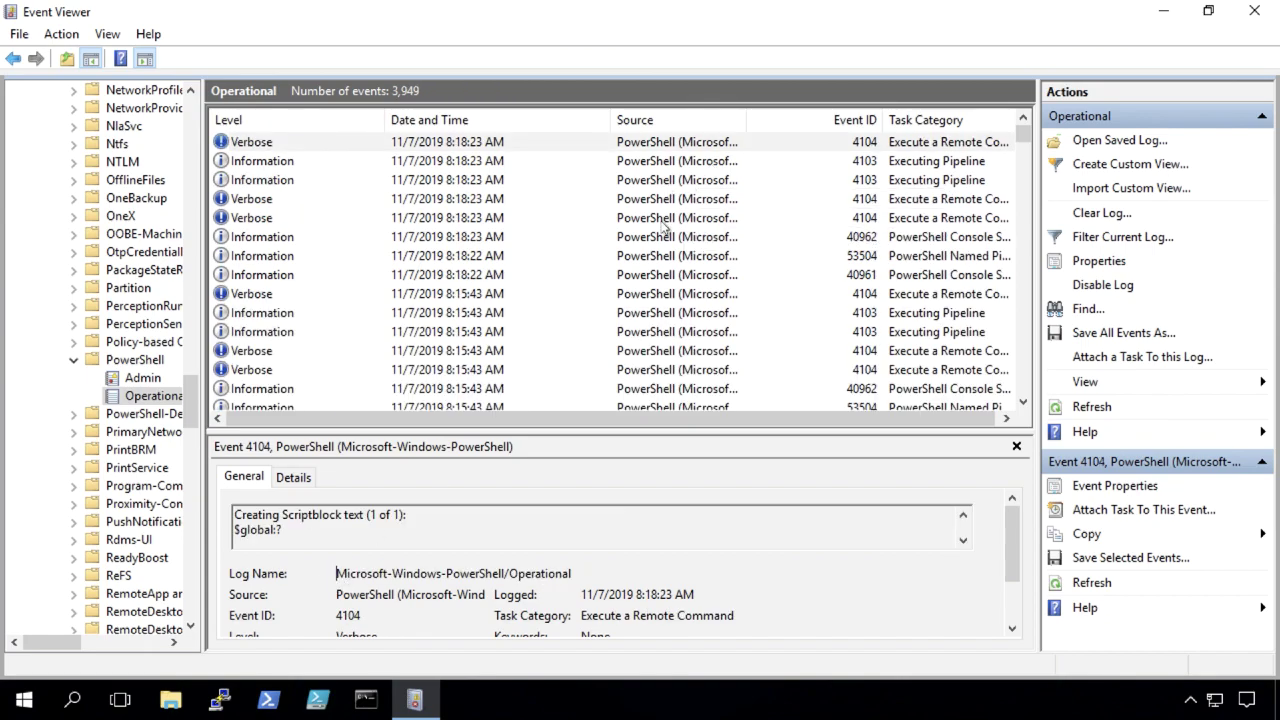
Step: Enlarge the event details pane and examine the script block text and ID of the newest 4104 event
{"action": "left_click_drag", "start_coordinate": [643, 434], "coordinate": [650, 326]}
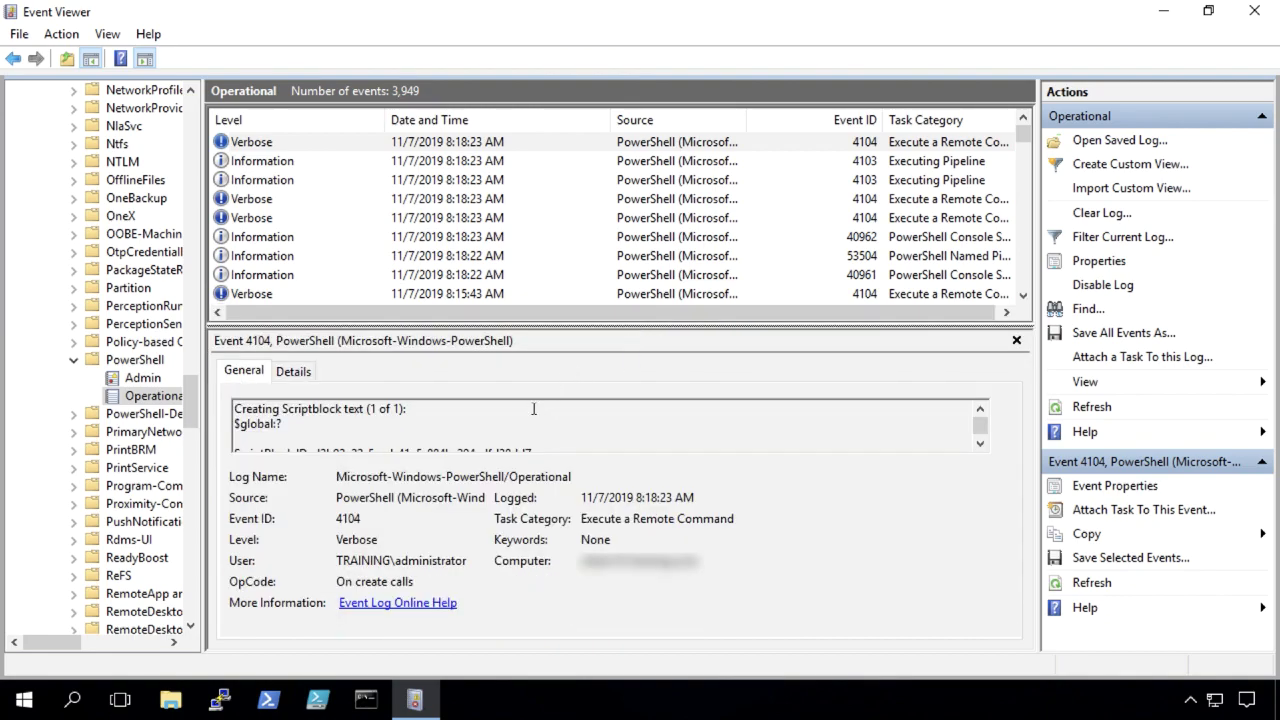
{"action": "left_click", "coordinate": [902, 147]}
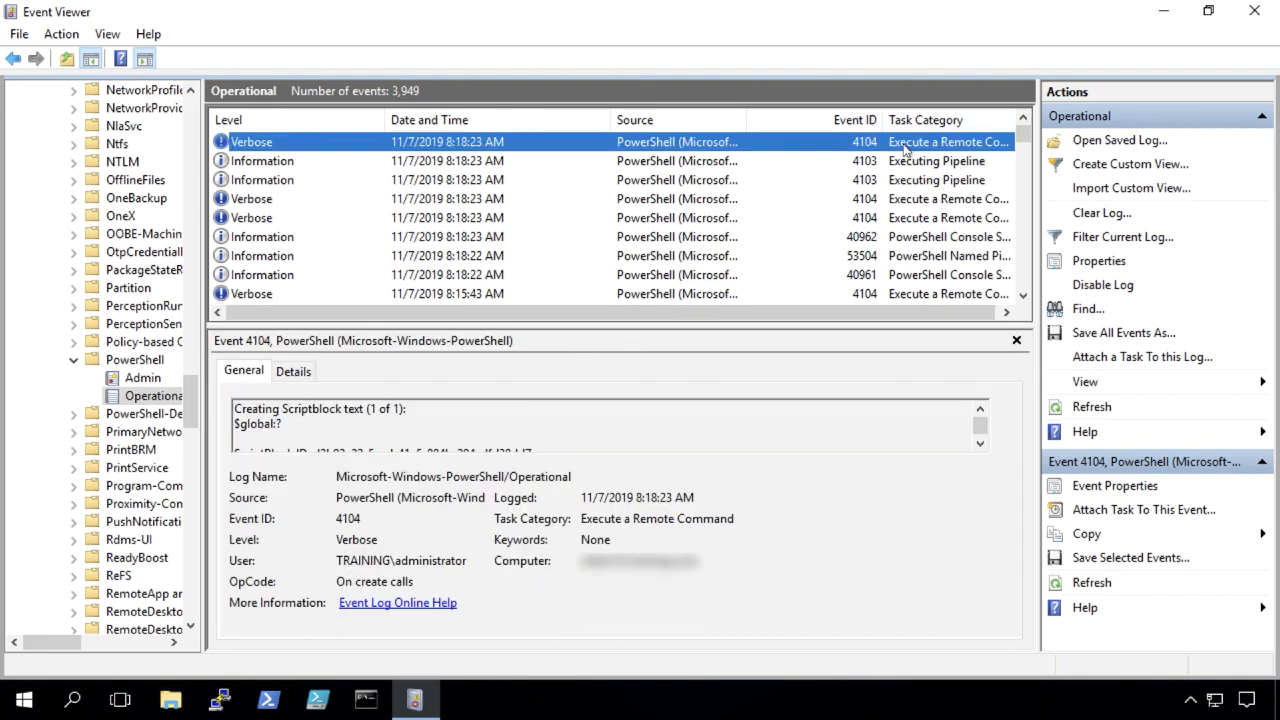
{"action": "left_click", "coordinate": [981, 446]}
{"action": "left_click", "coordinate": [981, 446]}
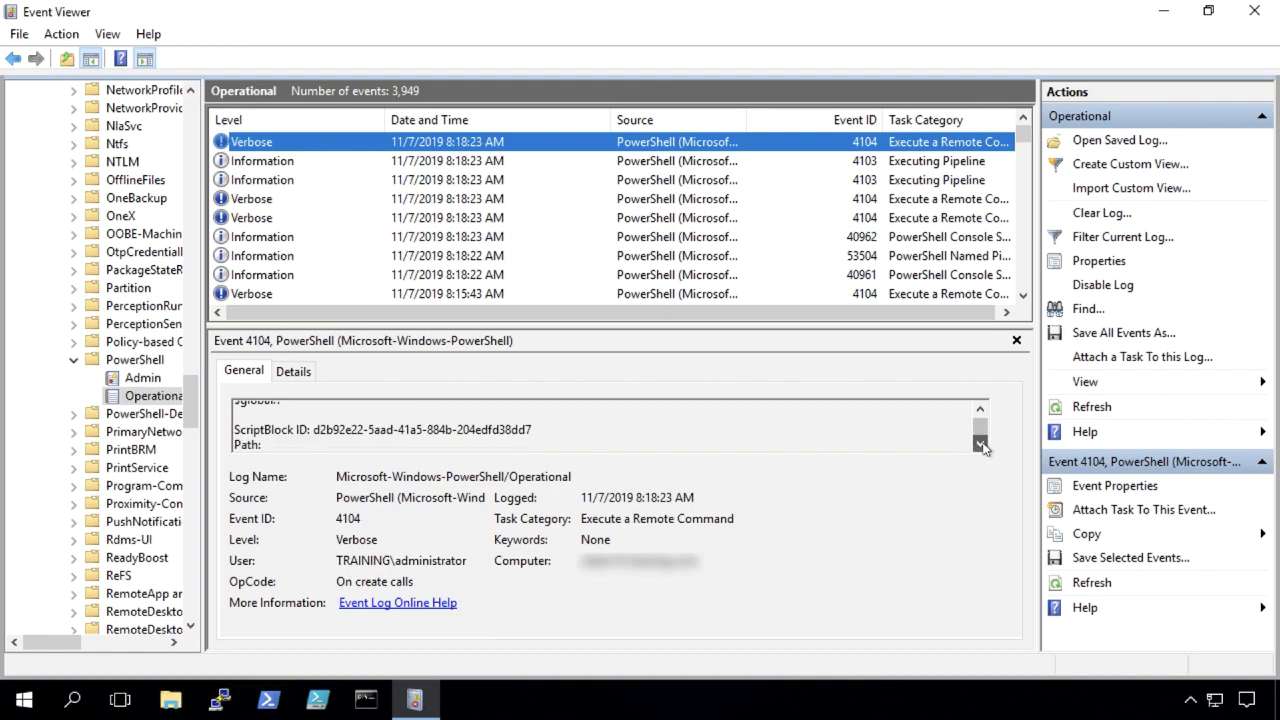
Step: Go through the next 8:18:23 AM events and examine the script block text of the 4104 event below the two 4103 events
{"action": "left_click", "coordinate": [912, 162]}
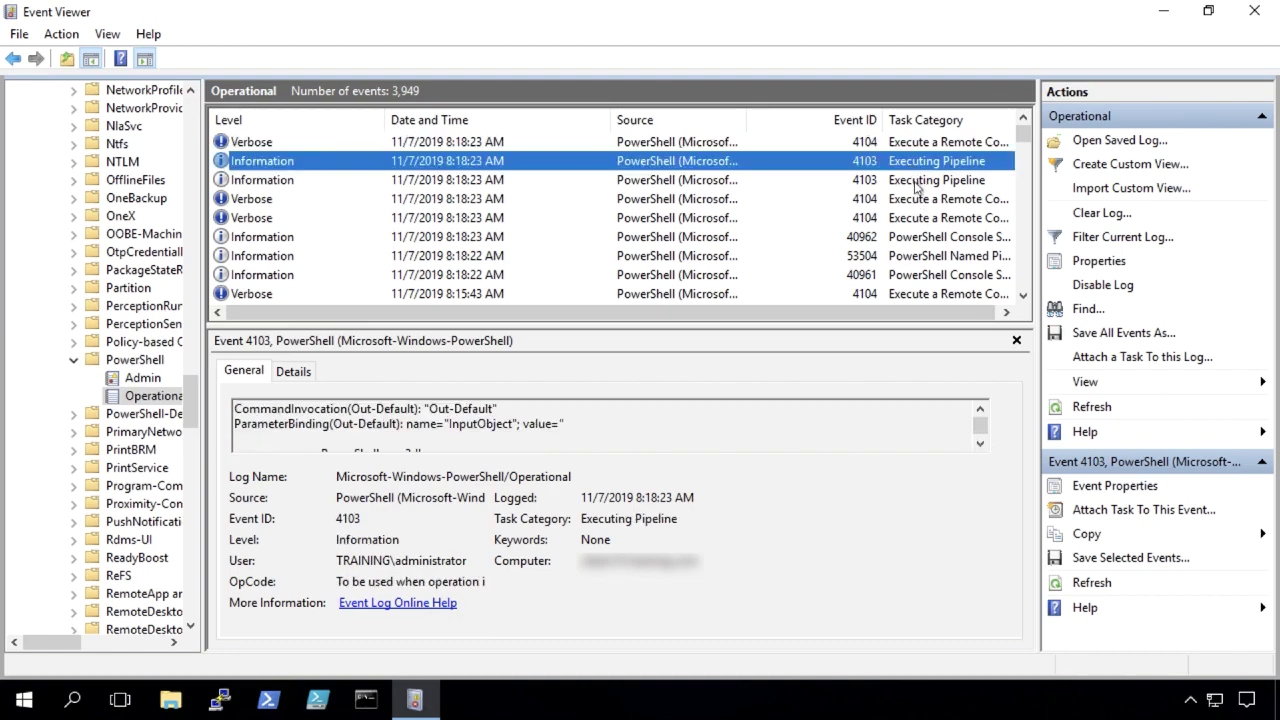
{"action": "left_click", "coordinate": [913, 180]}
{"action": "left_click", "coordinate": [916, 200]}
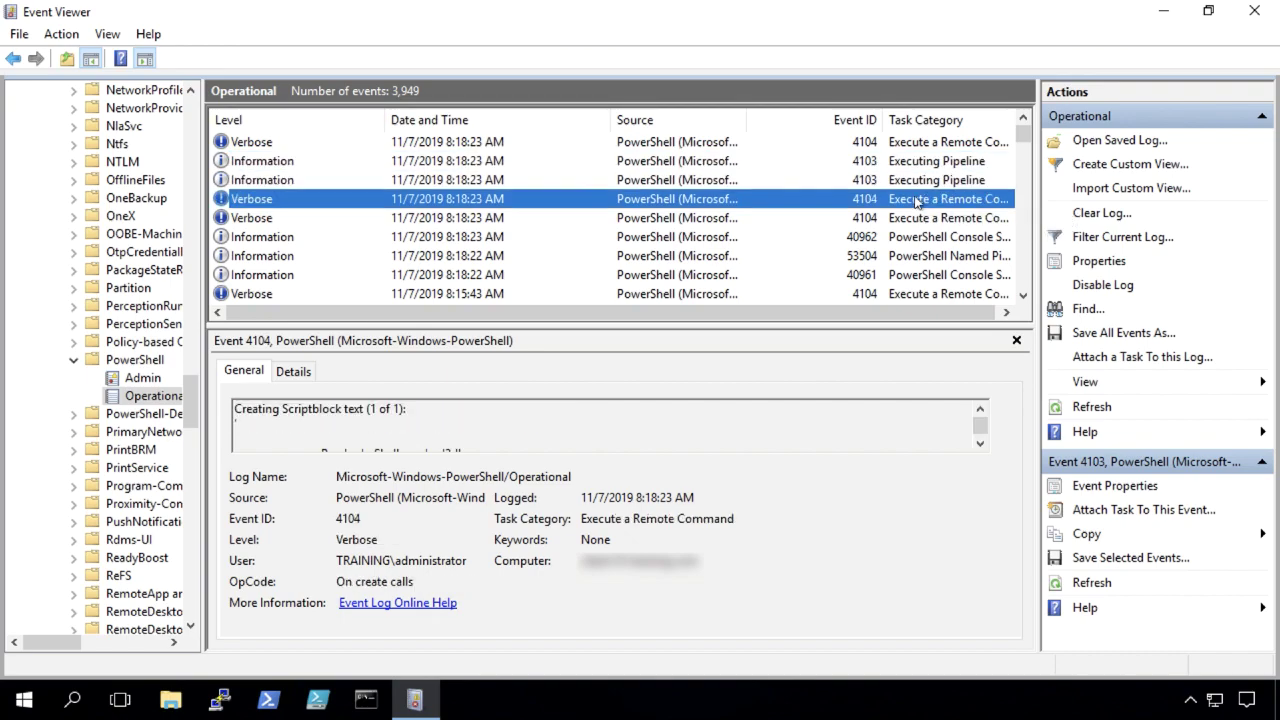
{"action": "left_click", "coordinate": [980, 443]}
{"action": "left_click", "coordinate": [980, 444]}
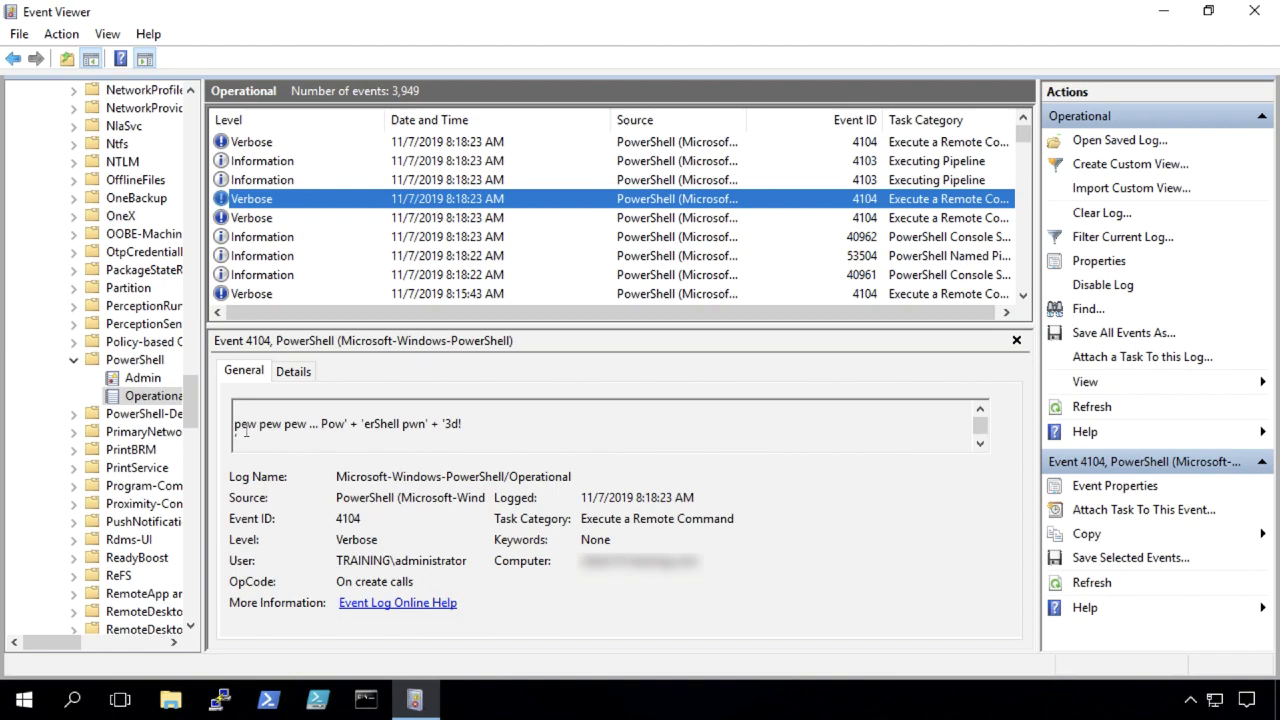
{"action": "left_click_drag", "start_coordinate": [234, 428], "coordinate": [473, 429]}
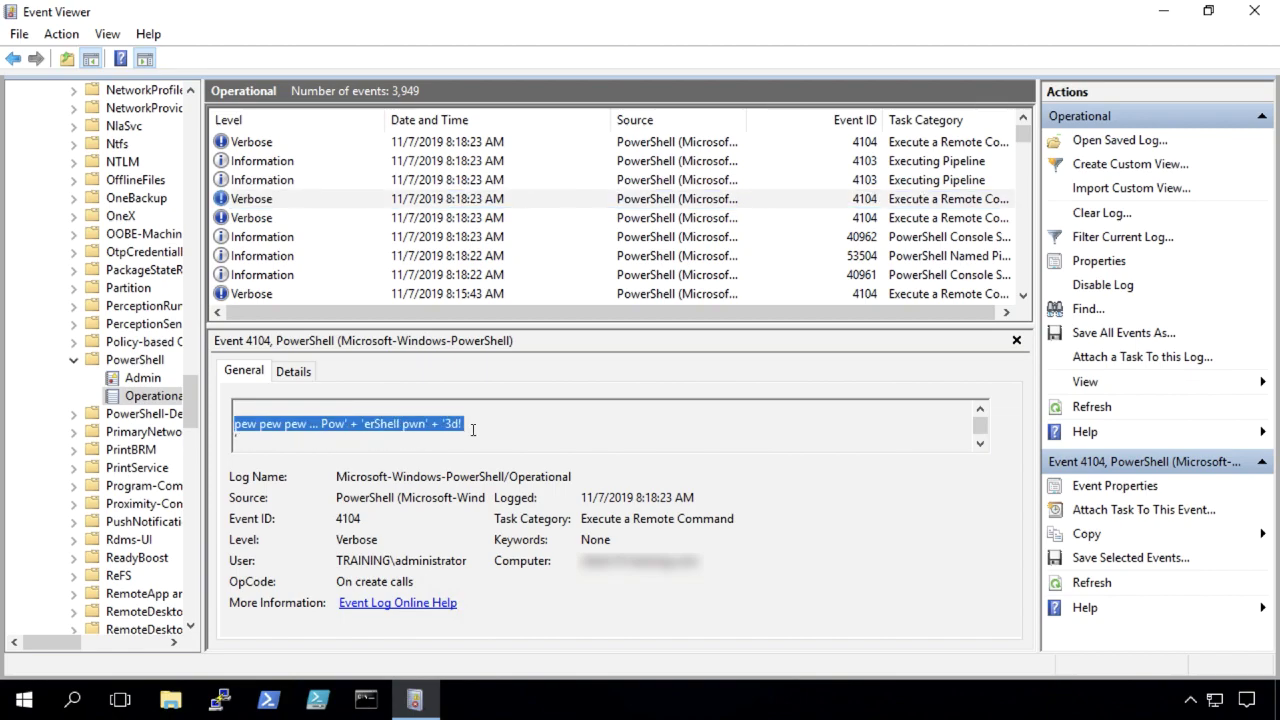
Step: Examine the Invoke-Expression invocation and Command parameter value in the adjacent 4103 event, comparing it with the 4104 event below
{"action": "left_click", "coordinate": [676, 199]}
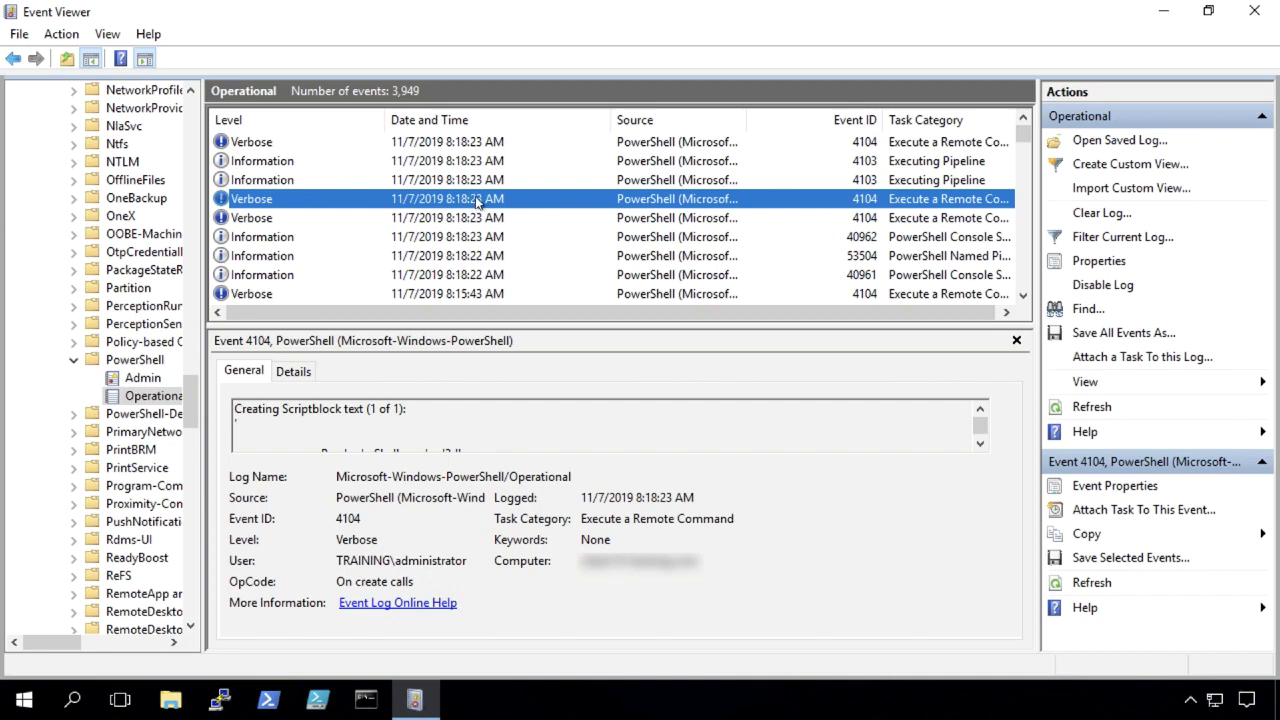
{"action": "left_click", "coordinate": [479, 184]}
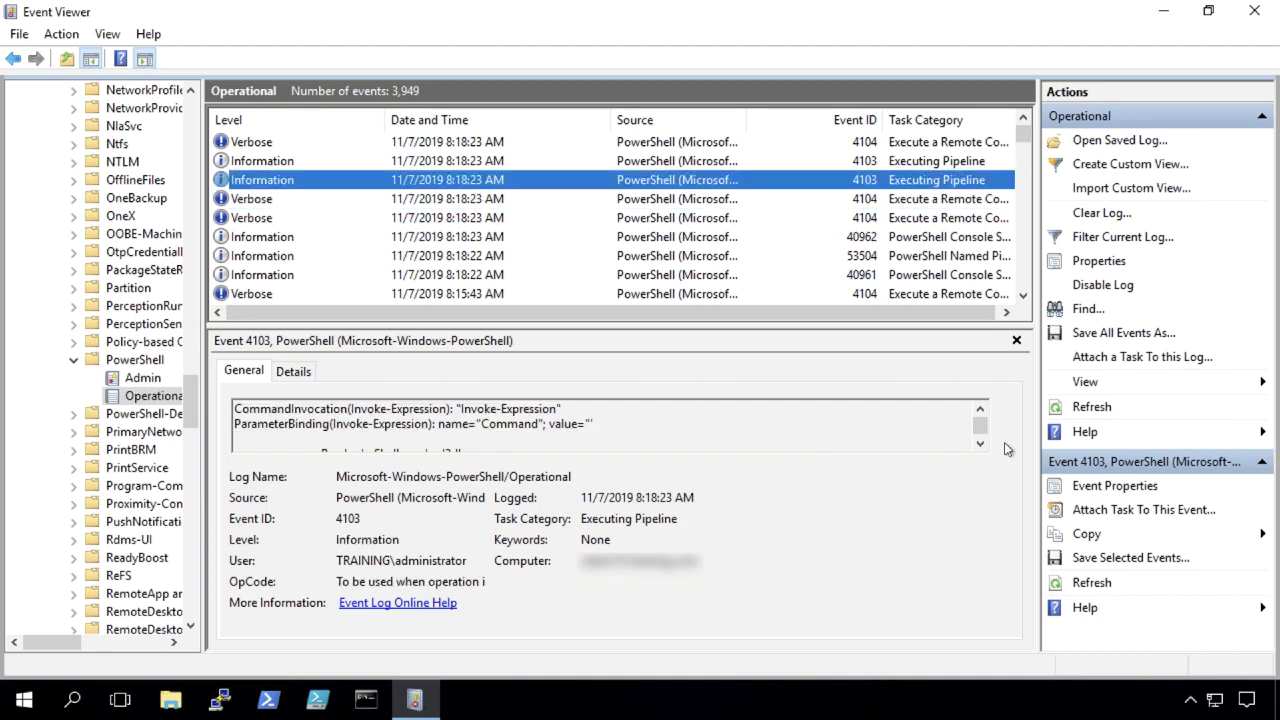
{"action": "left_click_drag", "start_coordinate": [564, 410], "coordinate": [466, 409]}
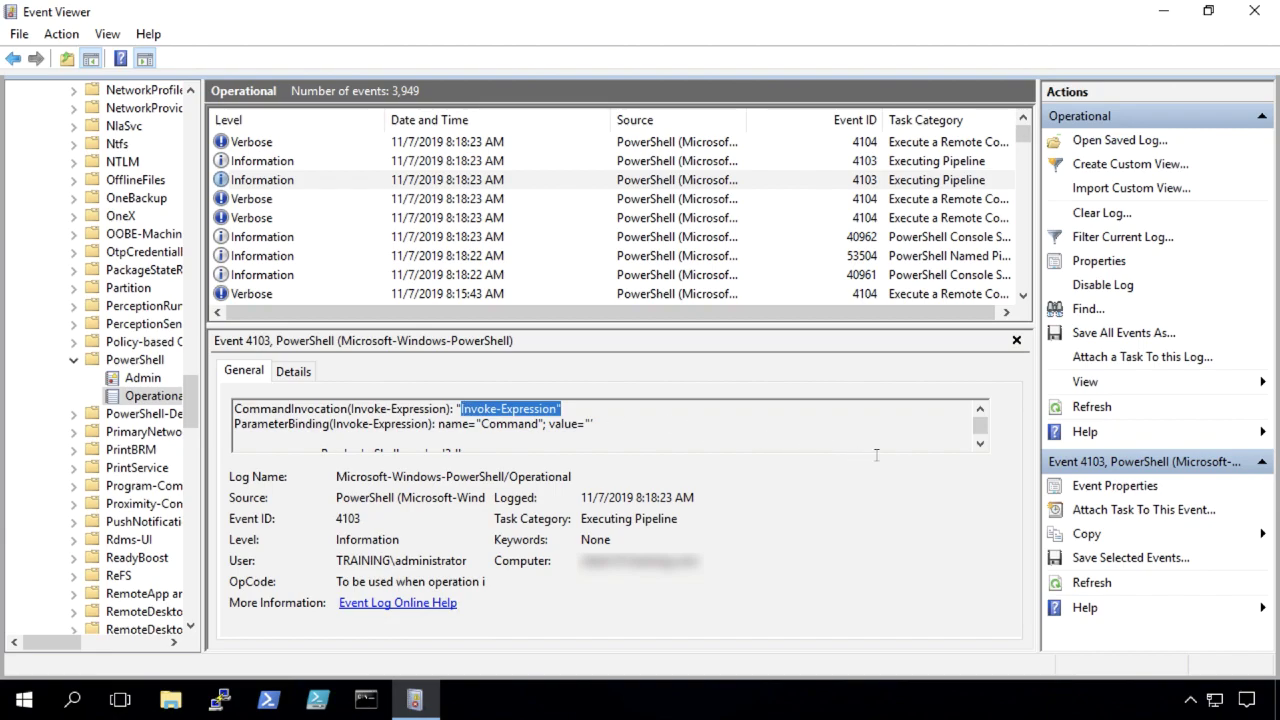
{"action": "left_click", "coordinate": [980, 446]}
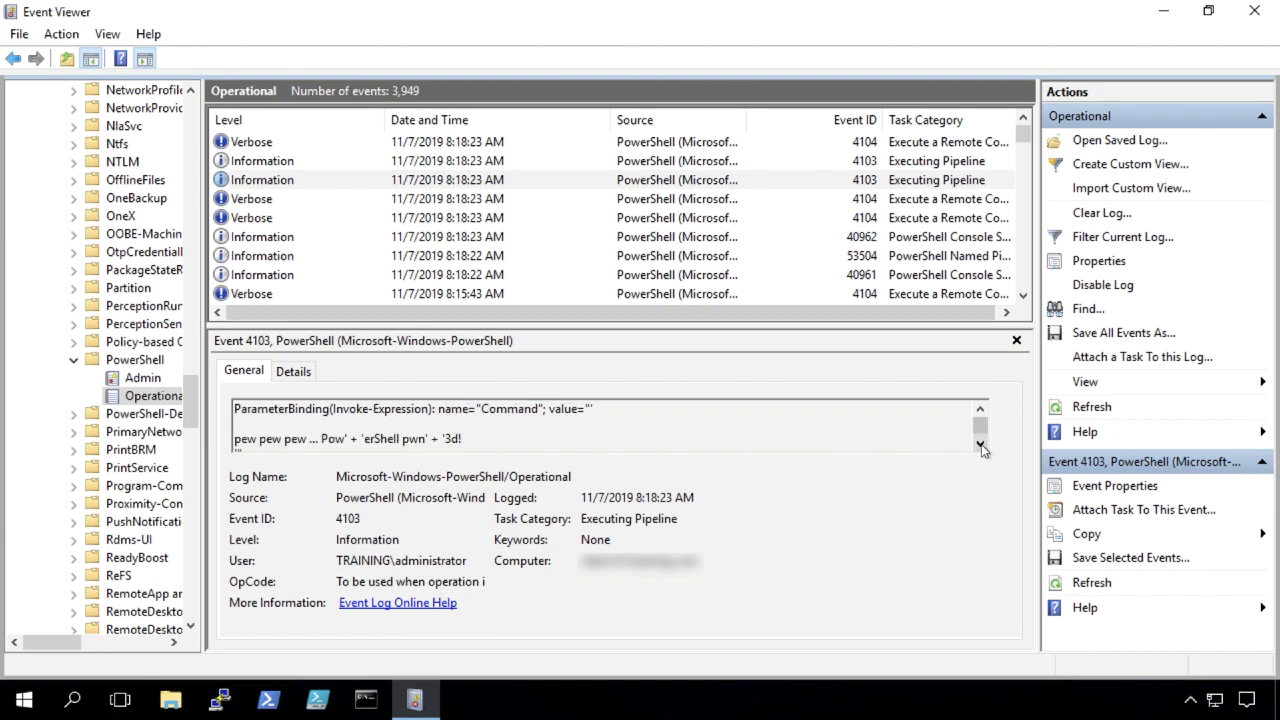
{"action": "left_click", "coordinate": [980, 446]}
{"action": "left_click_drag", "start_coordinate": [465, 424], "coordinate": [228, 424]}
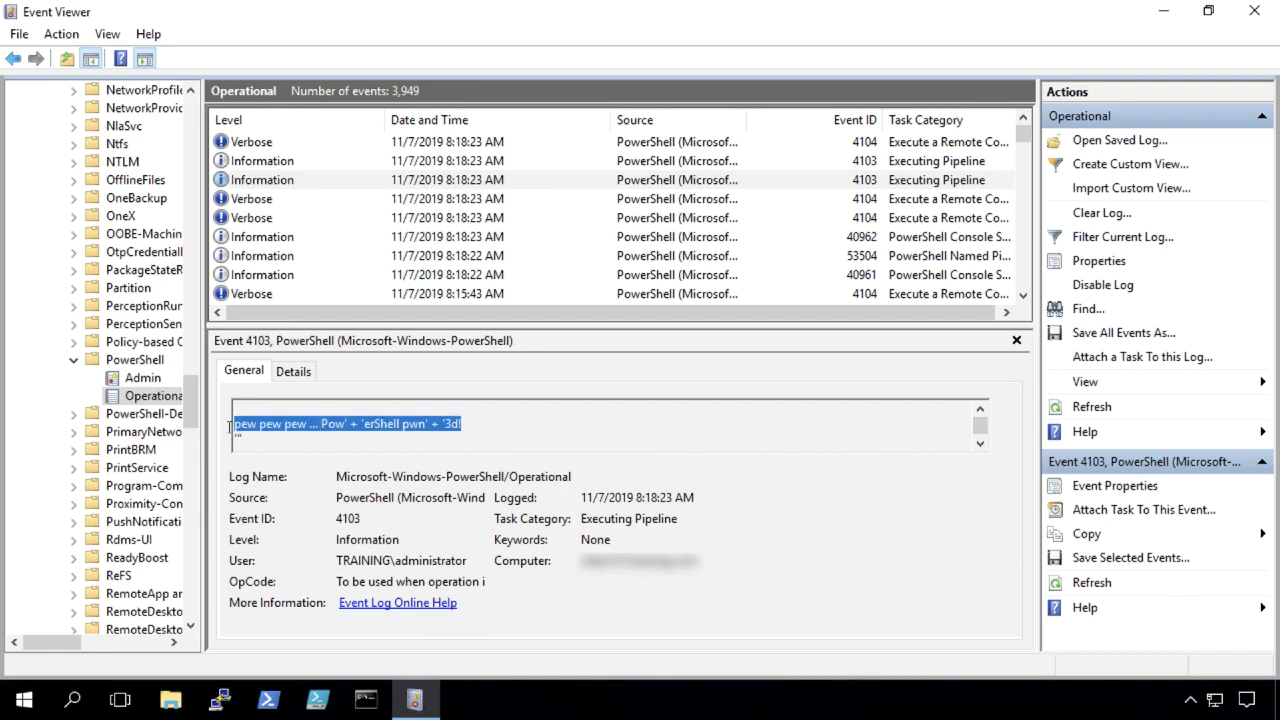
{"action": "left_click", "coordinate": [848, 201]}
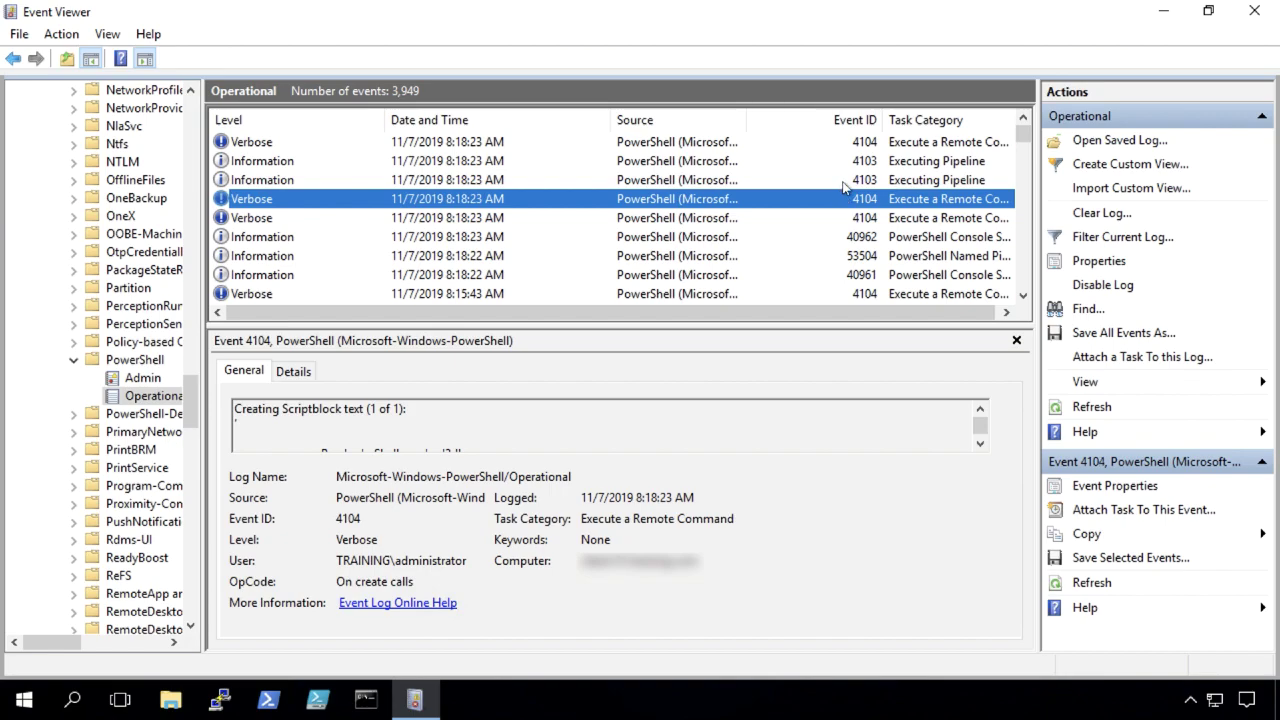
{"action": "left_click", "coordinate": [843, 182]}
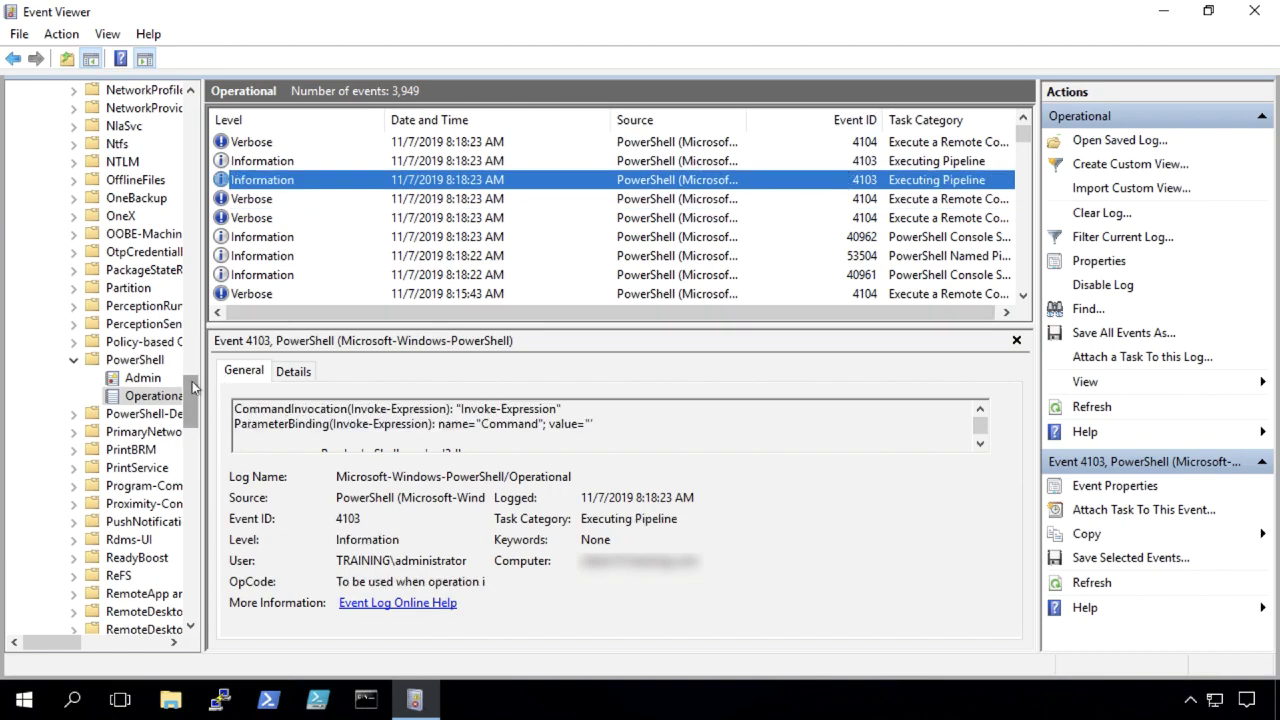
Step: Collapse the Microsoft folder and open the Windows PowerShell log under Applications and Services Logs
{"action": "left_click_drag", "start_coordinate": [193, 384], "coordinate": [190, 95]}
{"action": "left_click", "coordinate": [36, 235]}
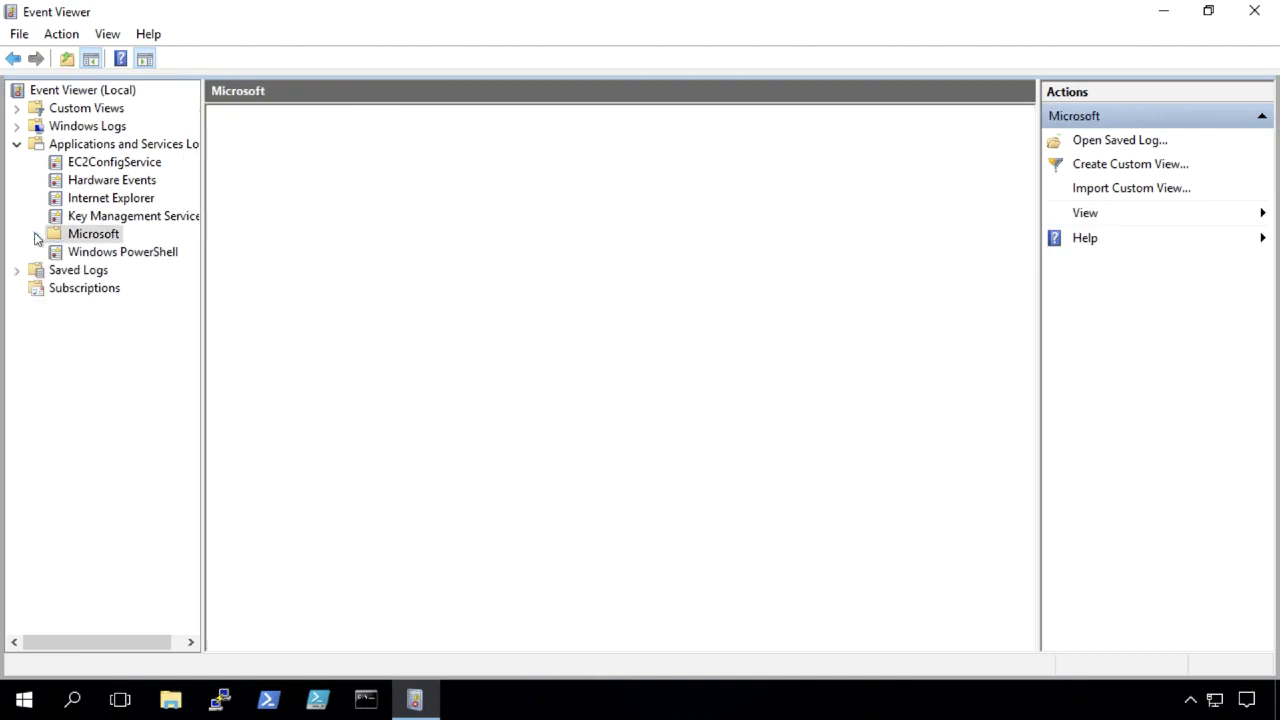
{"action": "left_click", "coordinate": [127, 256]}
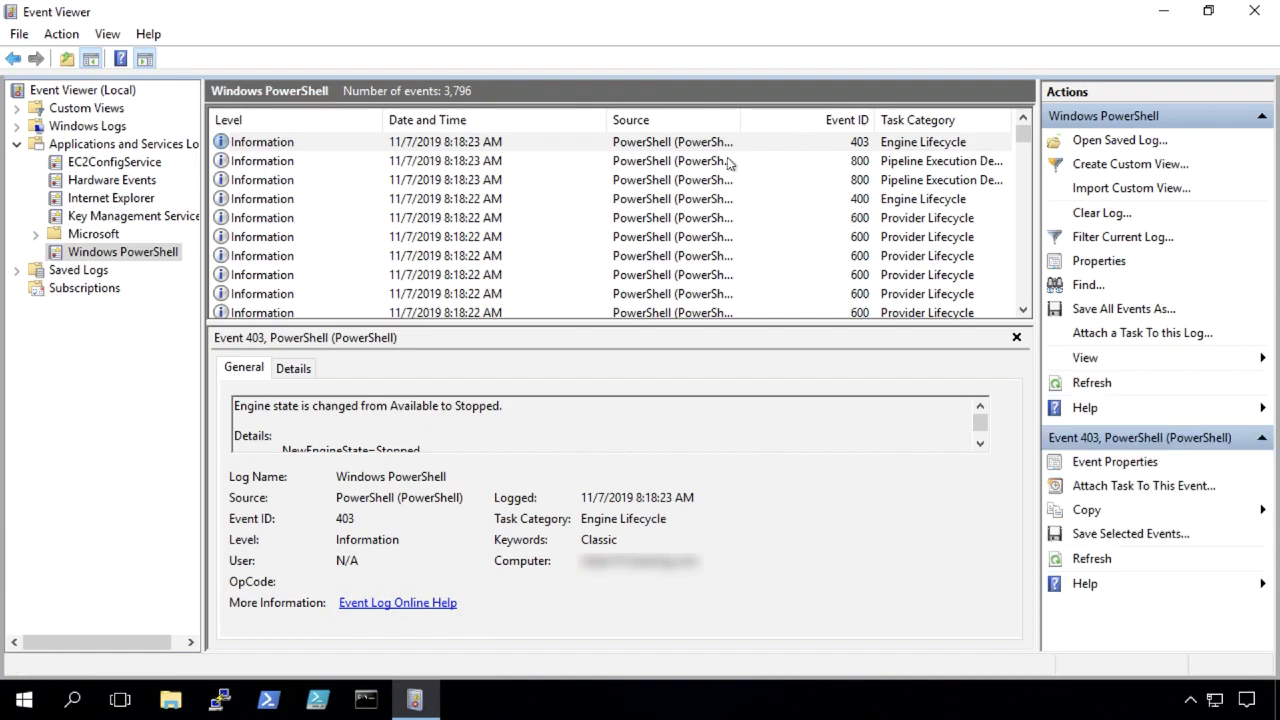
Step: Examine the newest event 800 for its encoded HostApplication line and the decoded output text
{"action": "left_click", "coordinate": [730, 162]}
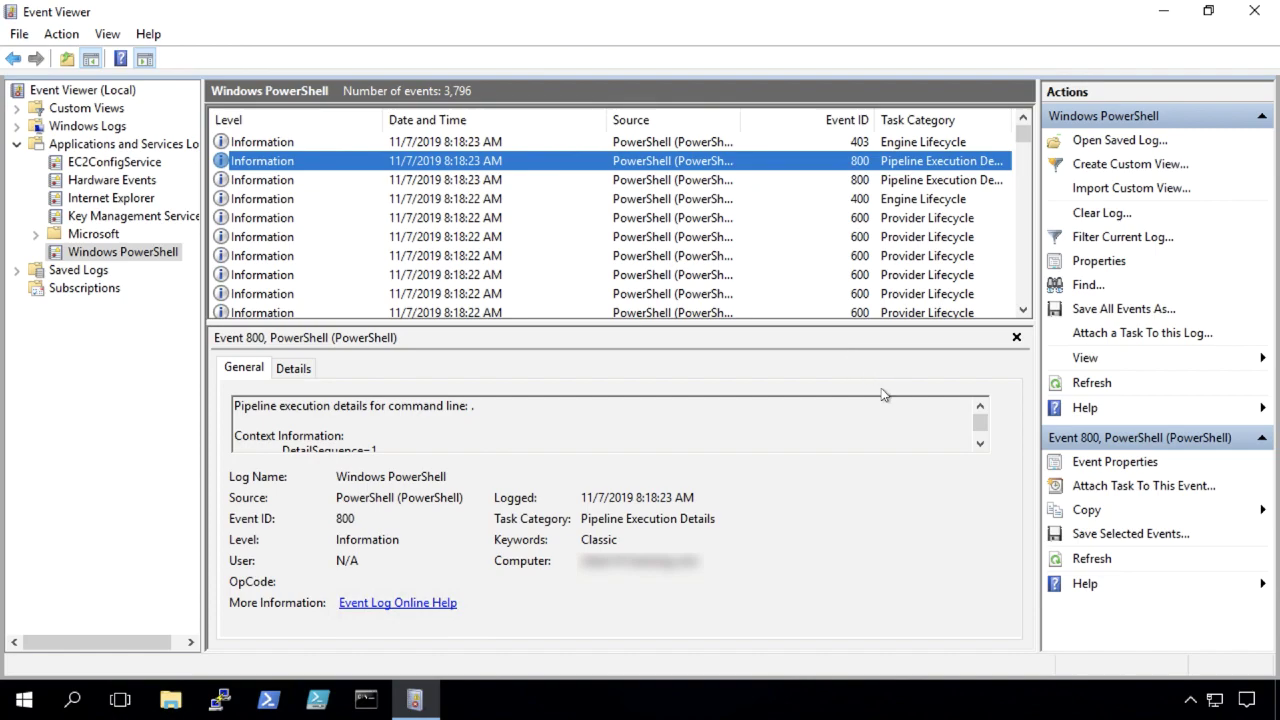
{"action": "left_click", "coordinate": [980, 444]}
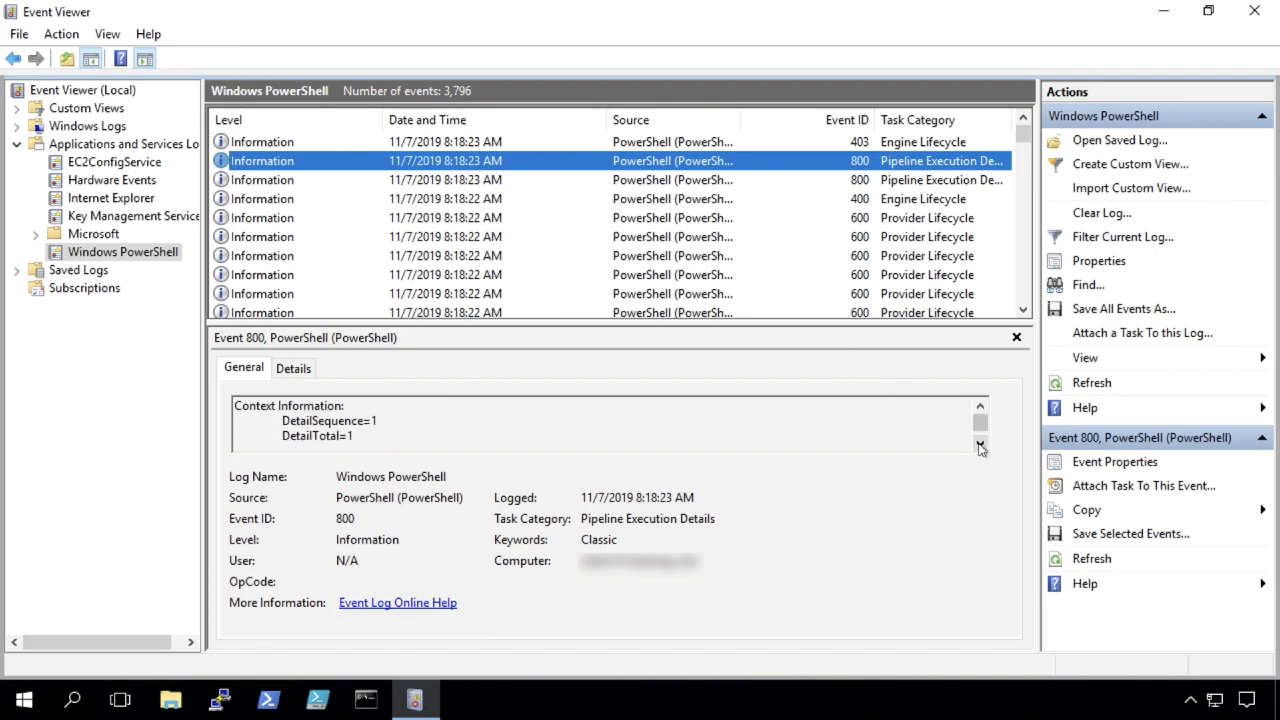
{"action": "left_click_drag", "start_coordinate": [980, 446], "coordinate": [980, 446]}
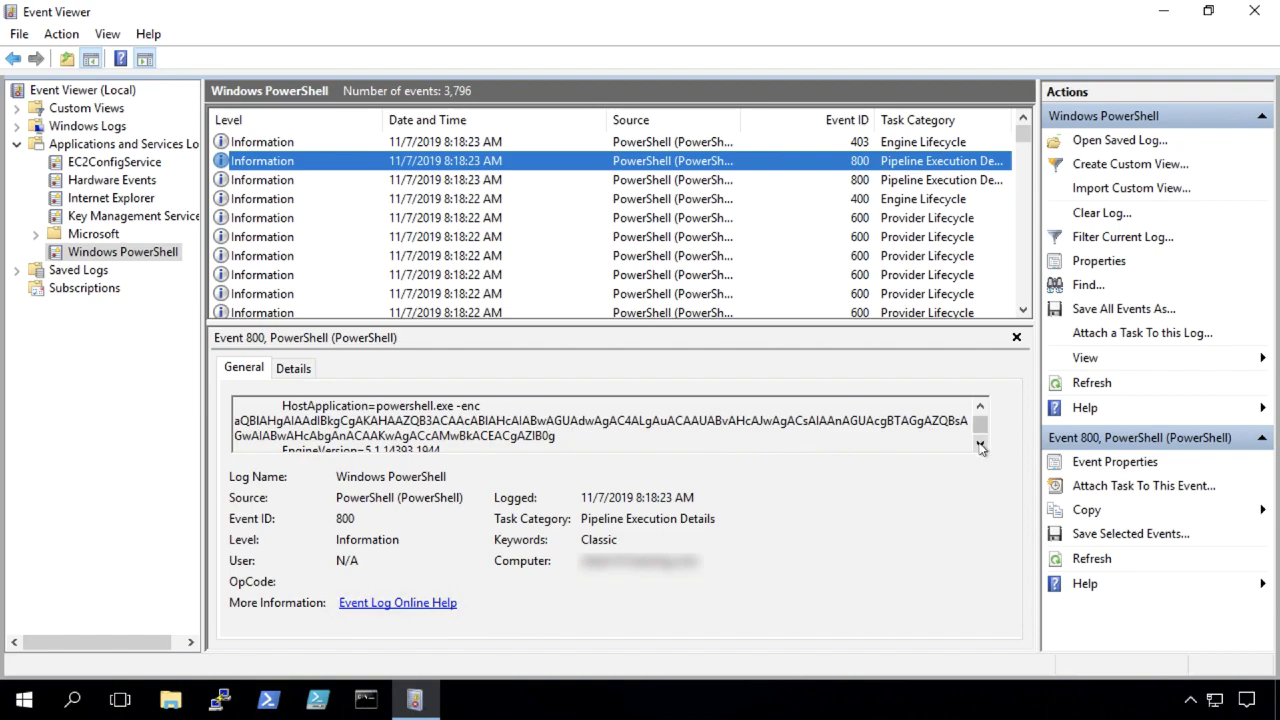
{"action": "left_click_drag", "start_coordinate": [980, 446], "coordinate": [980, 446]}
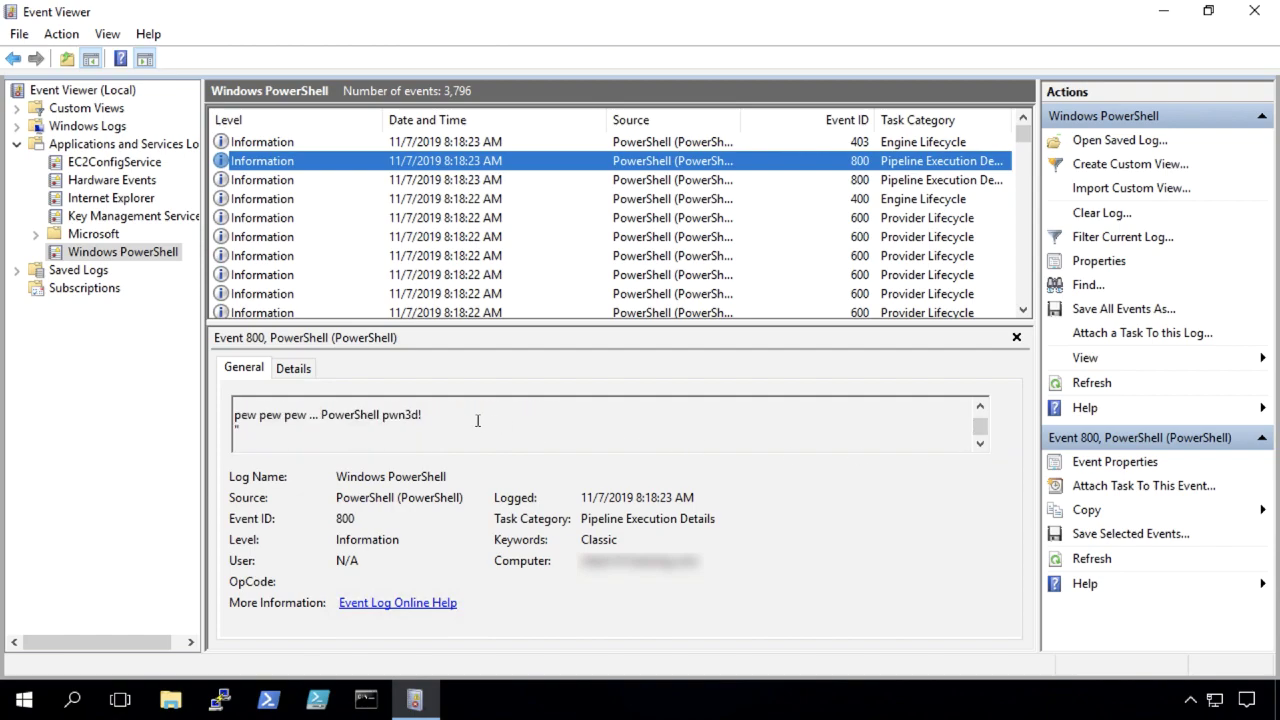
{"action": "left_click_drag", "start_coordinate": [422, 415], "coordinate": [235, 420]}
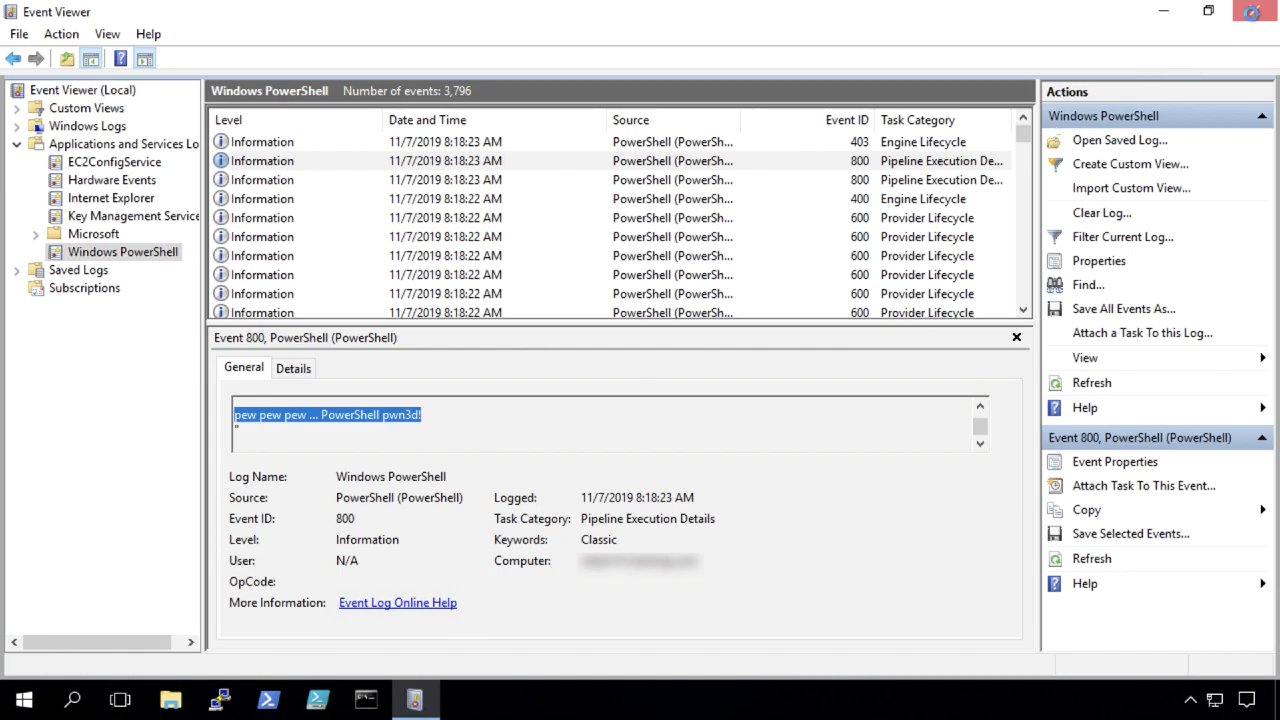
Step: Close Event Viewer, switch to a new Windows PowerShell console and list the loaded modules with Get-Module
{"action": "left_click", "coordinate": [1253, 12]}
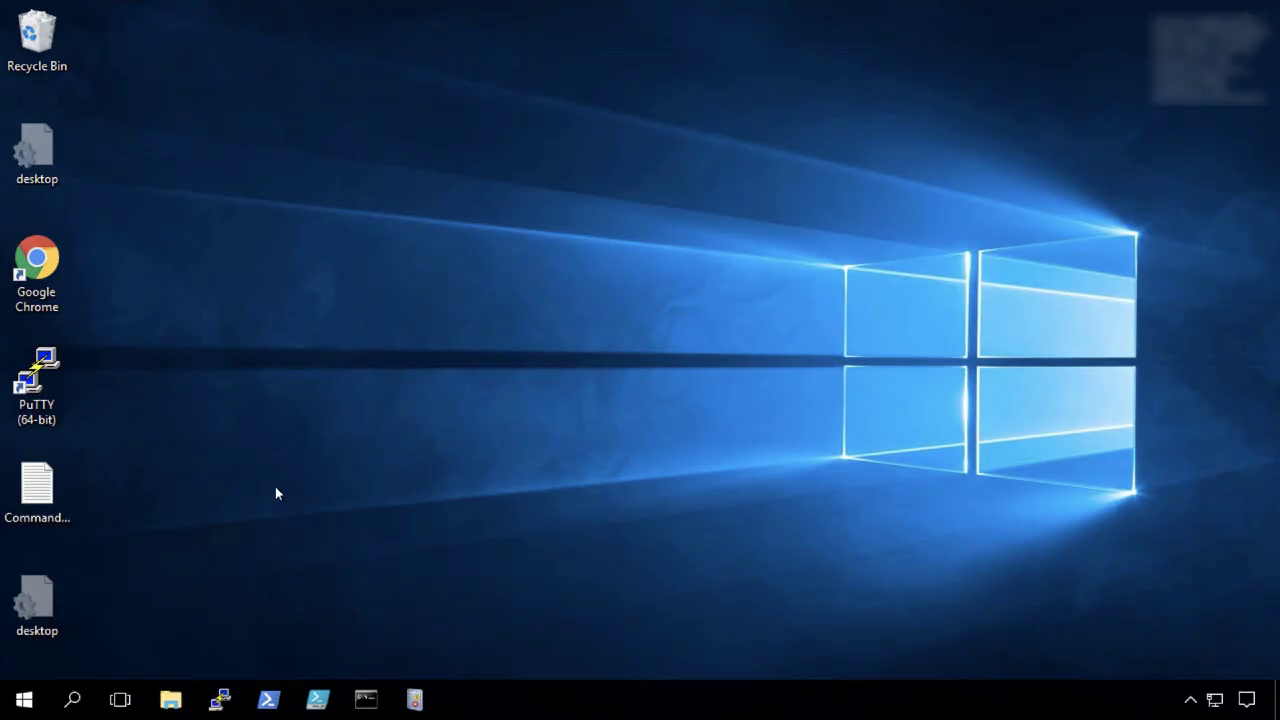
{"action": "left_click", "coordinate": [268, 700]}
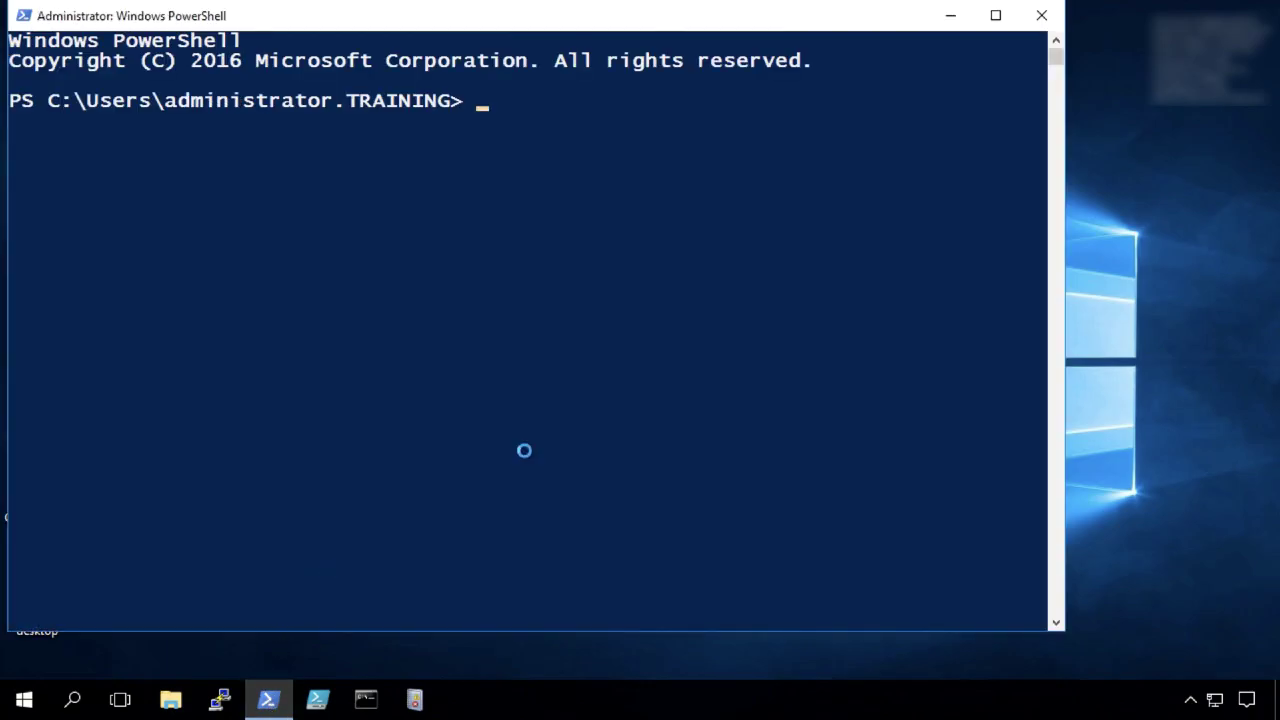
{"action": "type", "text": "get-mod"}
{"action": "key", "text": "Tab"}
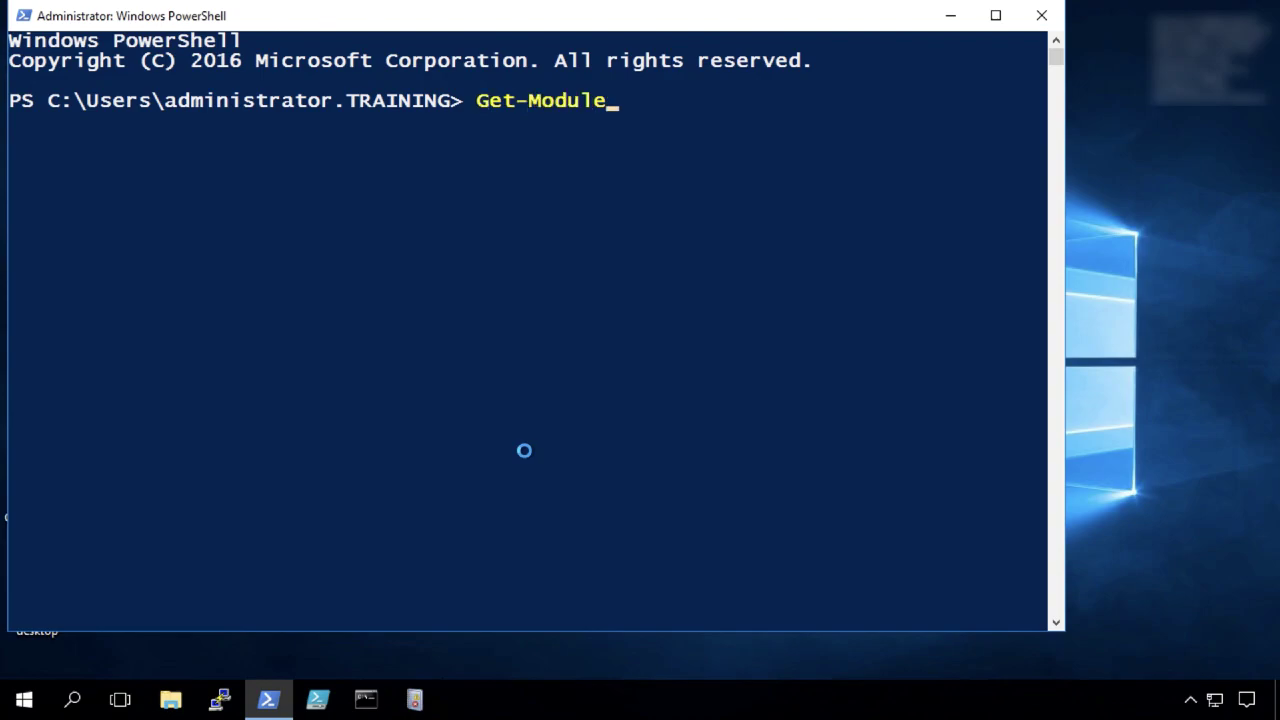
{"action": "key", "text": "Return"}
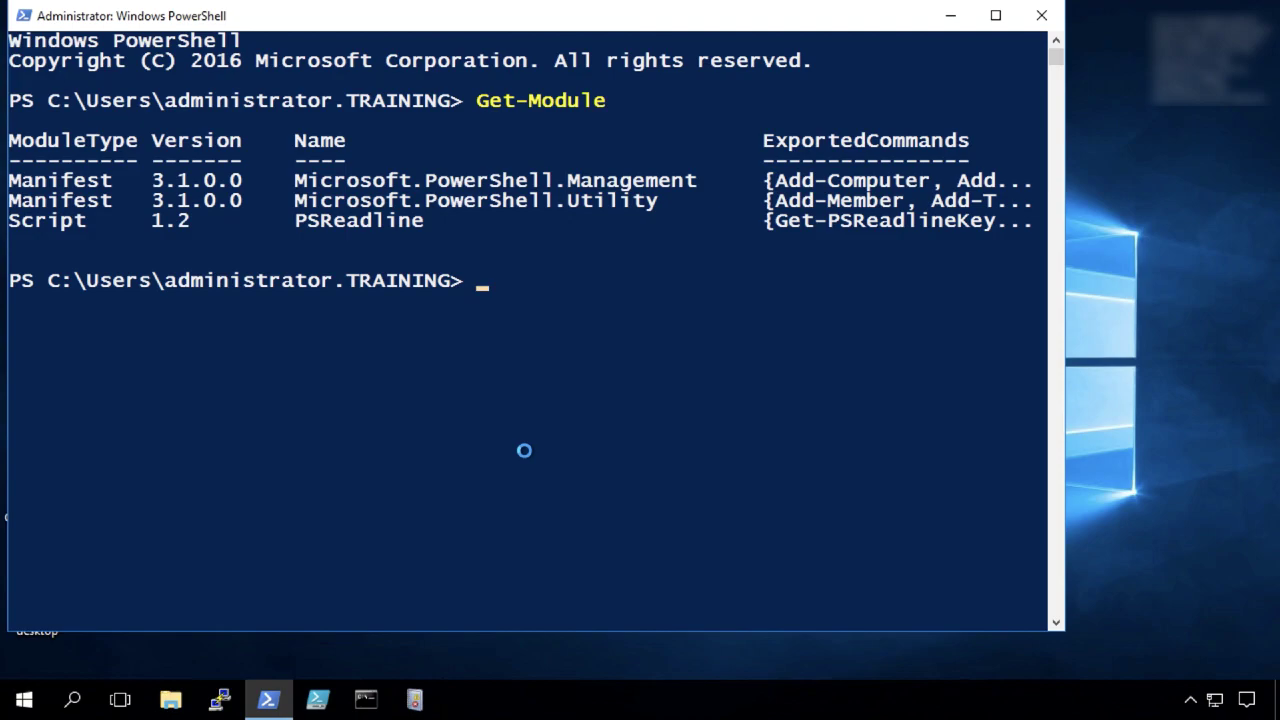
Step: Run Get-PSReadlineOption, examine the HistorySavePath and MaximumHistoryCount settings in its output, and return to a fresh prompt
{"action": "type", "text": "get-psreadlineop"}
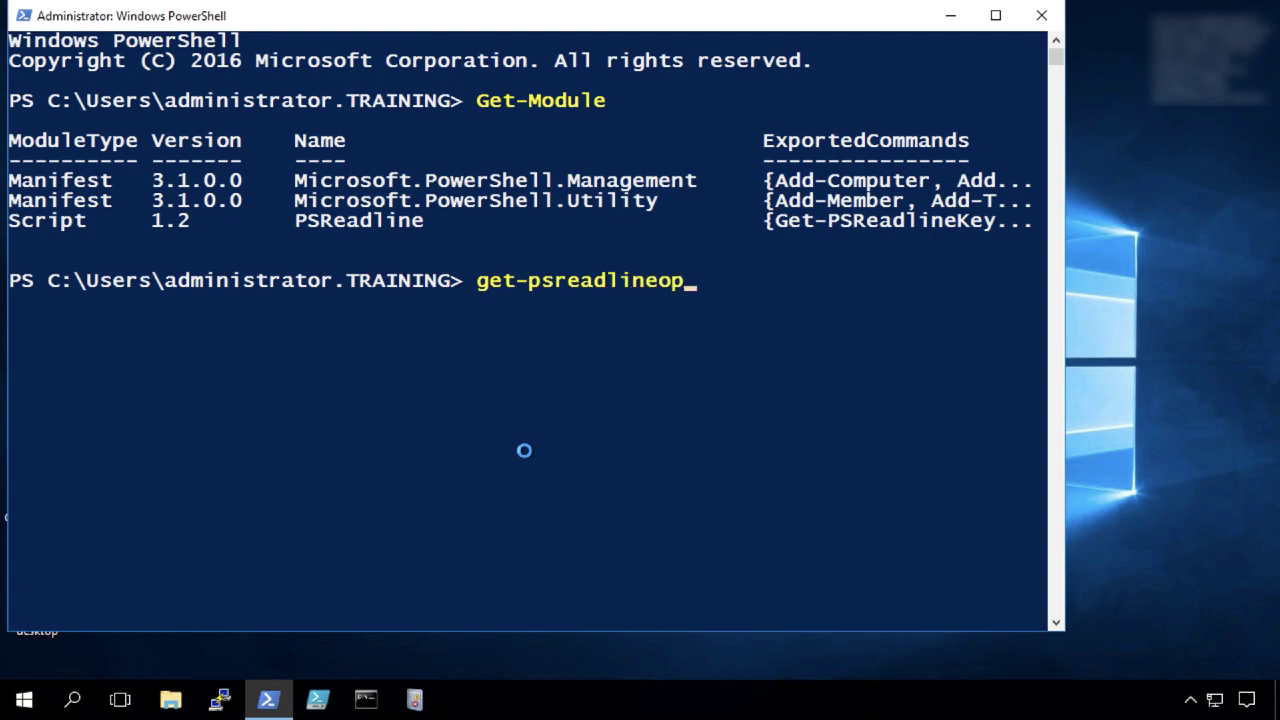
{"action": "key", "text": "Tab"}
{"action": "key", "text": "Return"}
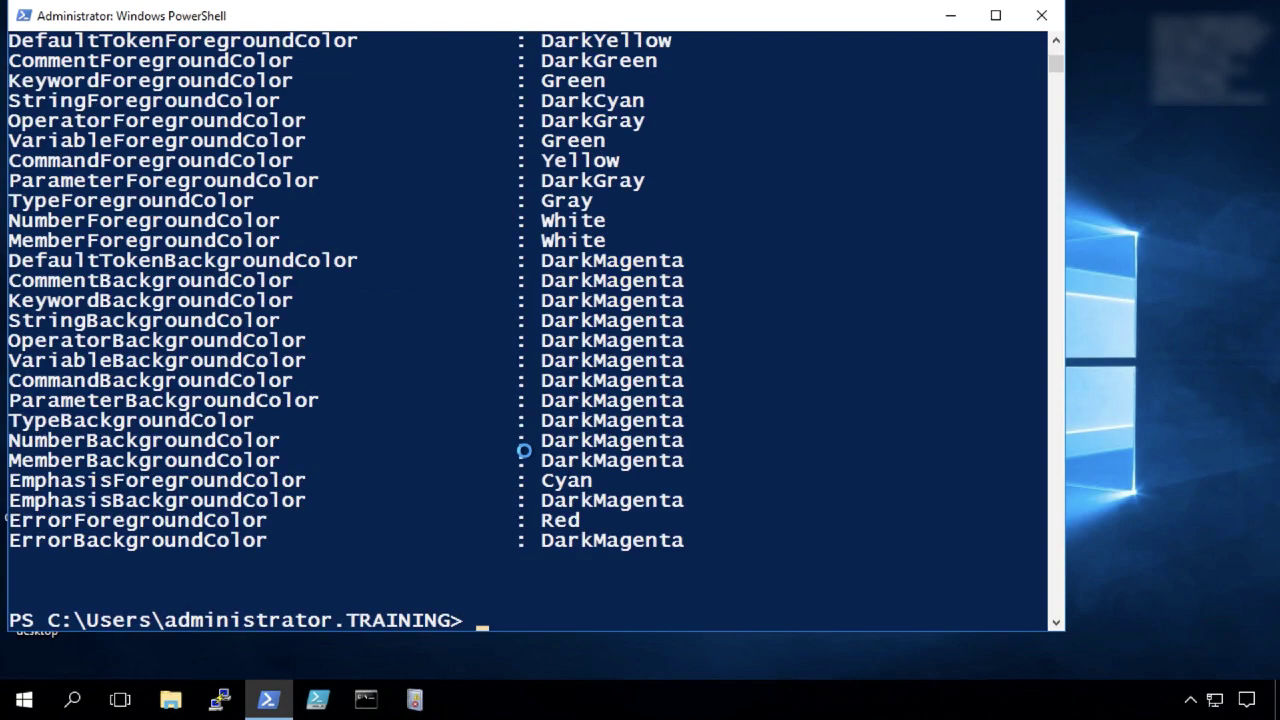
{"action": "scroll", "coordinate": [550, 388], "scroll_direction": "up", "scroll_amount": 7}
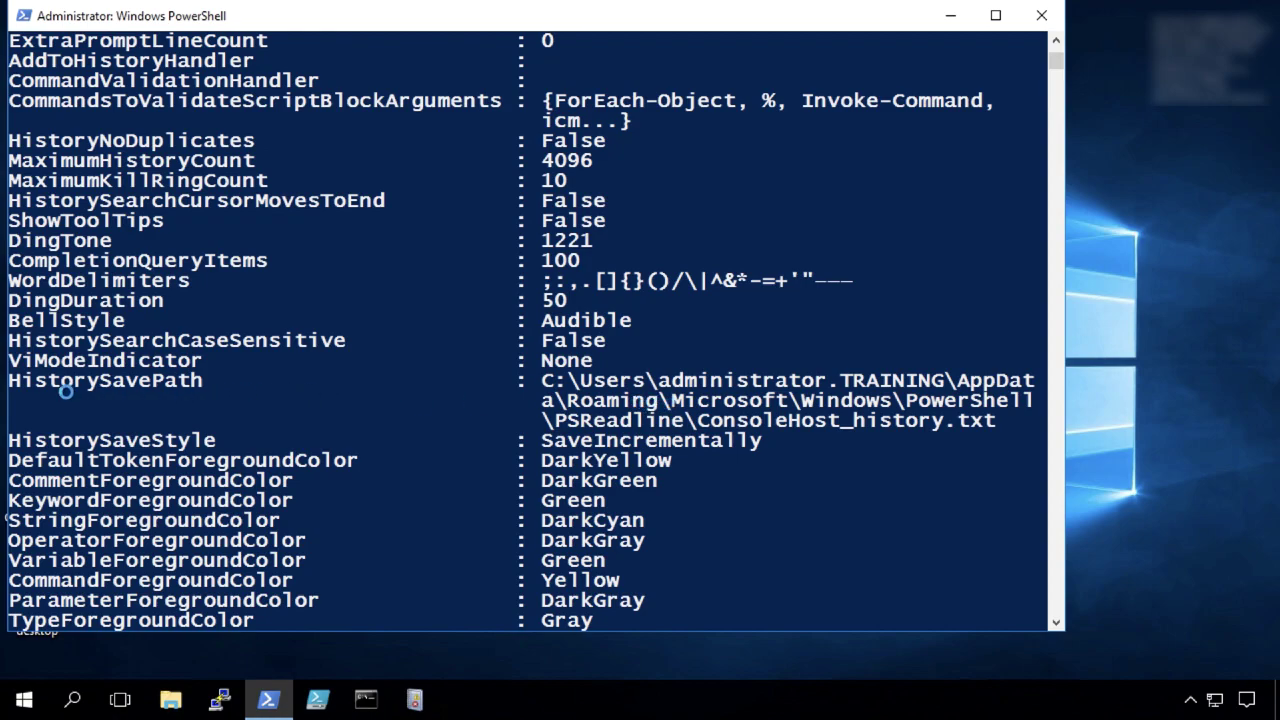
{"action": "left_click_drag", "start_coordinate": [9, 381], "coordinate": [1029, 423]}
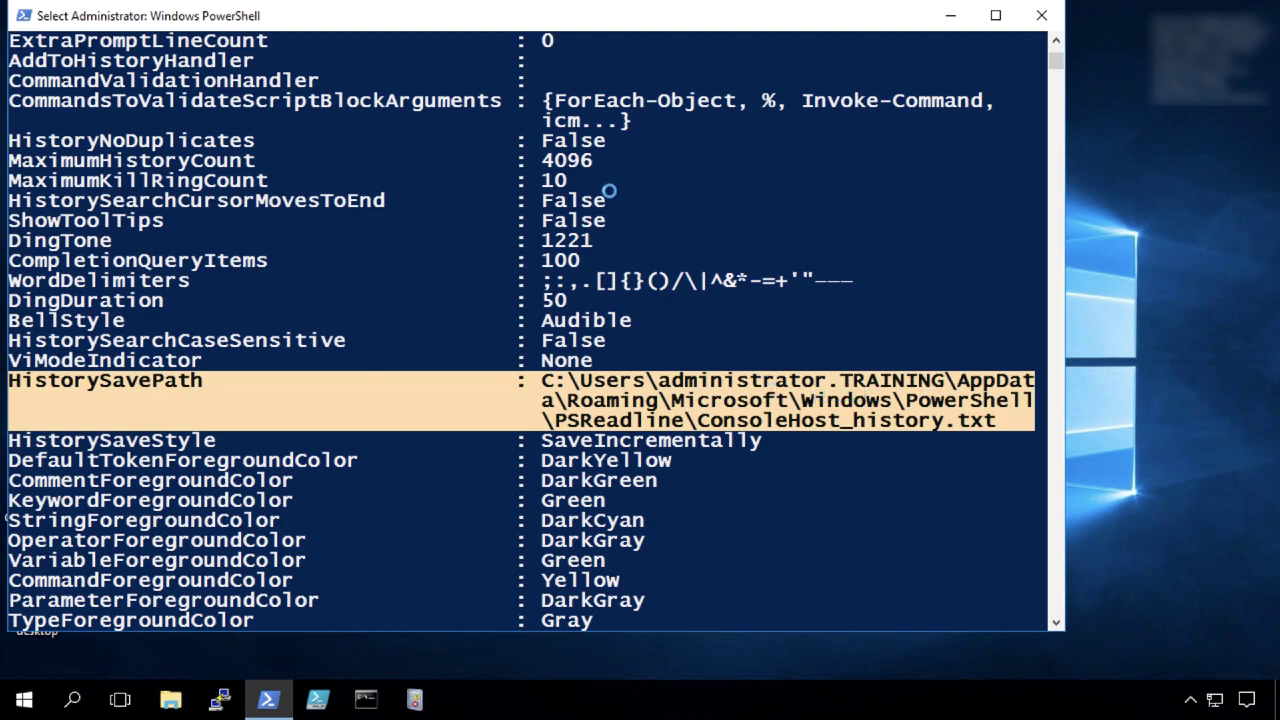
{"action": "left_click_drag", "start_coordinate": [601, 160], "coordinate": [4, 167]}
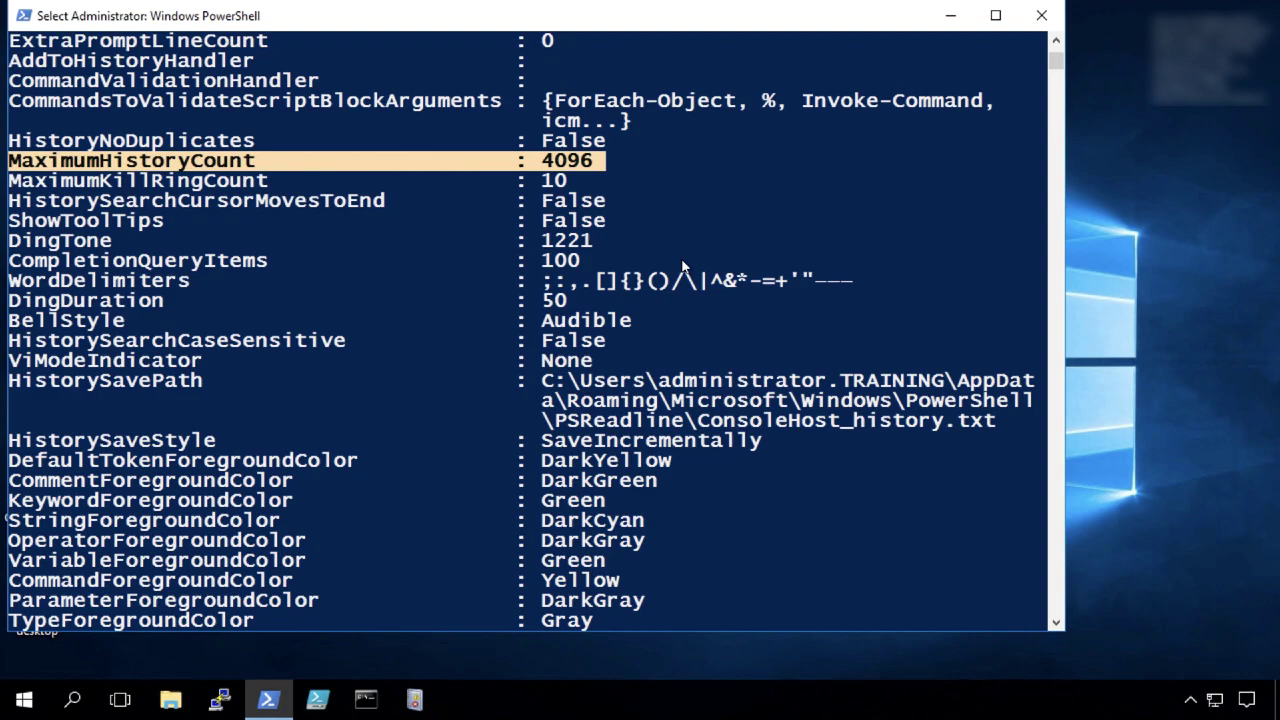
{"action": "key", "text": "Return"}
{"action": "key", "text": "Return"}
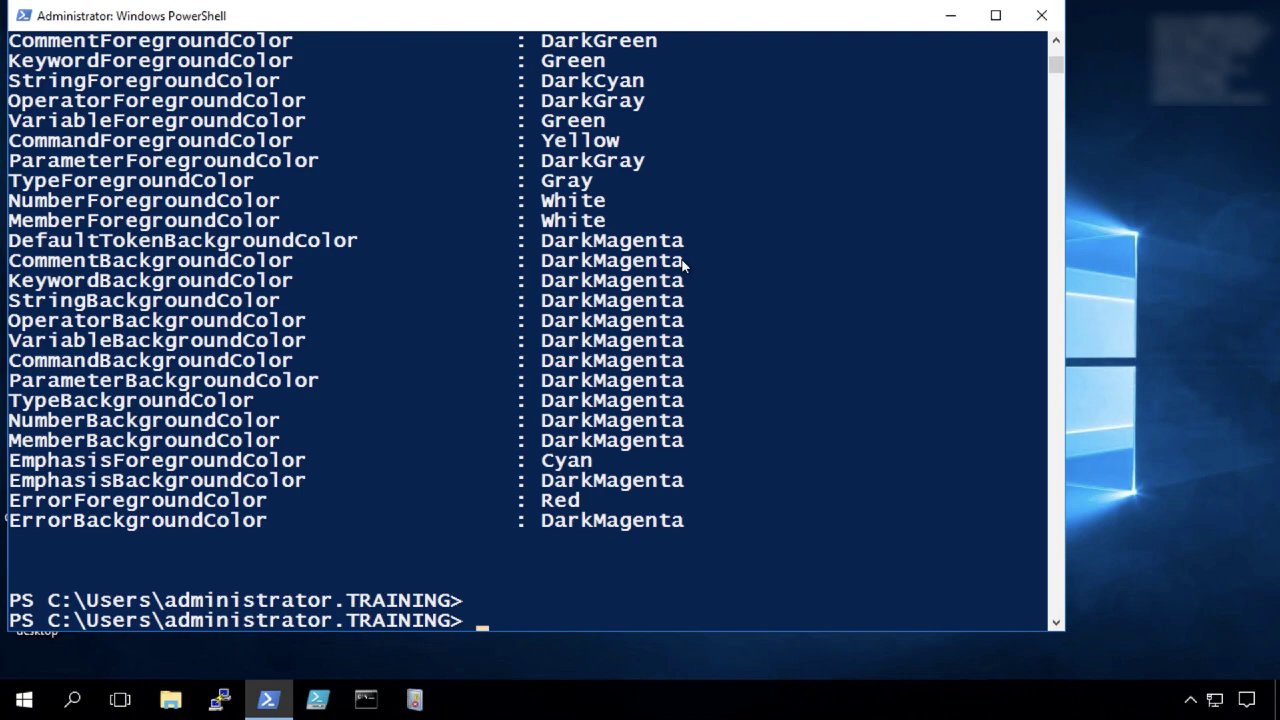
Step: Output only the console history file's path with (Get-PSReadlineOption).HistorySavePath
{"action": "type", "text": "Get-PSReadlineOption"}
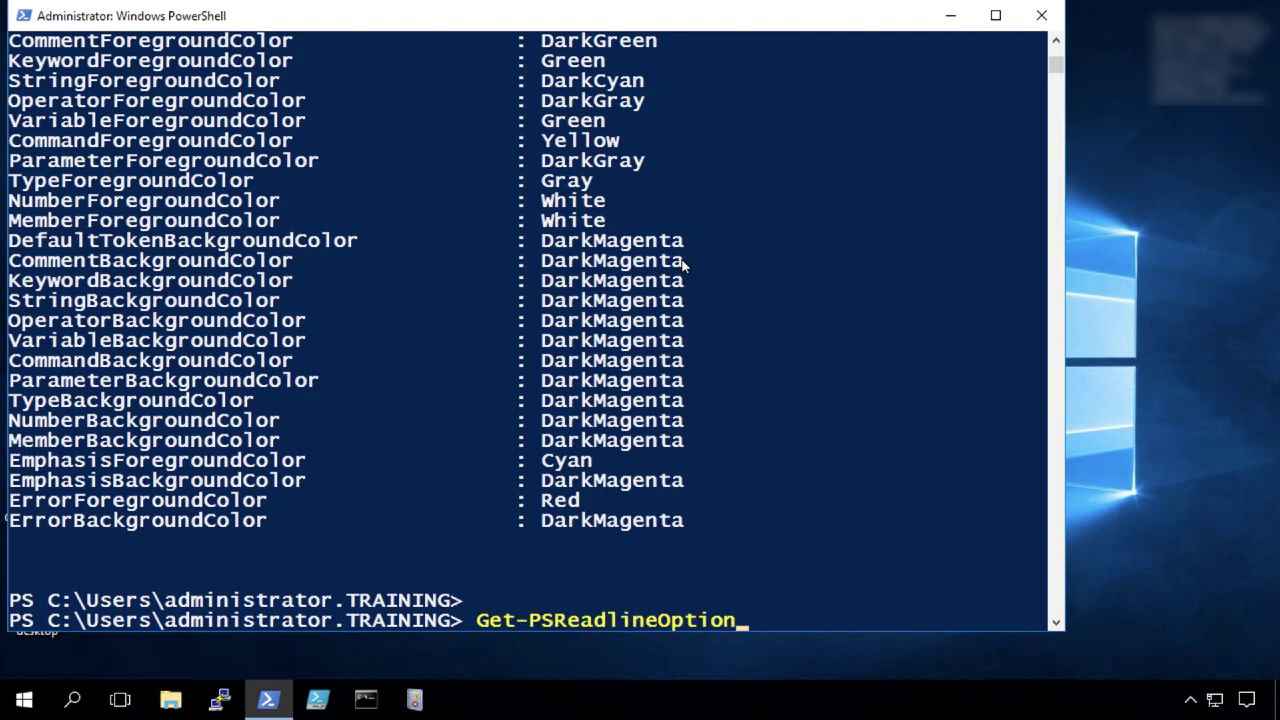
{"action": "type", "text": ")"}
{"action": "key", "text": "Home"}
{"action": "type", "text": "("}
{"action": "key", "text": "End"}
{"action": "type", "text": ".hist"}
{"action": "key", "text": "Tab"}
{"action": "key", "text": "Tab"}
{"action": "key", "text": "Return"}
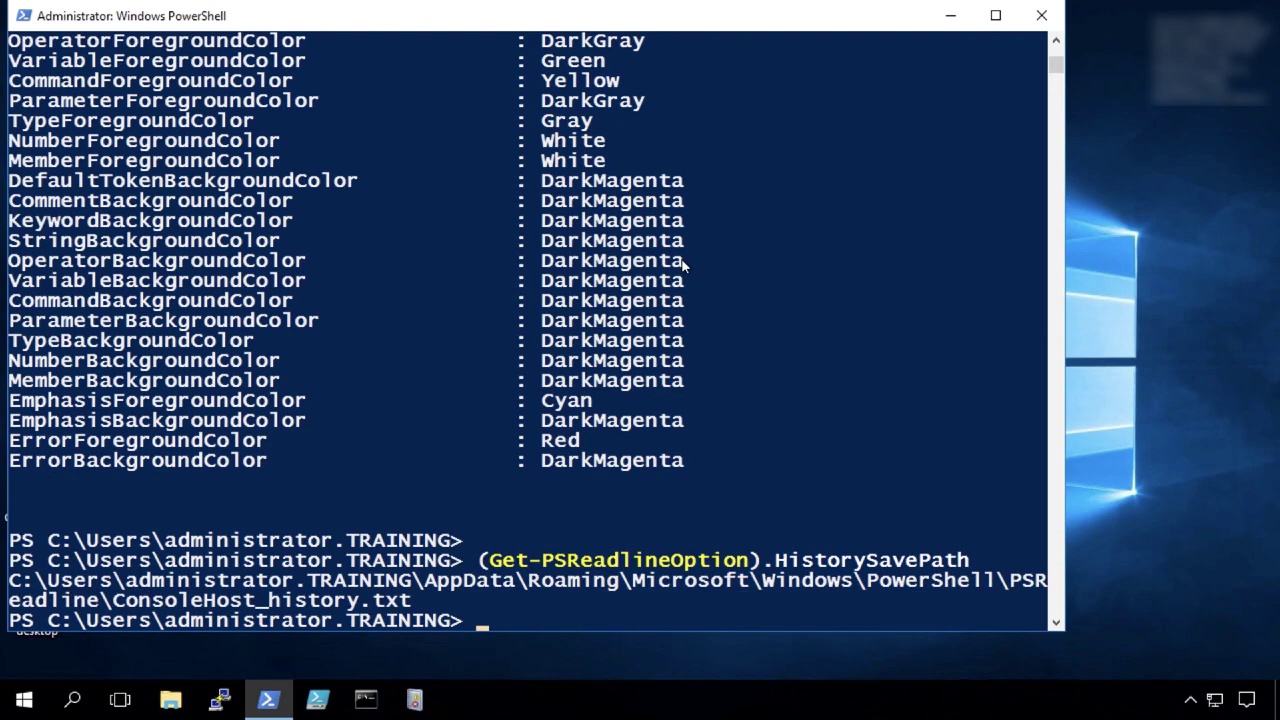
Step: Print the console history file with Get-Content (Get-PSReadlineOption).HistorySavePath and examine the recorded commands, starting with whoami
{"action": "key", "text": "Up"}
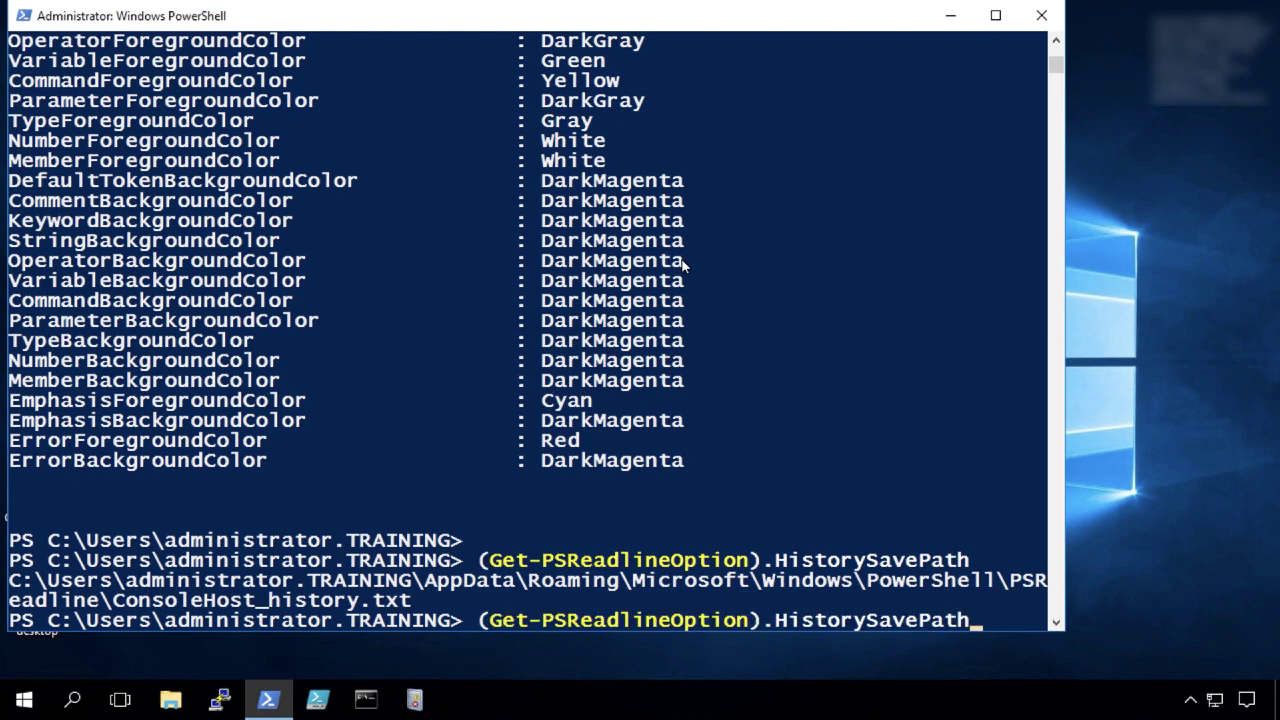
{"action": "key", "text": "Home"}
{"action": "type", "text": "get-con"}
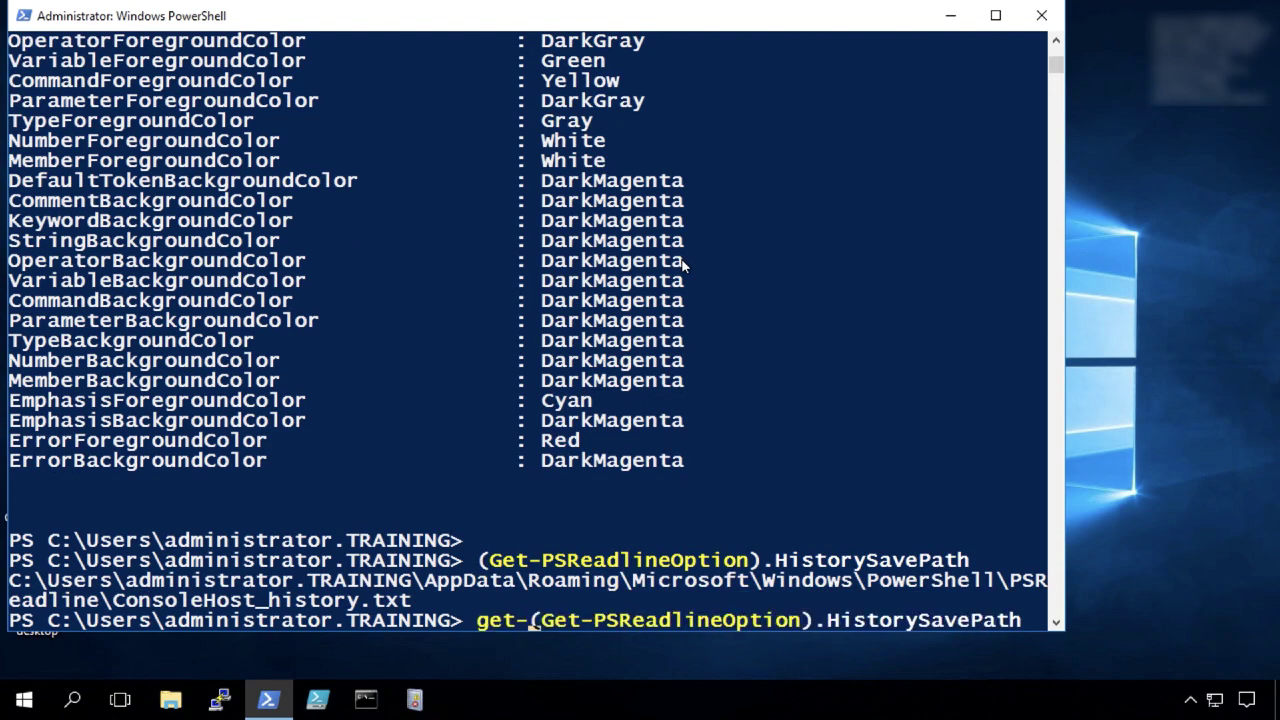
{"action": "key", "text": "Left"}
{"action": "key", "text": "Tab"}
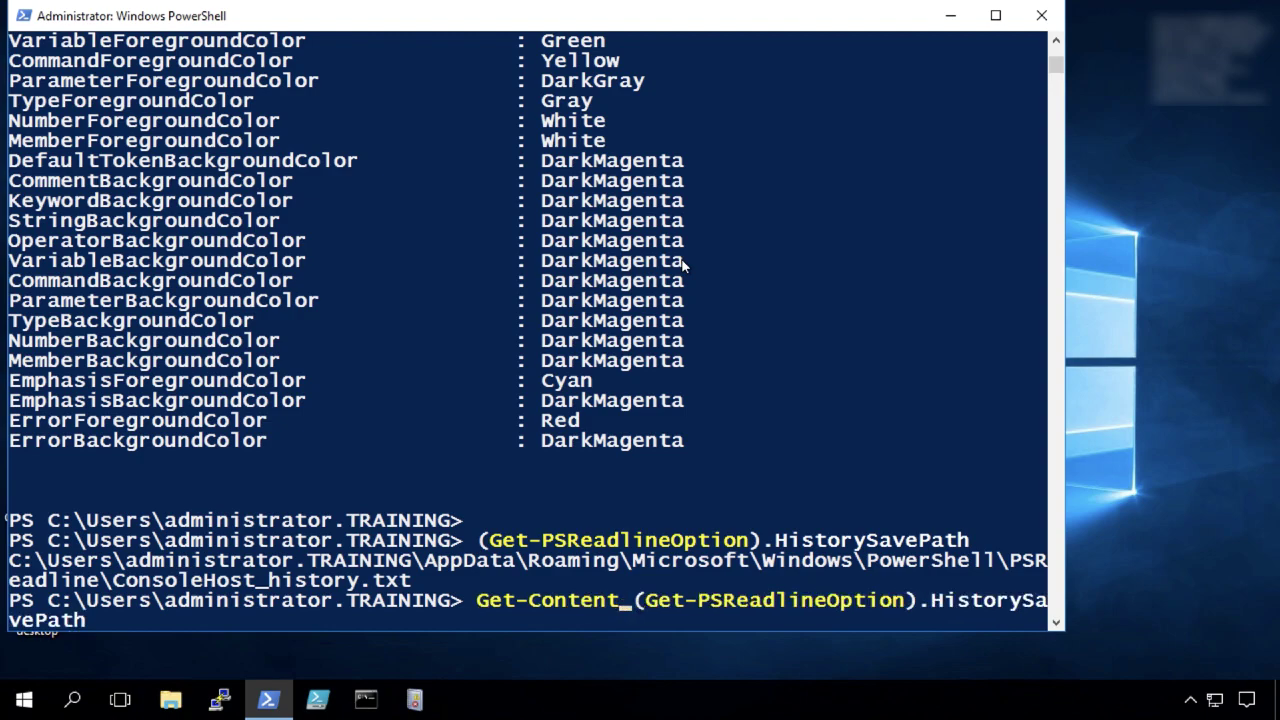
{"action": "key", "text": "Return"}
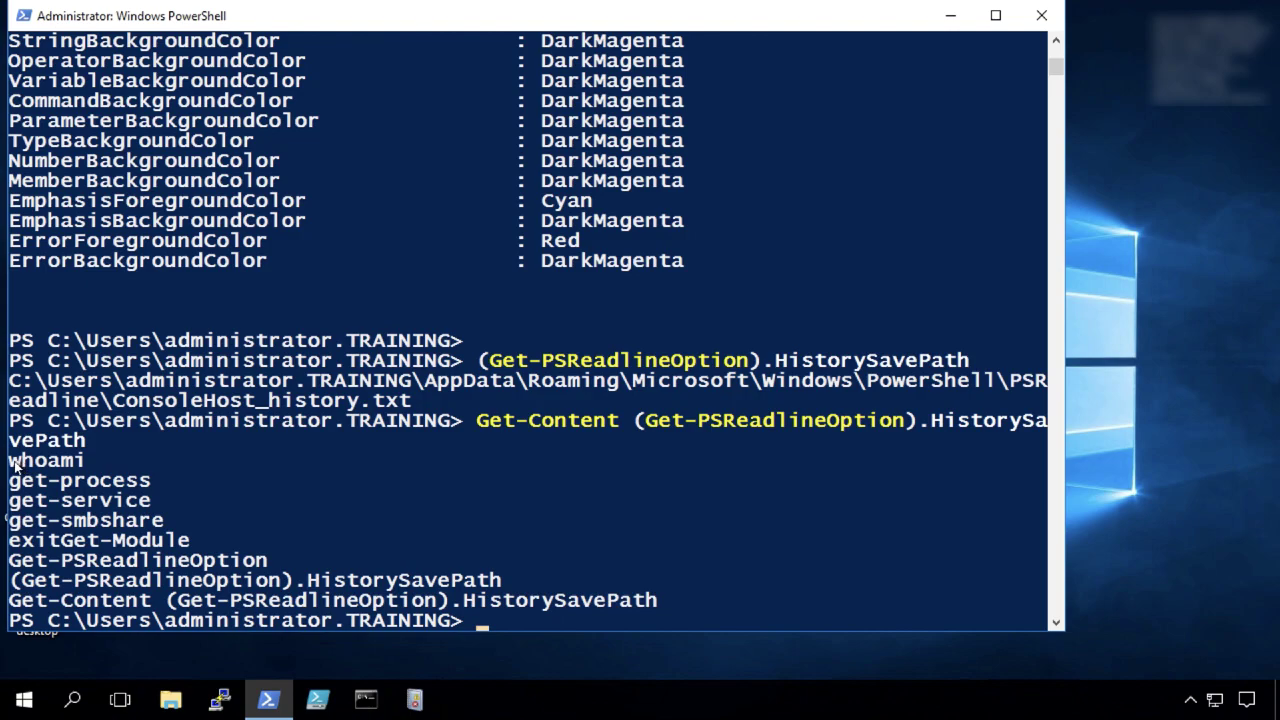
{"action": "left_click_drag", "start_coordinate": [10, 458], "coordinate": [661, 602]}
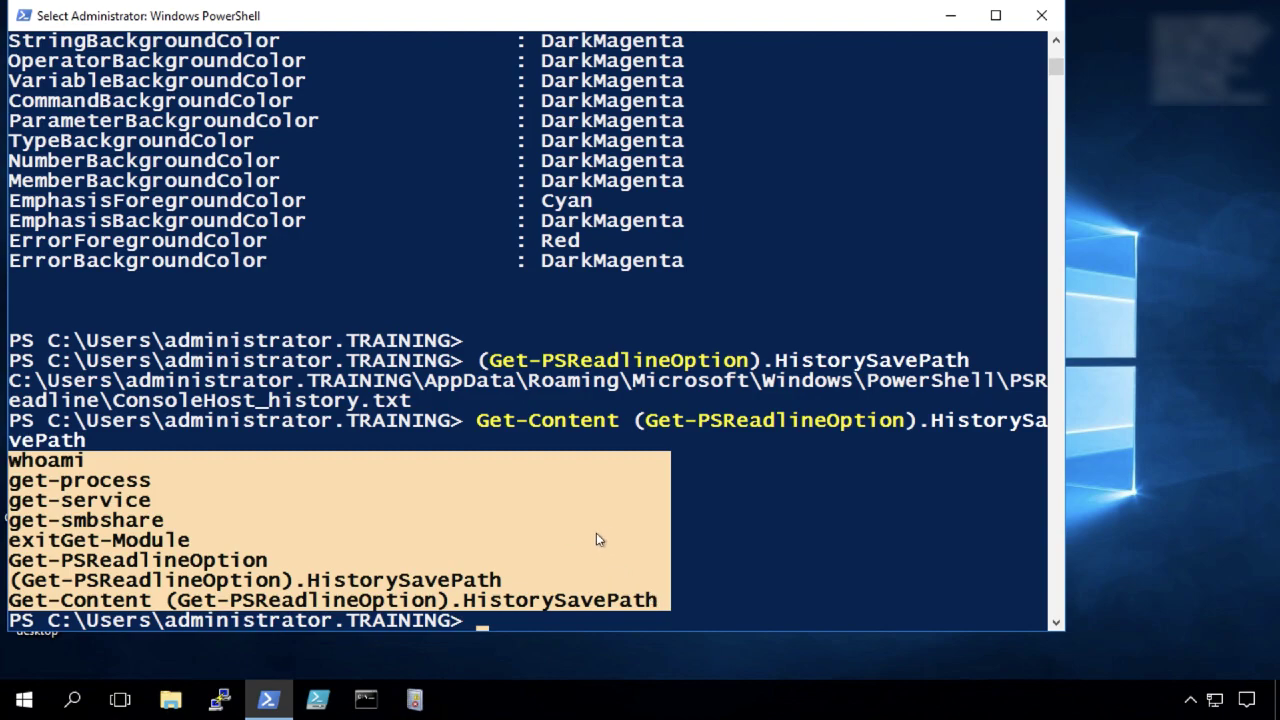
{"action": "left_click", "coordinate": [50, 462]}
{"action": "double_click", "coordinate": [50, 462]}
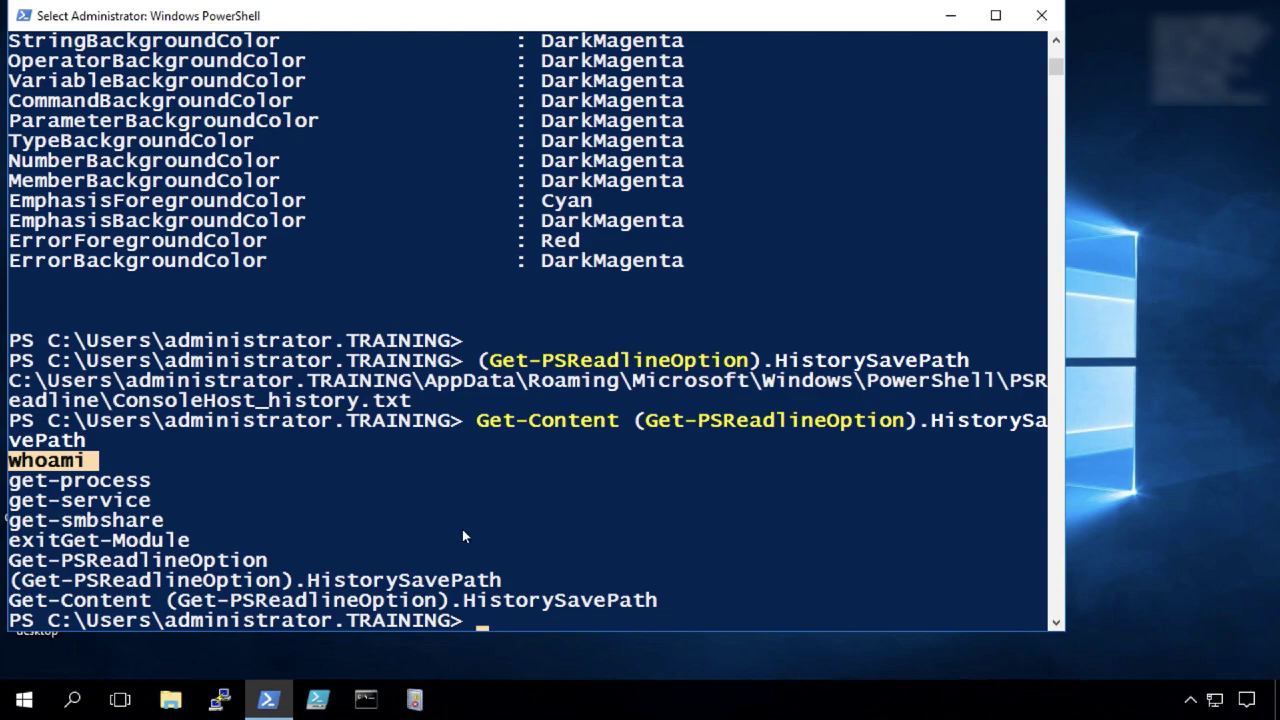
Step: End the current PowerShell session with exit and open a new Windows PowerShell console
{"action": "left_click", "coordinate": [481, 627]}
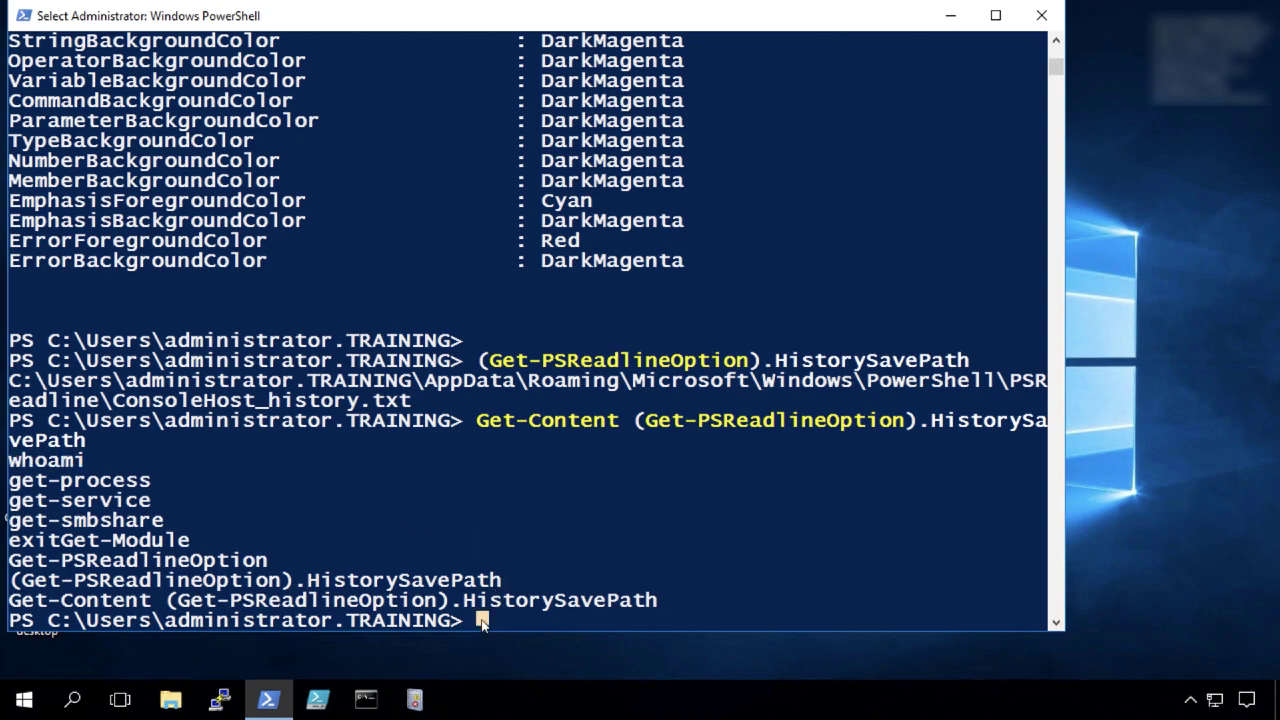
{"action": "type", "text": "exit"}
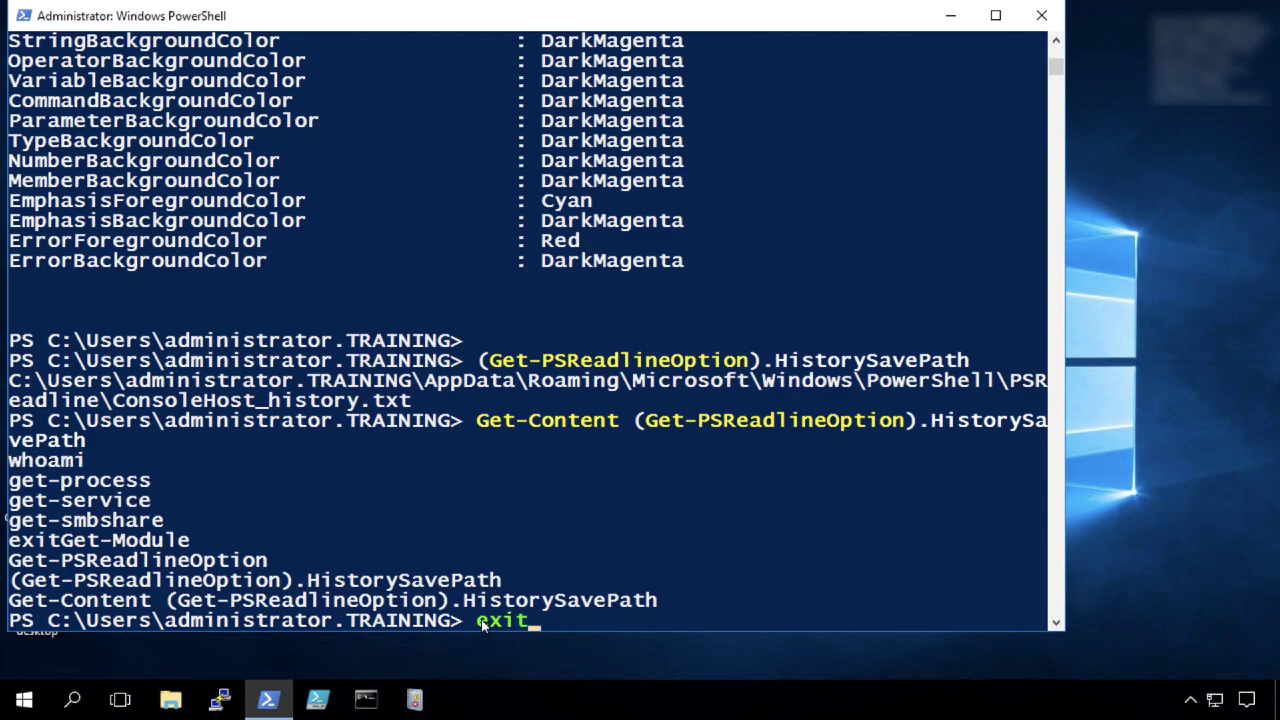
{"action": "key", "text": "Return"}
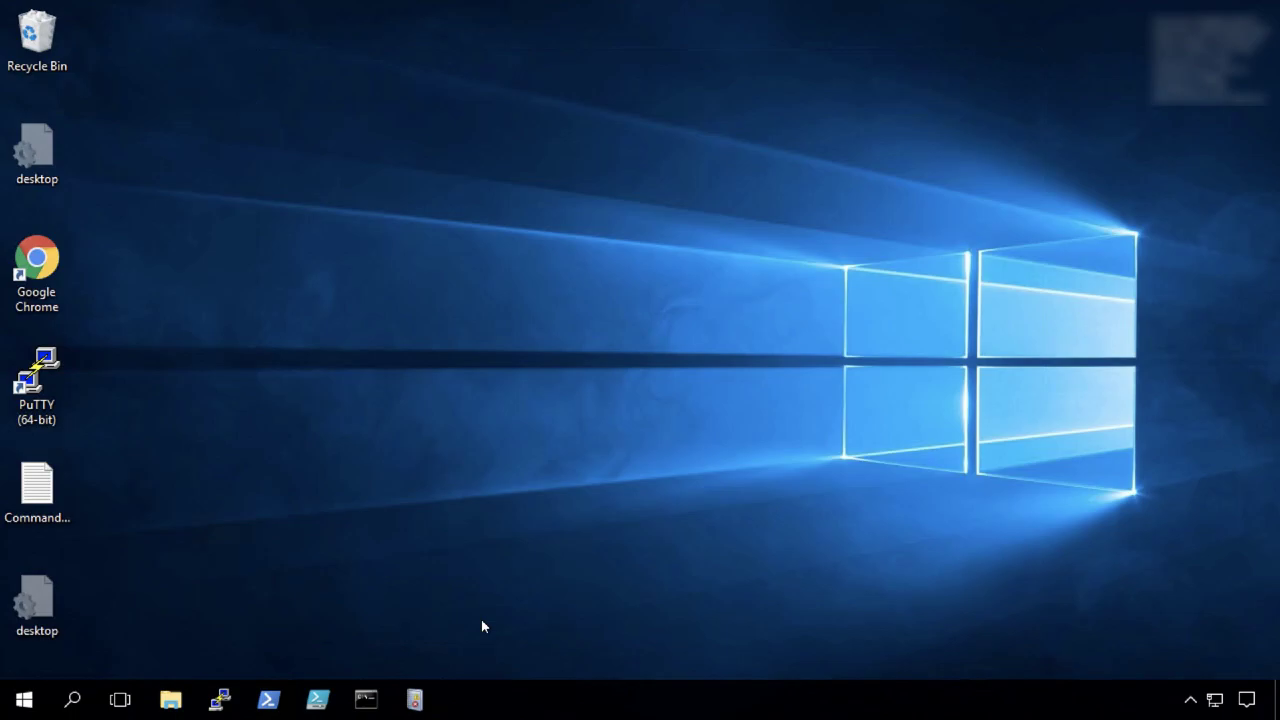
{"action": "left_click", "coordinate": [267, 701]}
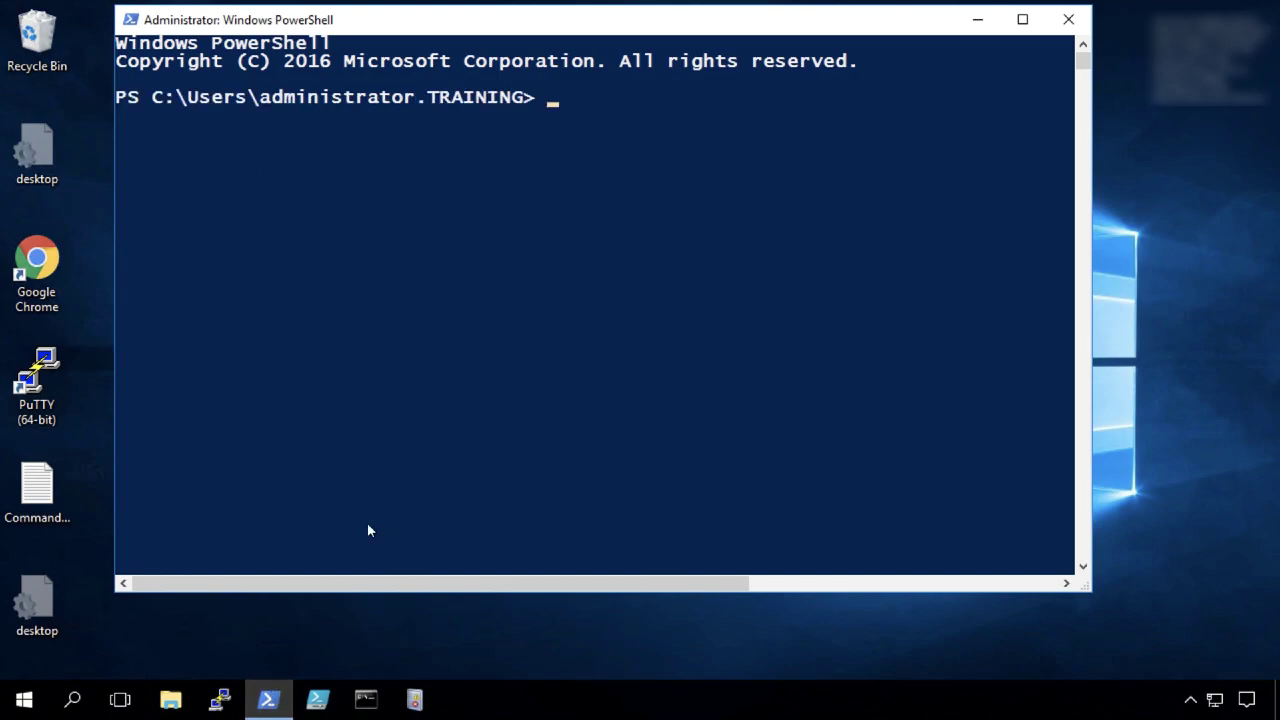
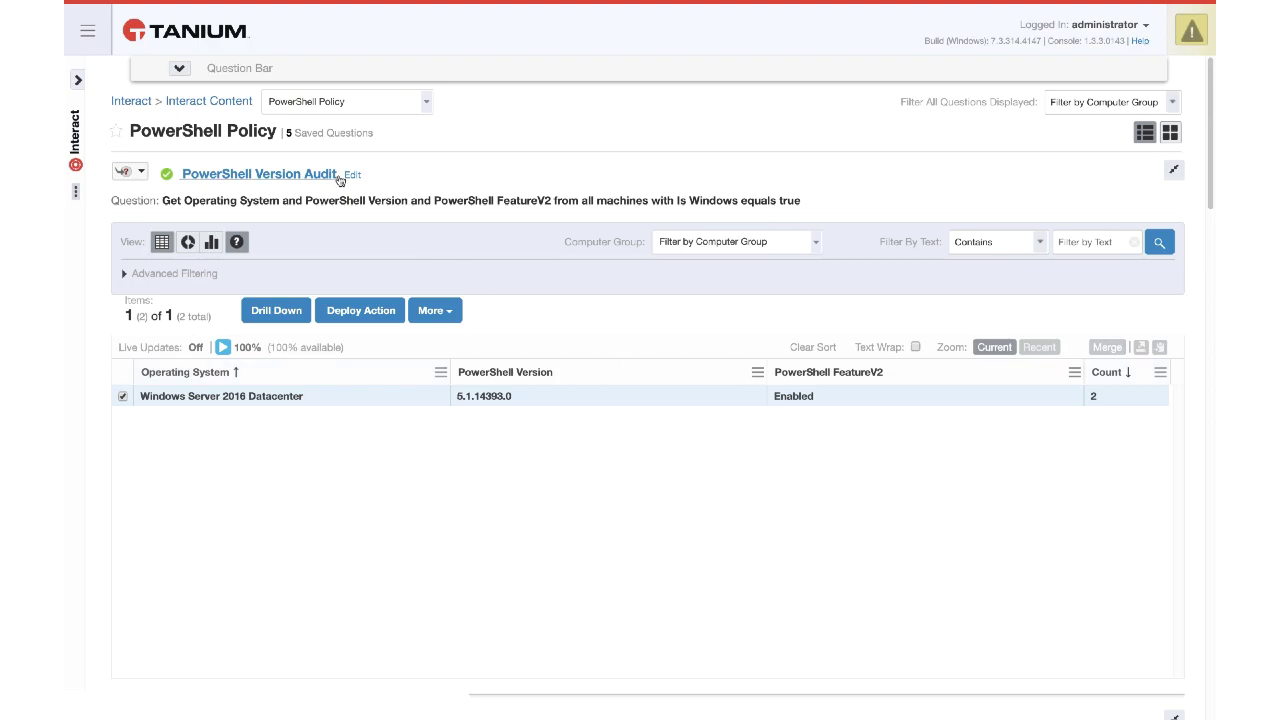
Step: In Tanium, return to the Interact home page and expand the PowerShell Security favorite category to show its dashboards
{"action": "left_click", "coordinate": [147, 103]}
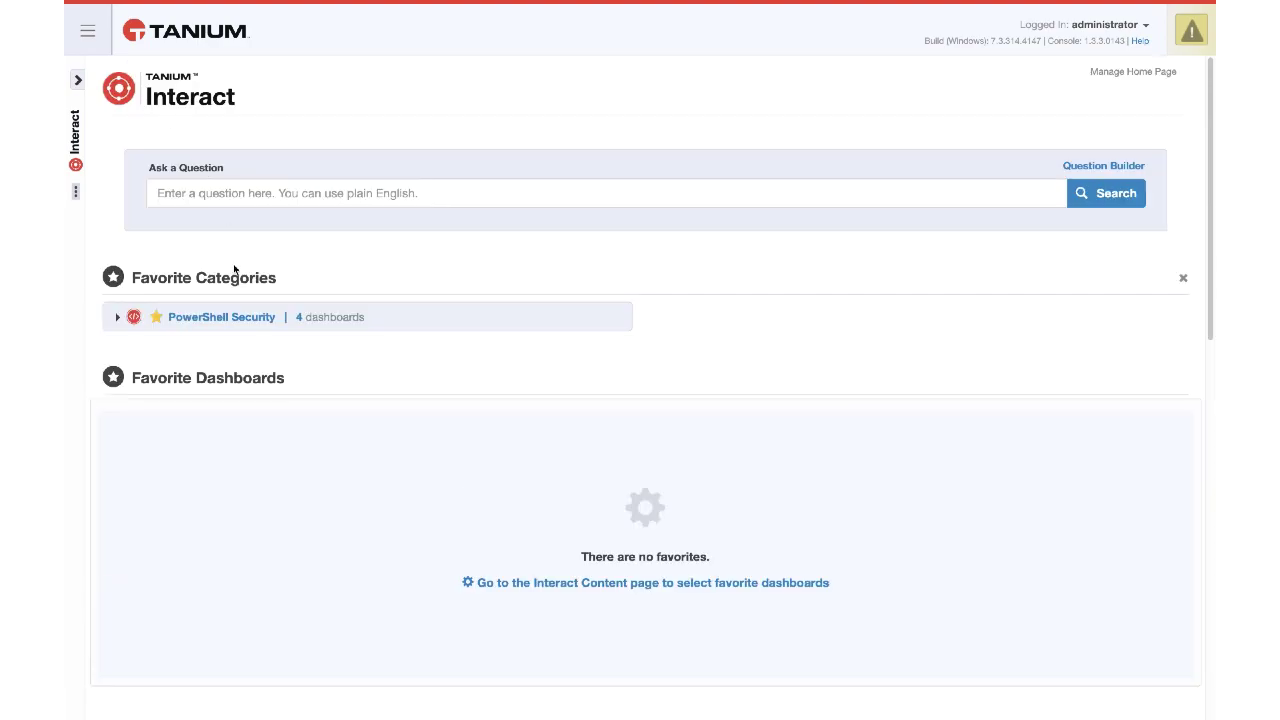
{"action": "left_click", "coordinate": [224, 318]}
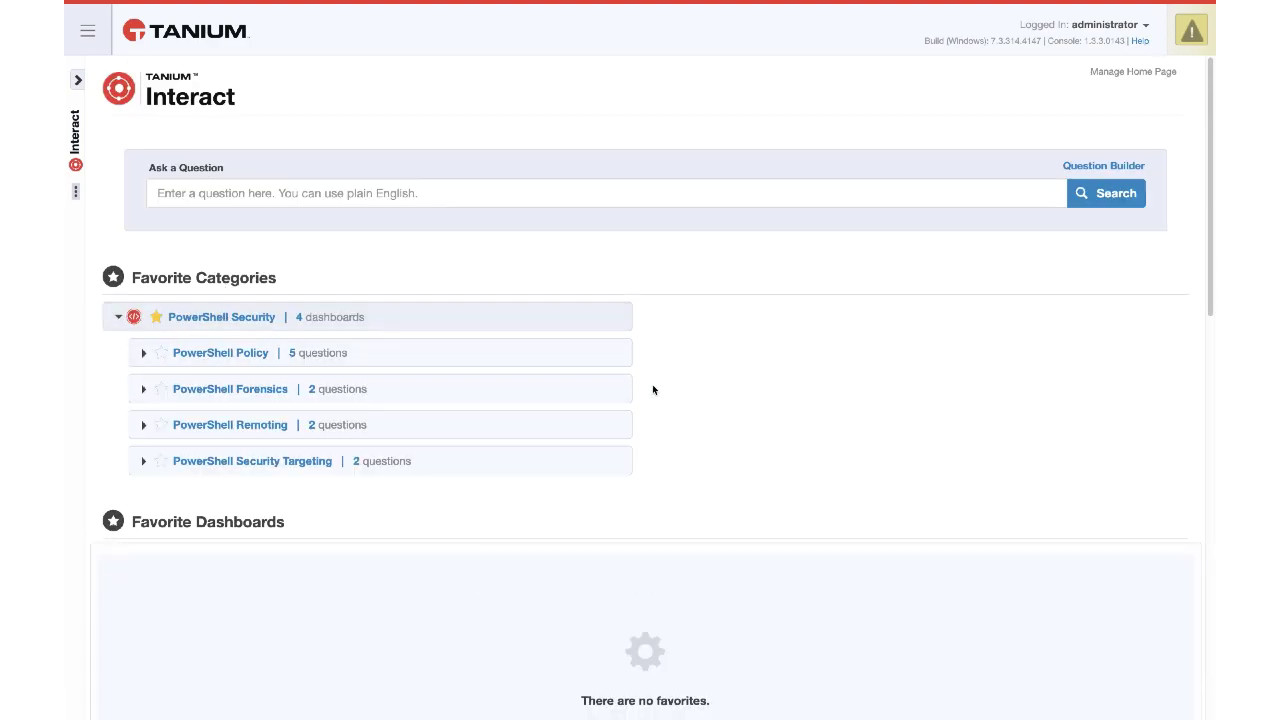